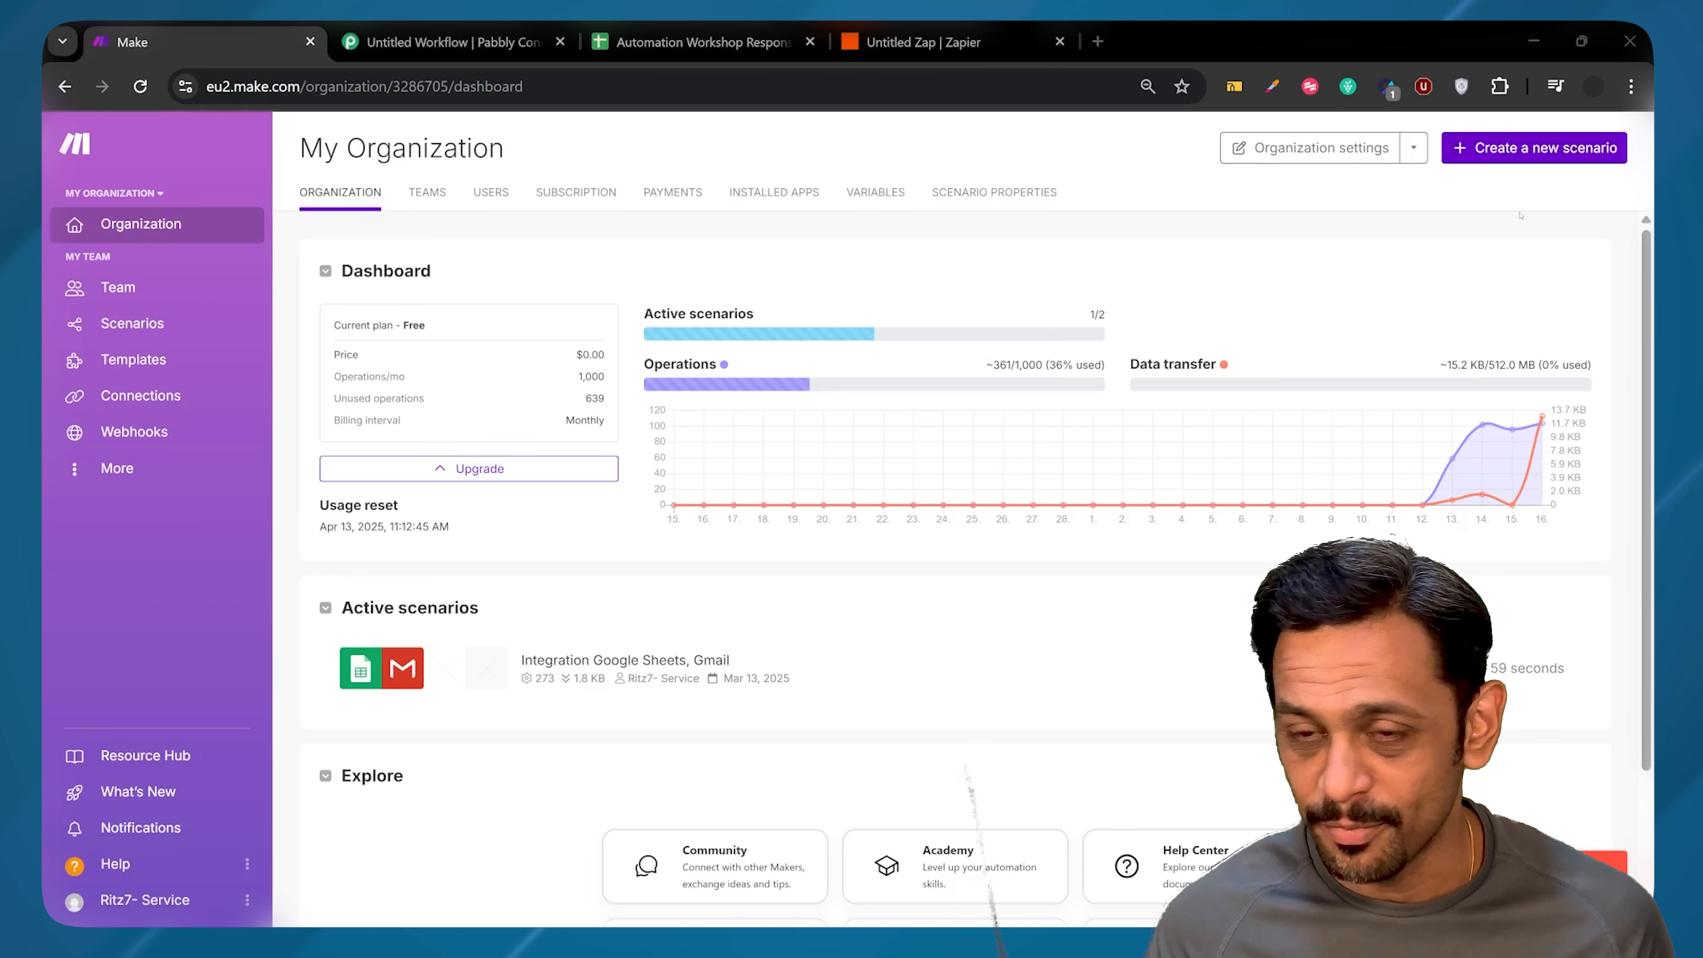
Step: Start a new scenario with the YouTube Watch New Comments trigger
click(1507, 149)
text(y)
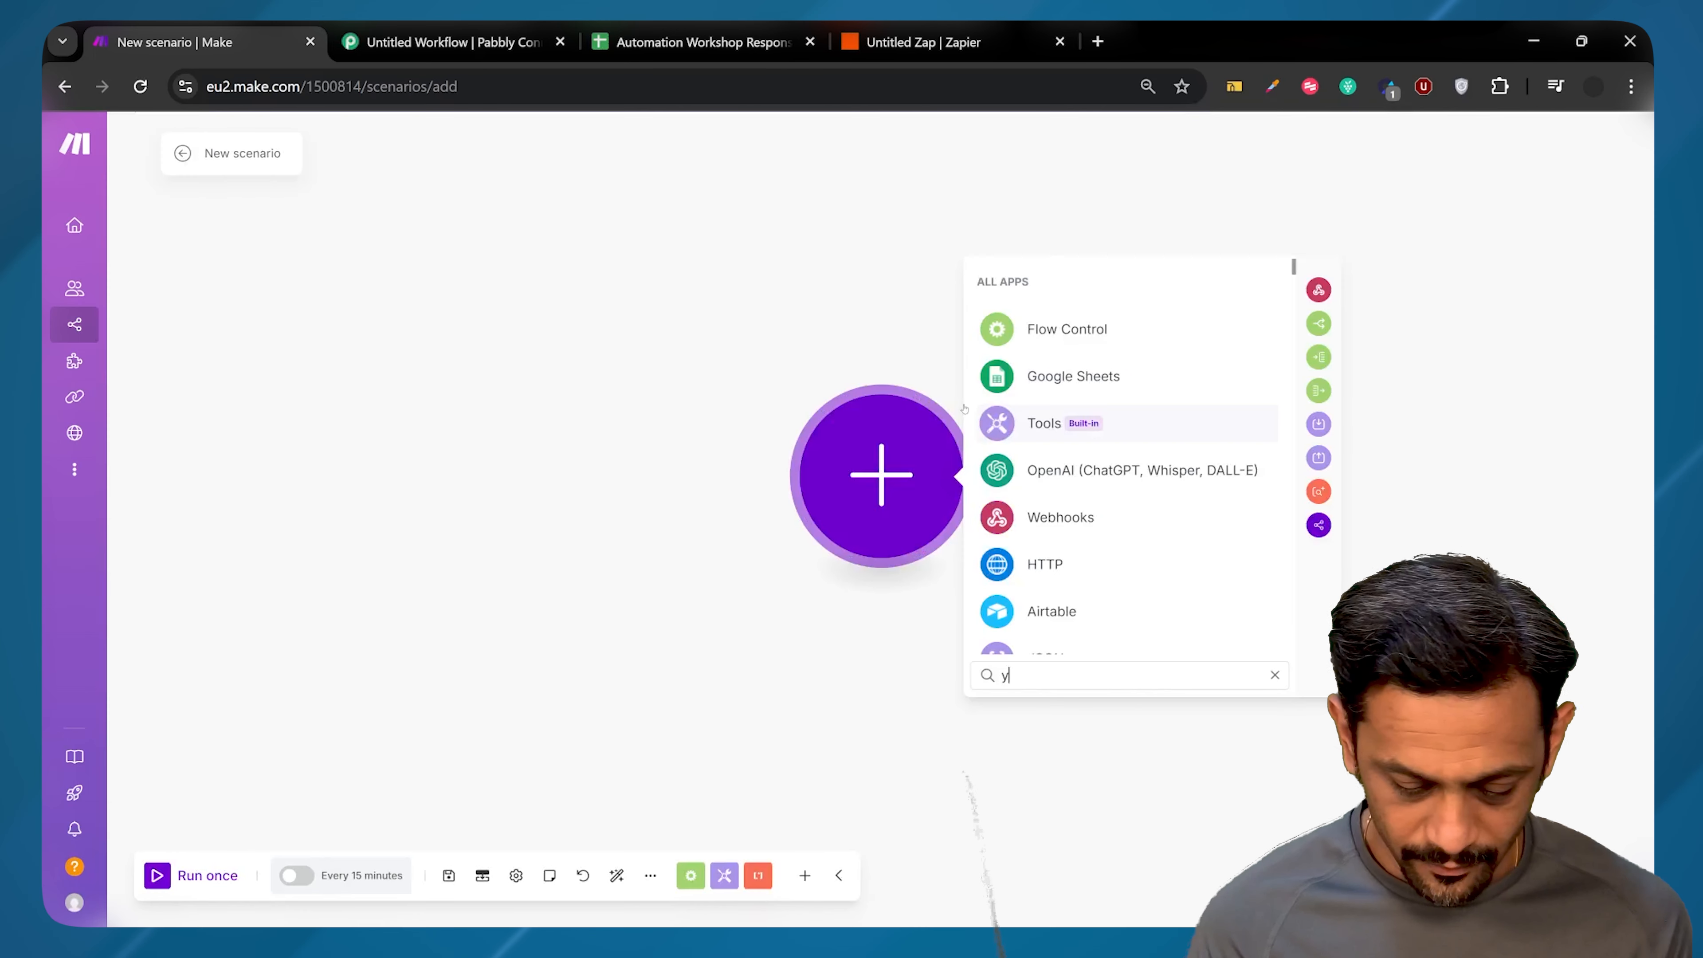
text(outube)
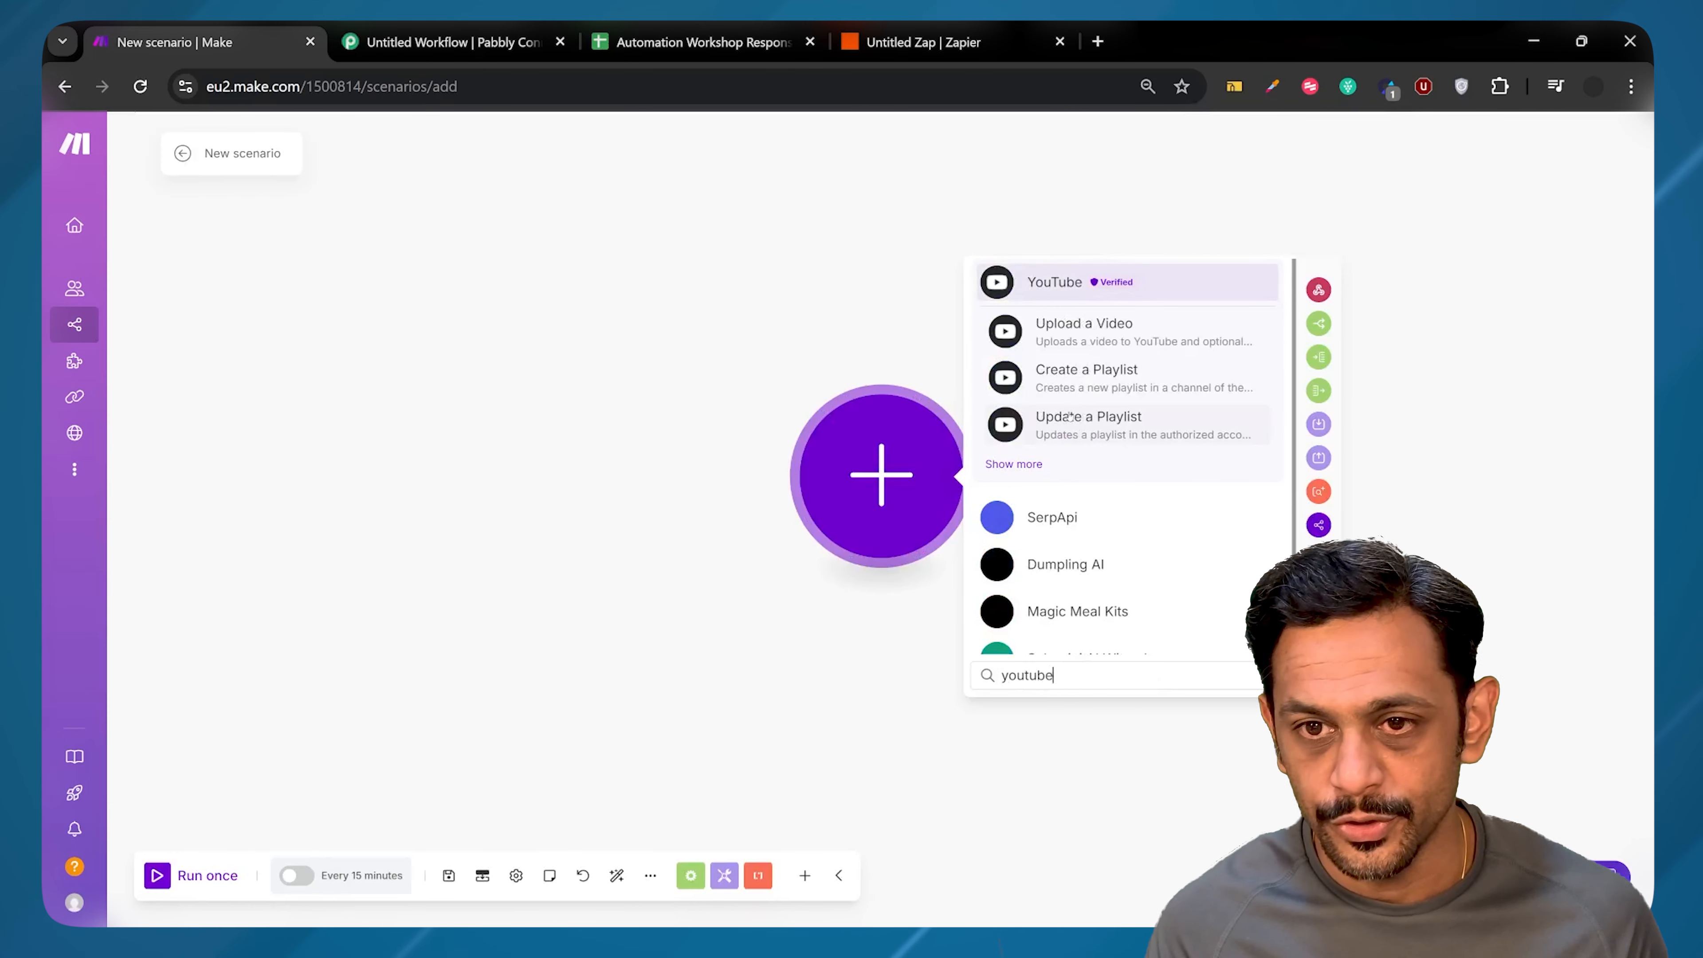
click(1015, 463)
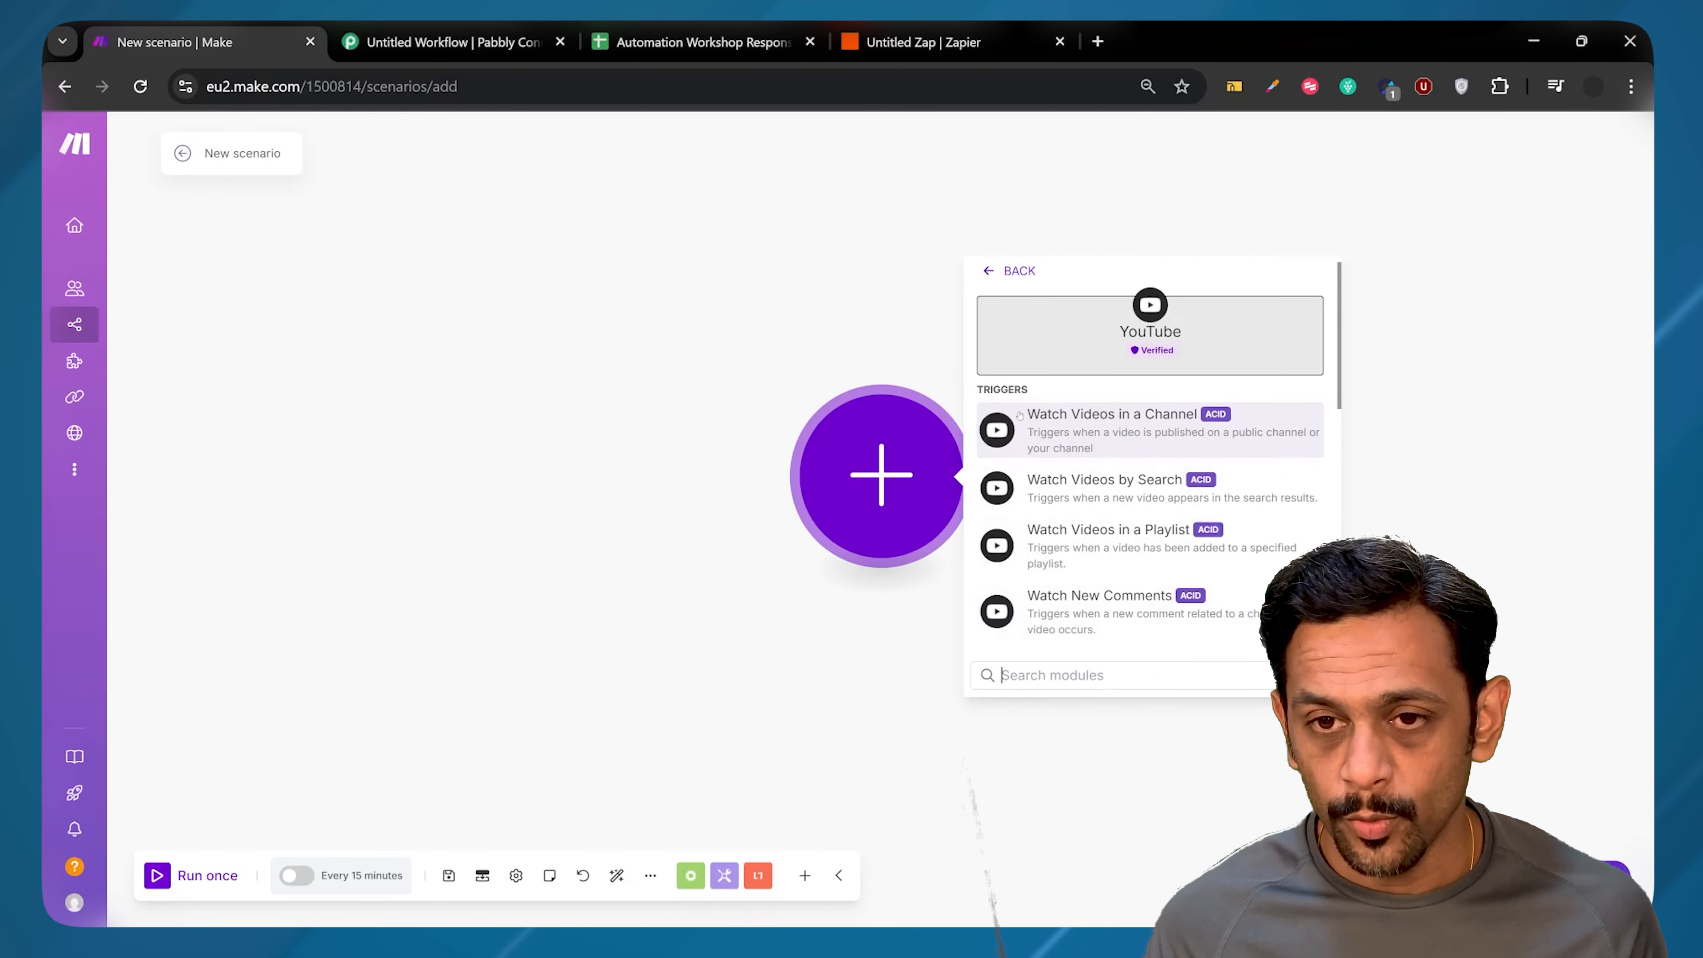
click(1084, 606)
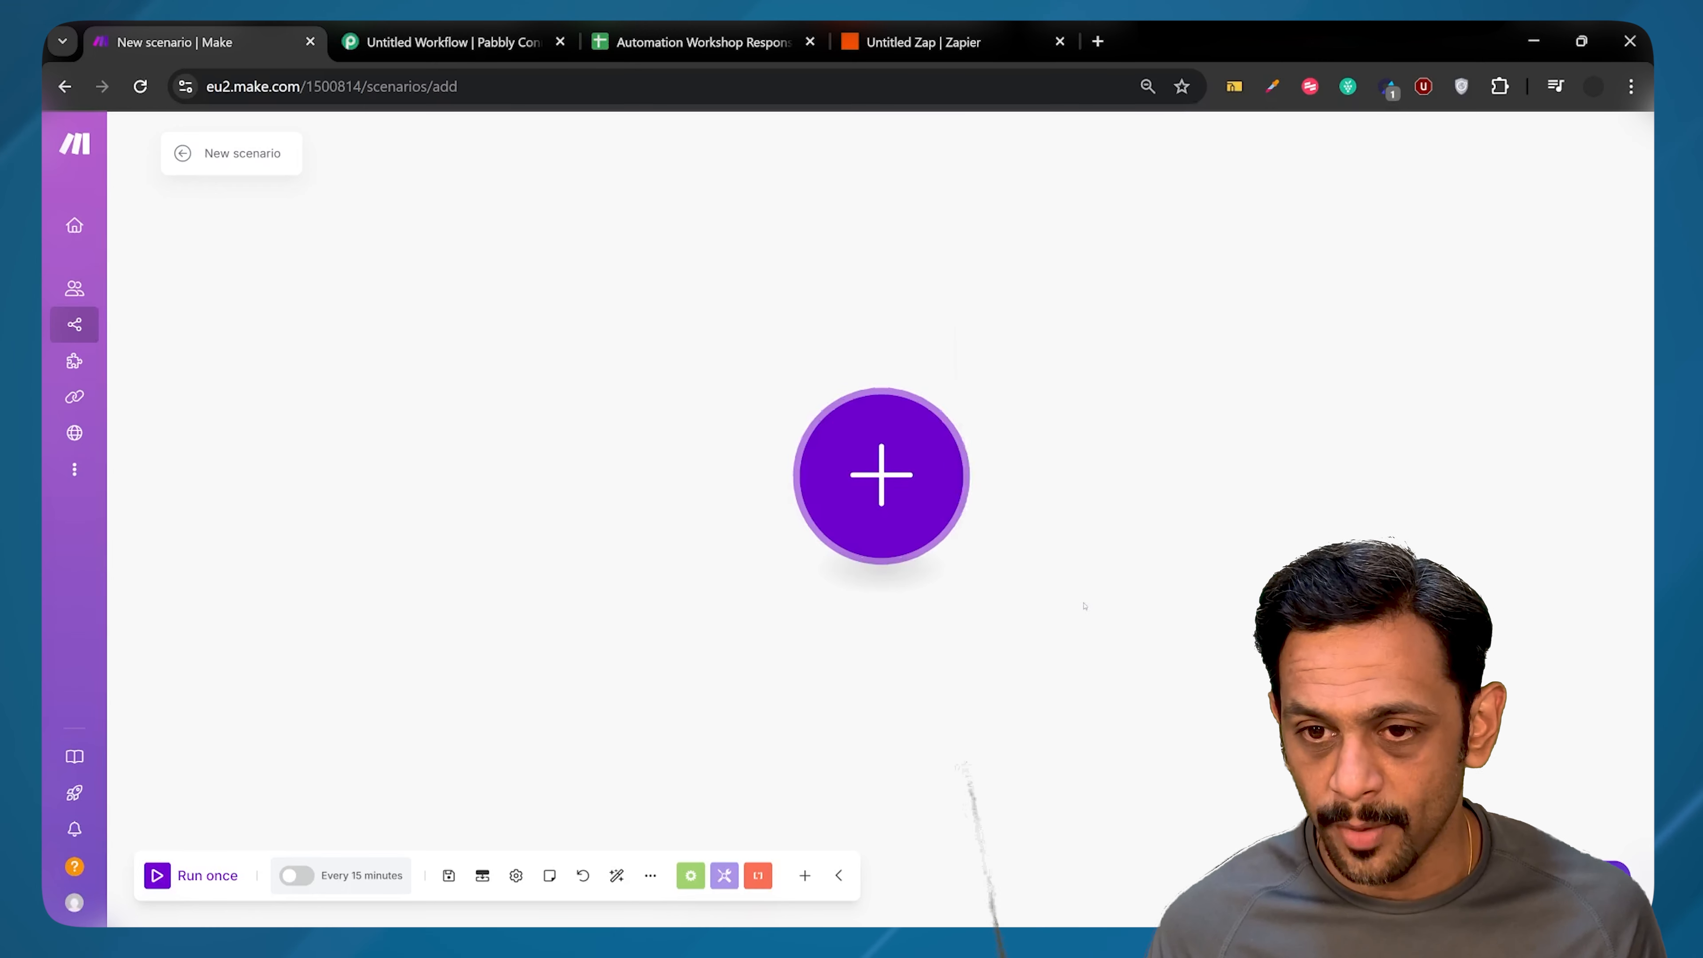
Step: Create the YouTube connection by signing in with Google to the channel's brand account and granting access
click(1081, 471)
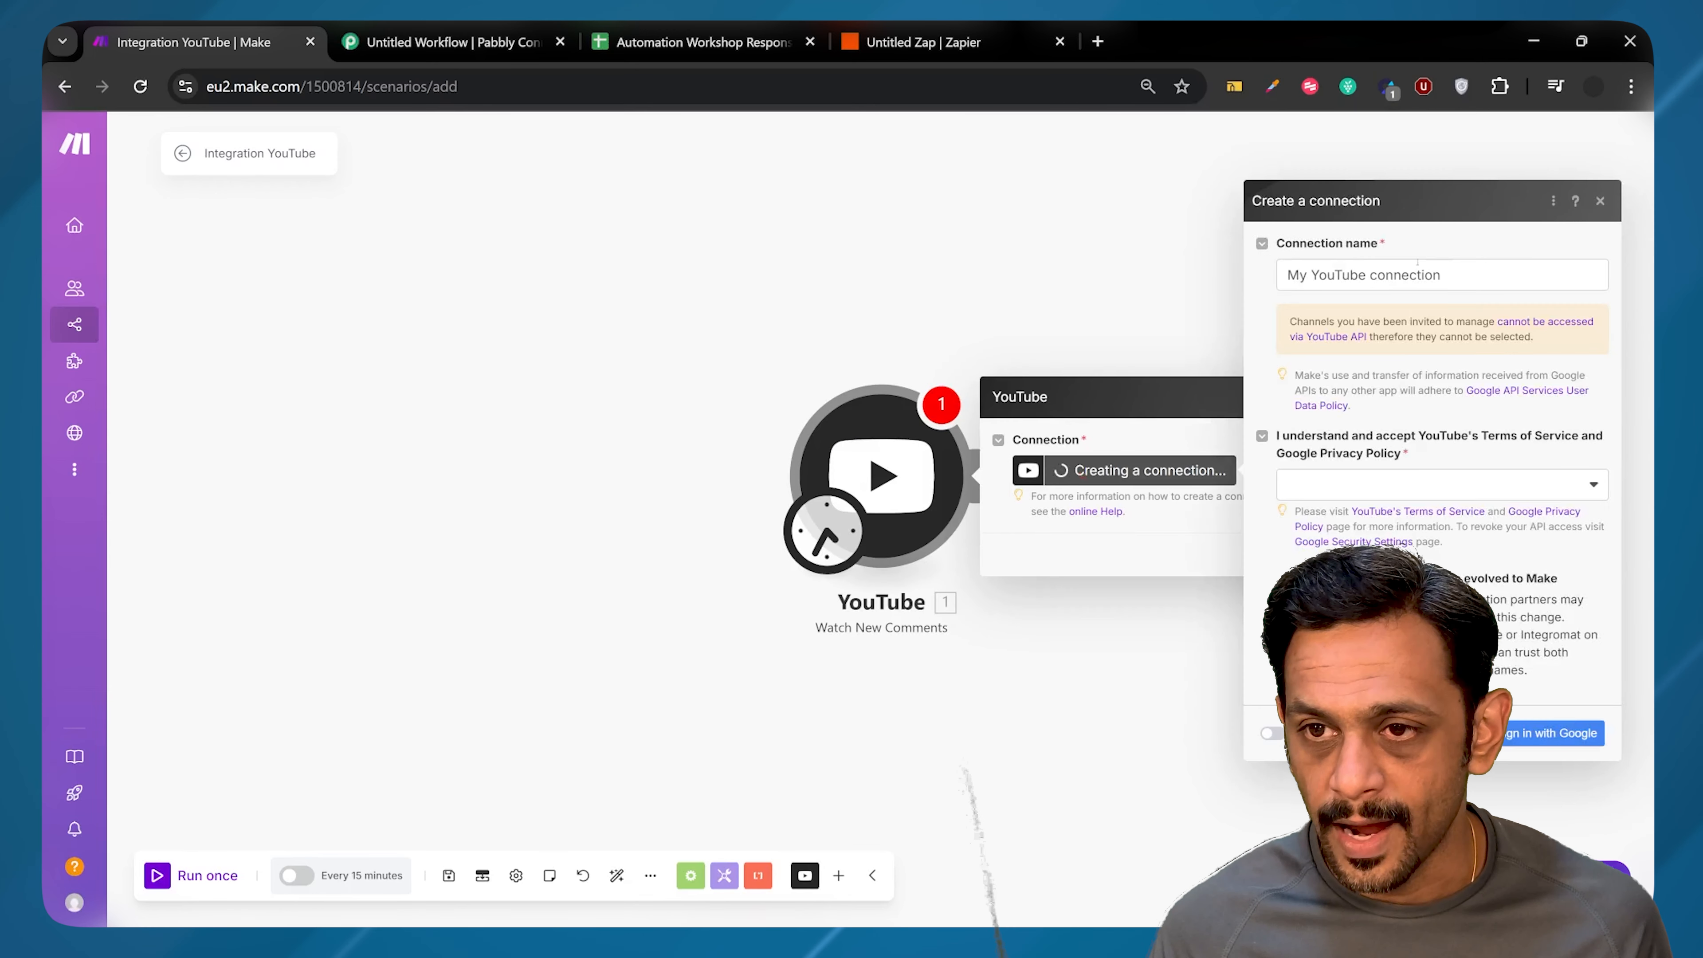
click(1368, 477)
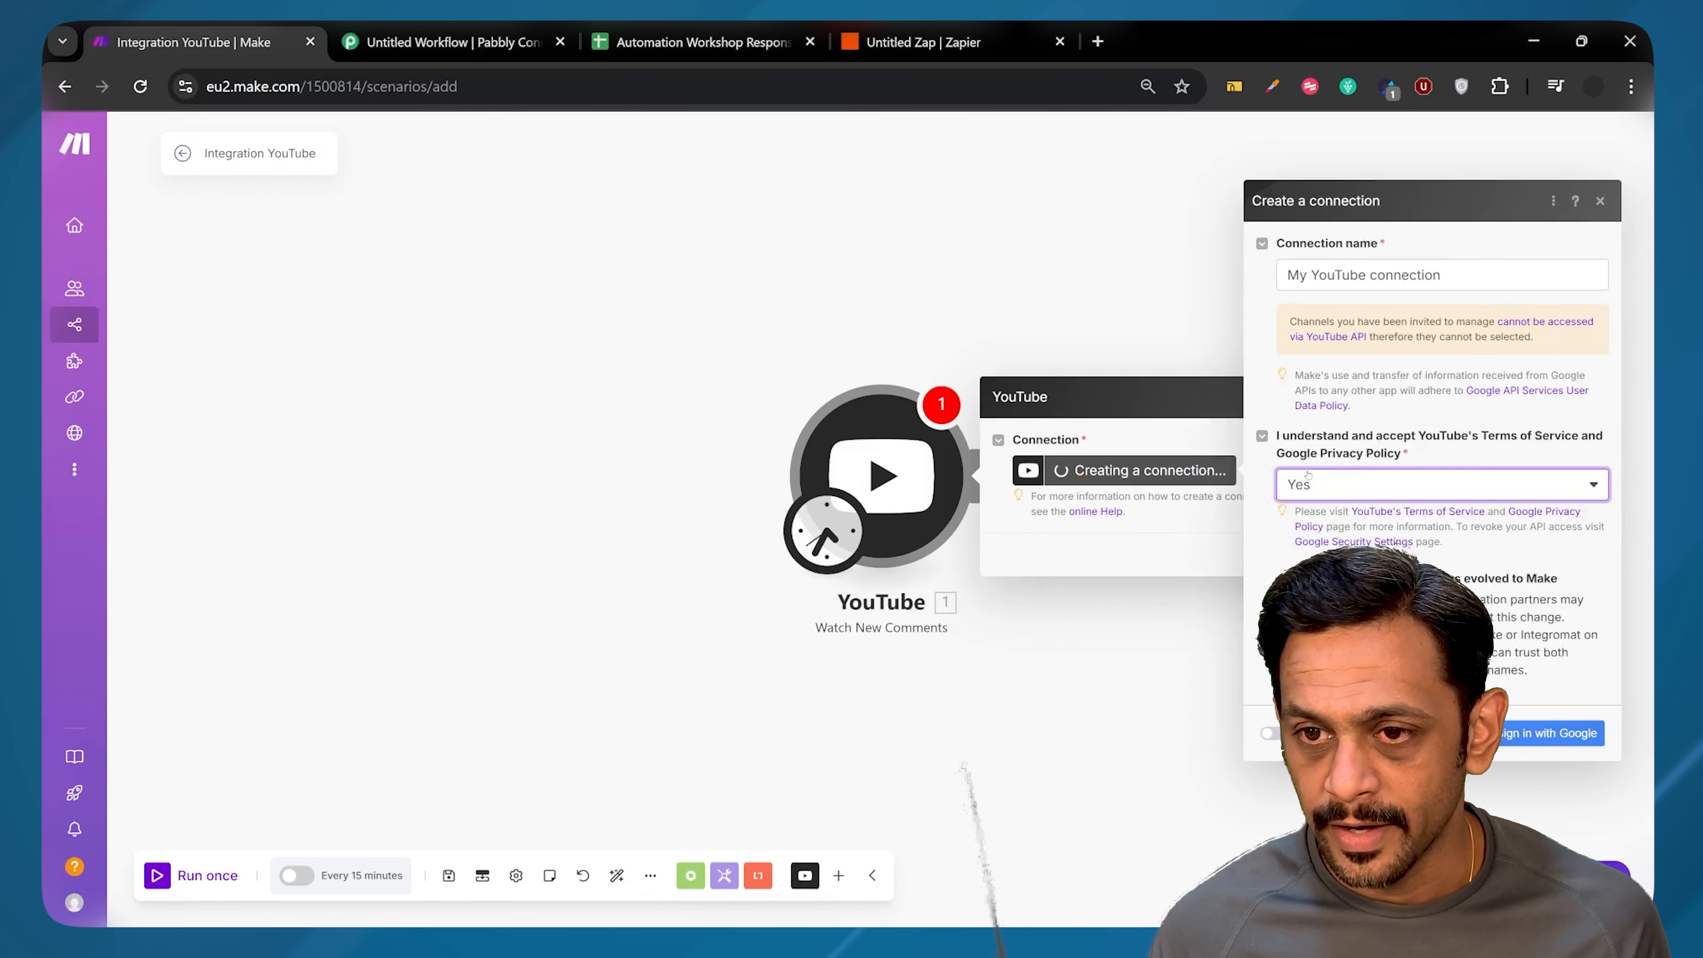
click(1516, 731)
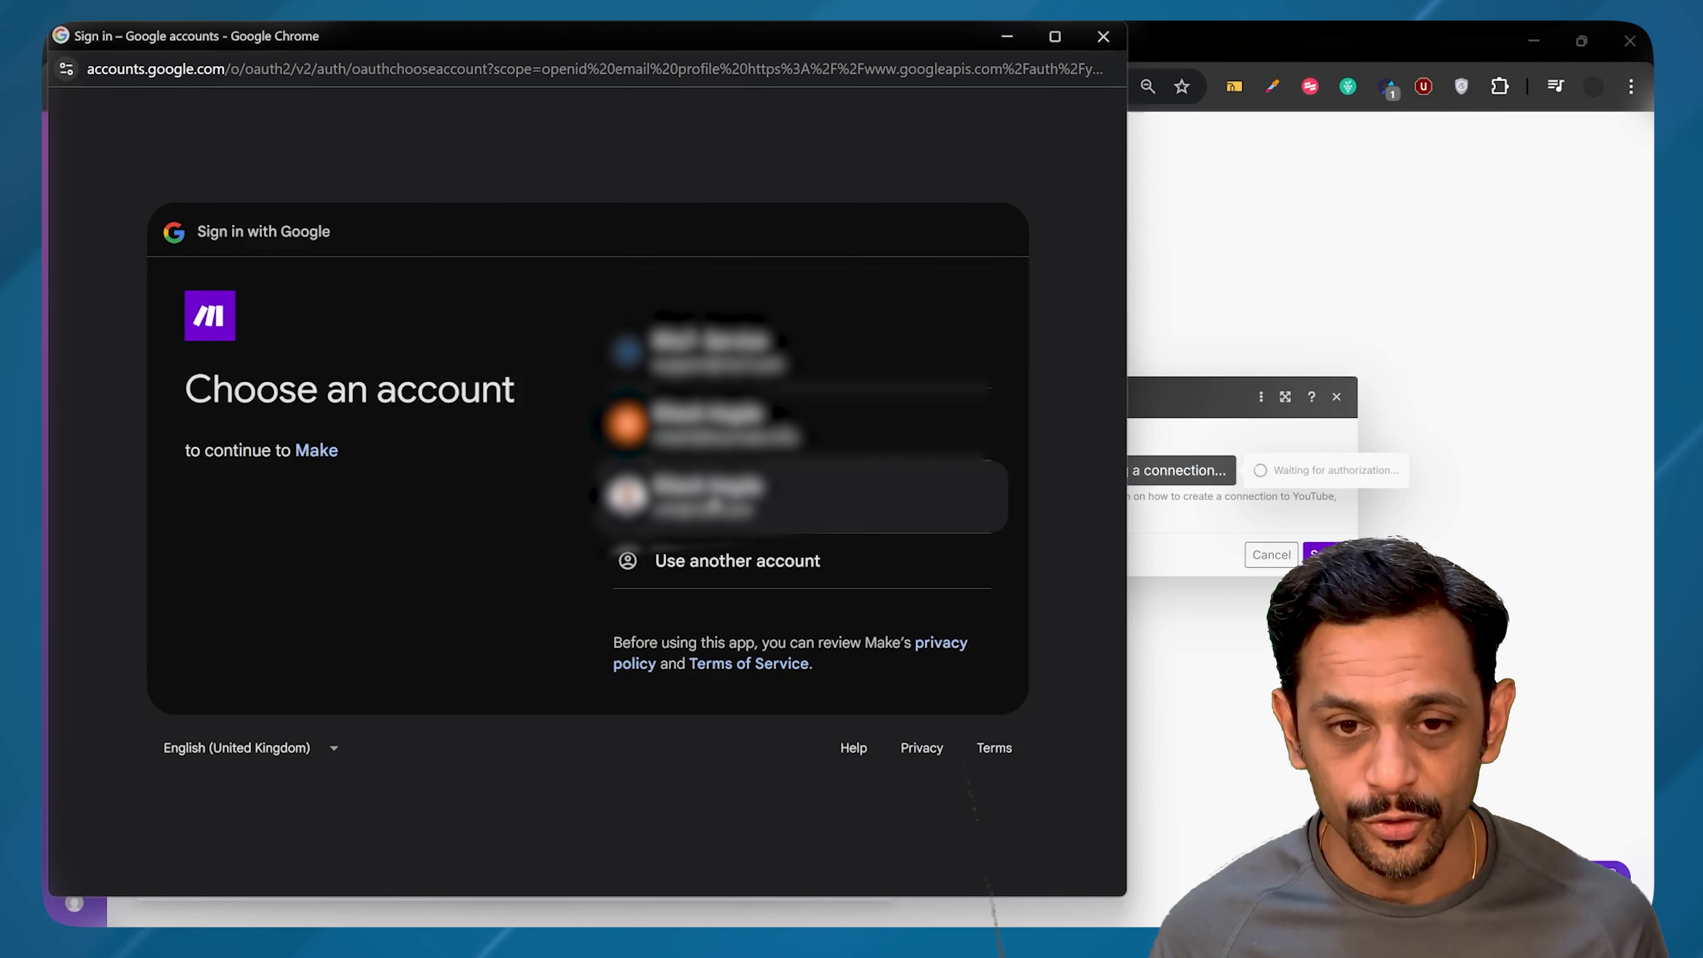
click(592, 494)
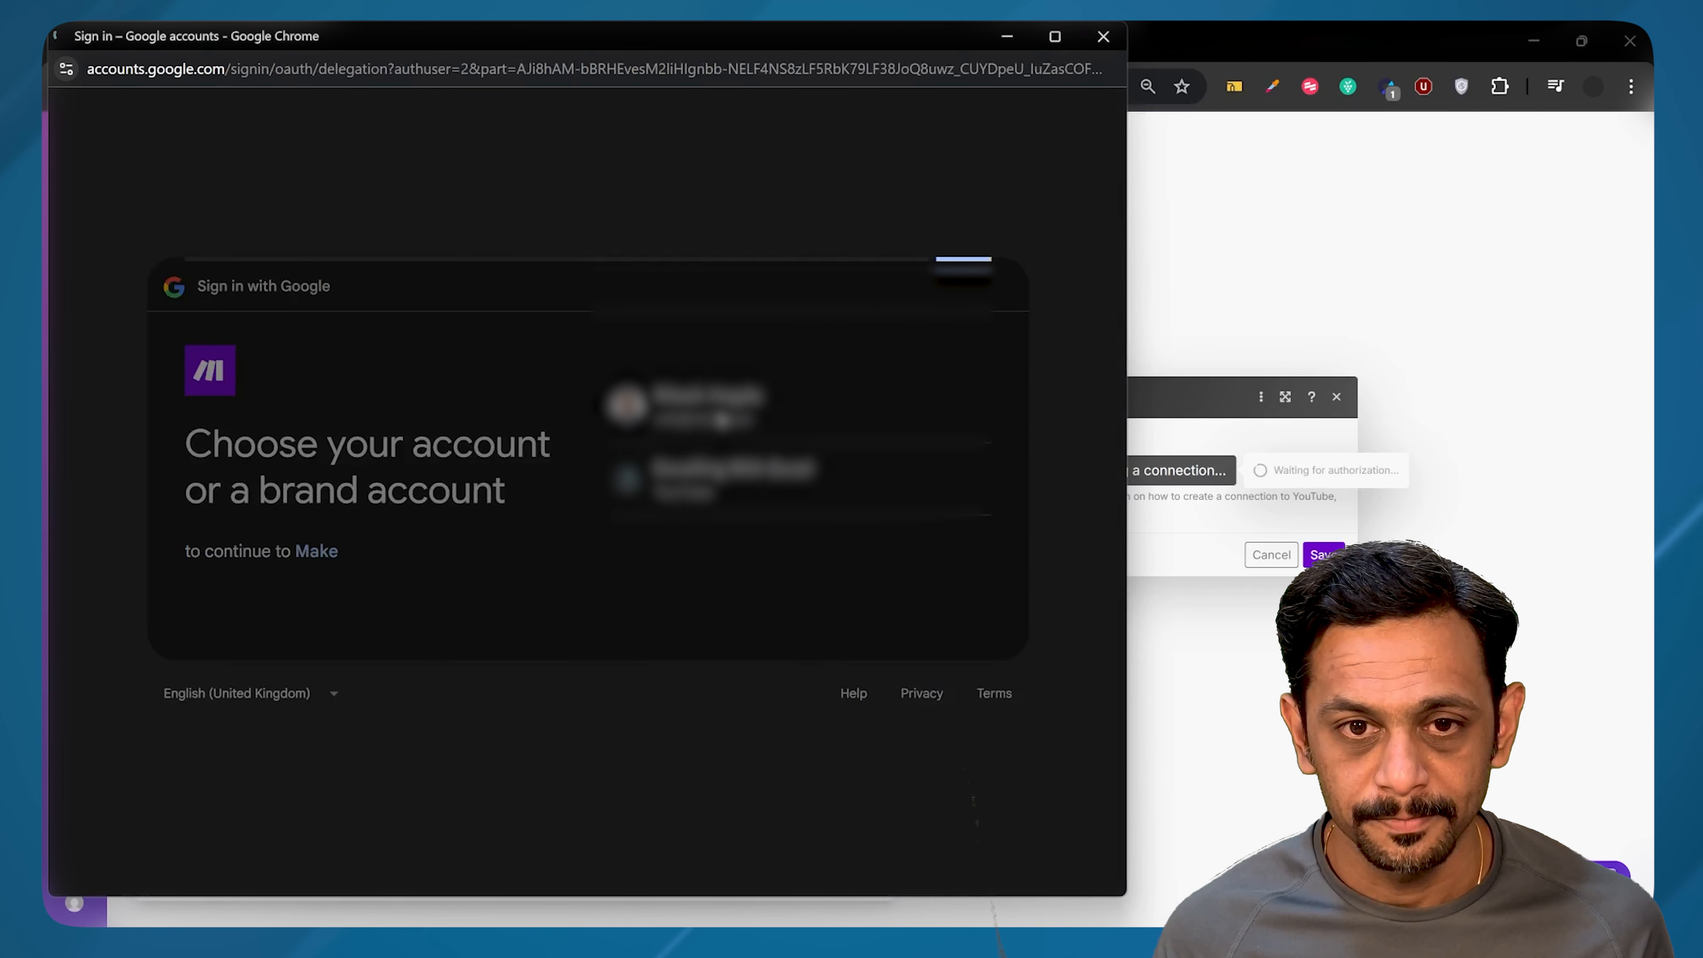
click(721, 409)
click(897, 597)
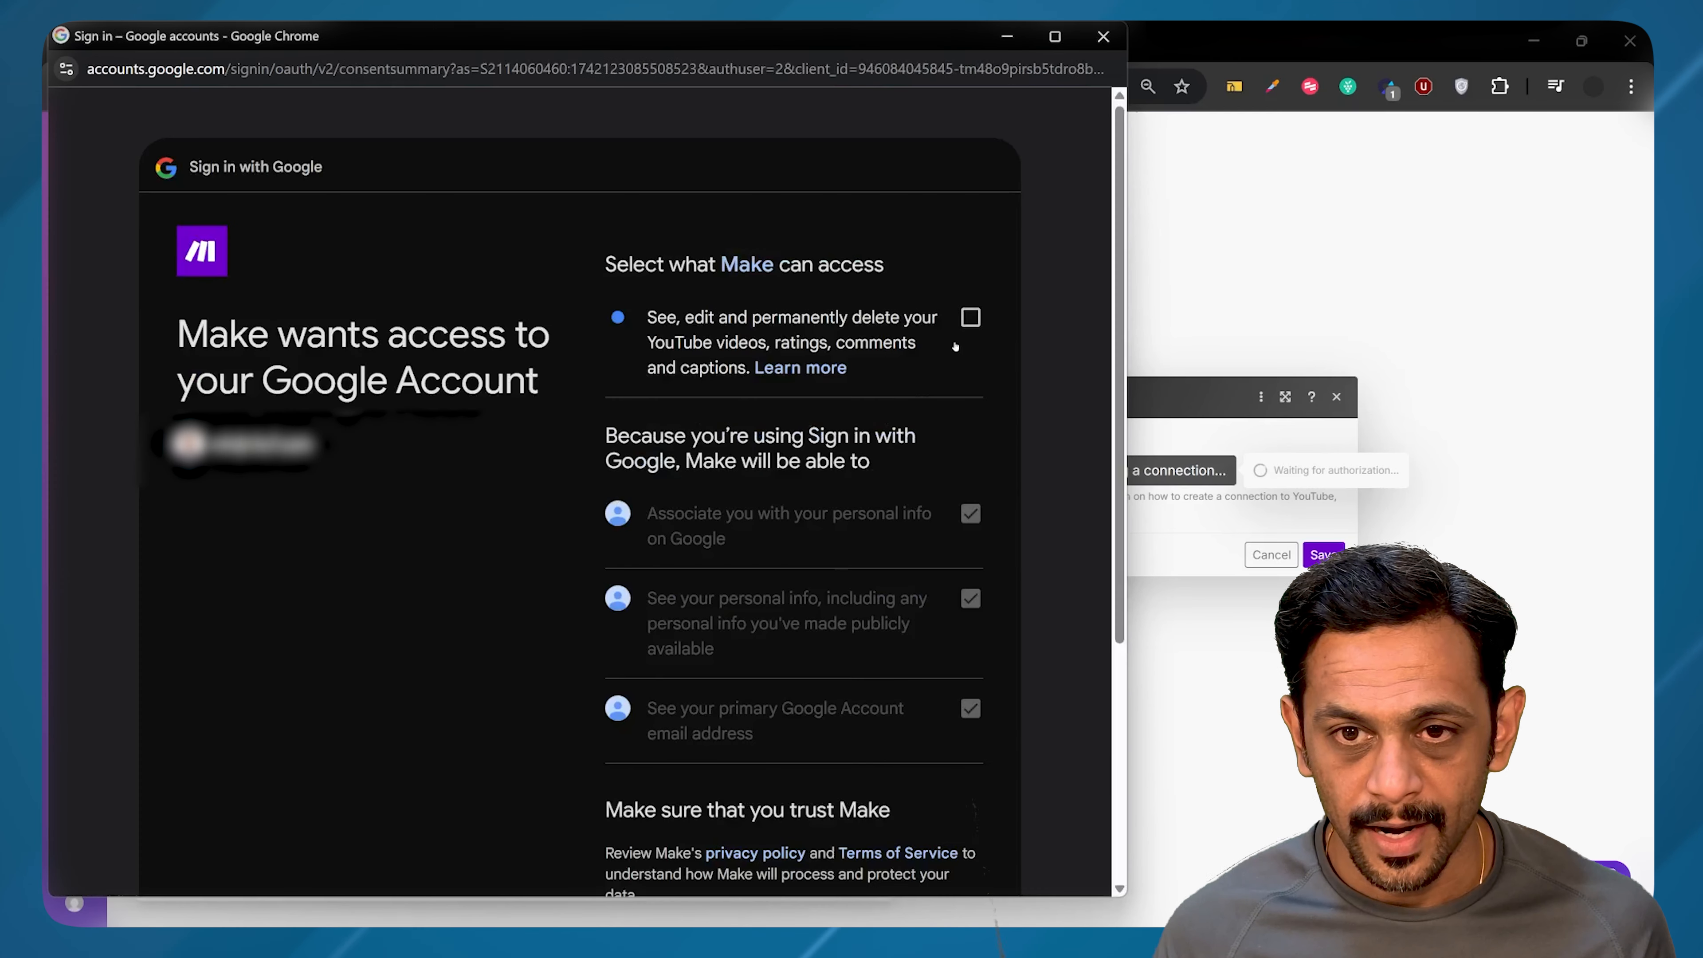
click(970, 318)
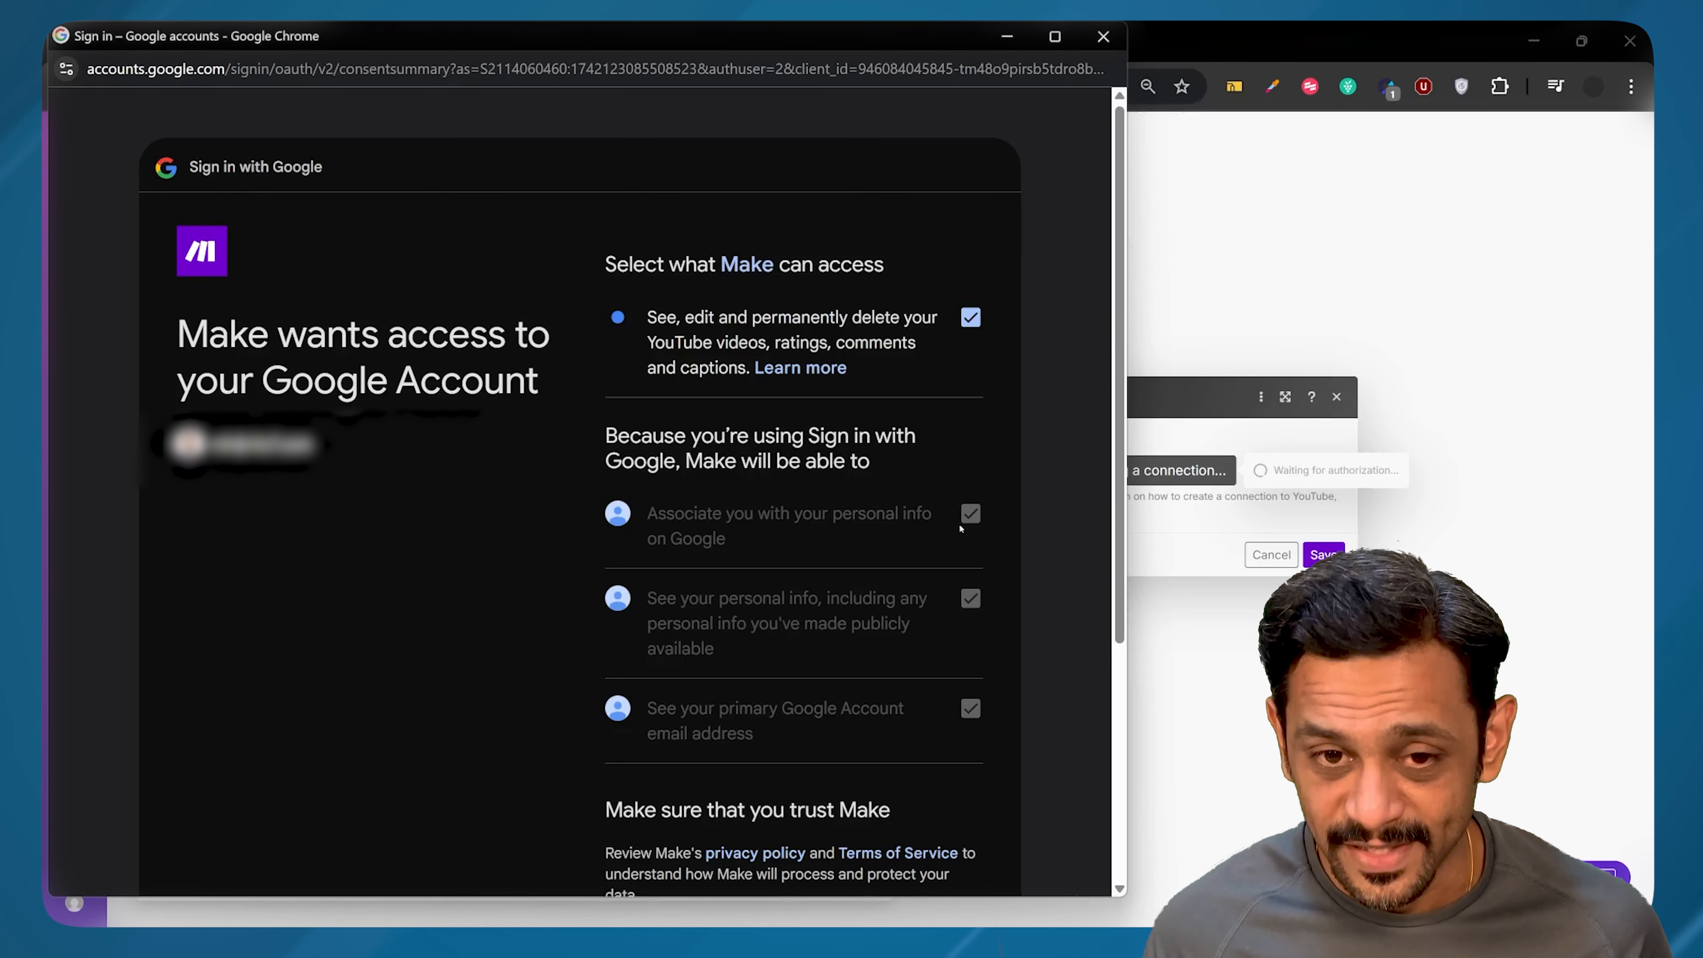
scroll(960, 529, down, 5)
click(919, 720)
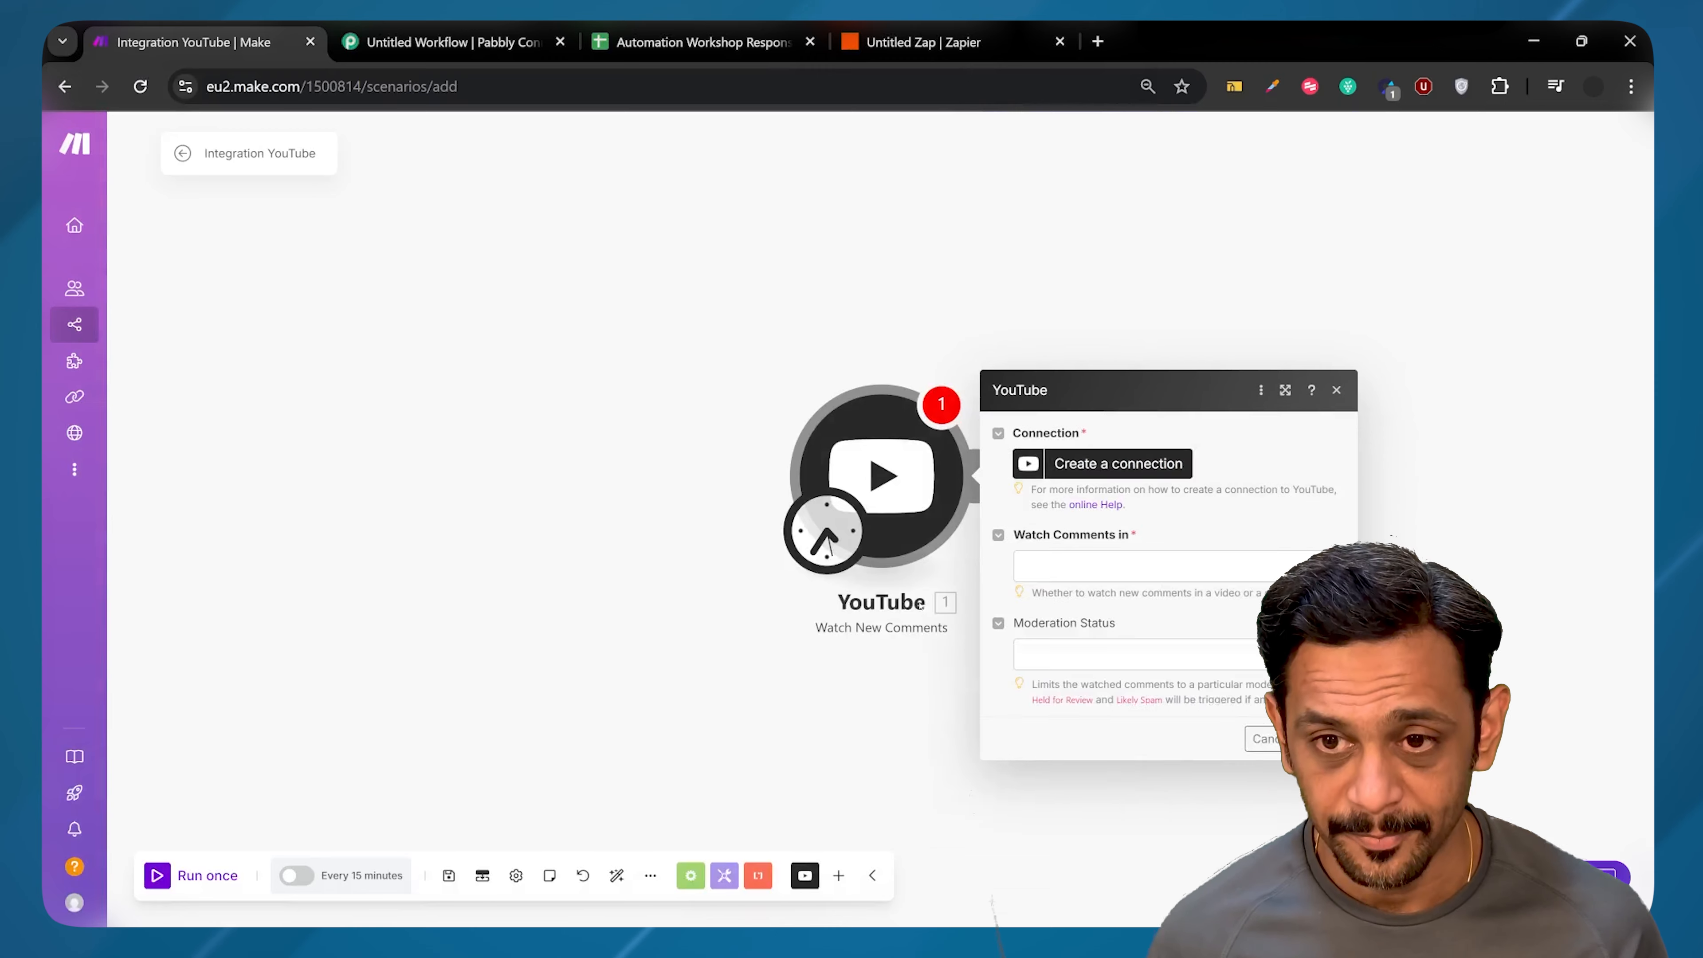
Step: Set the trigger to watch comments in a Channel and prepare to enter its Channel ID
click(1089, 362)
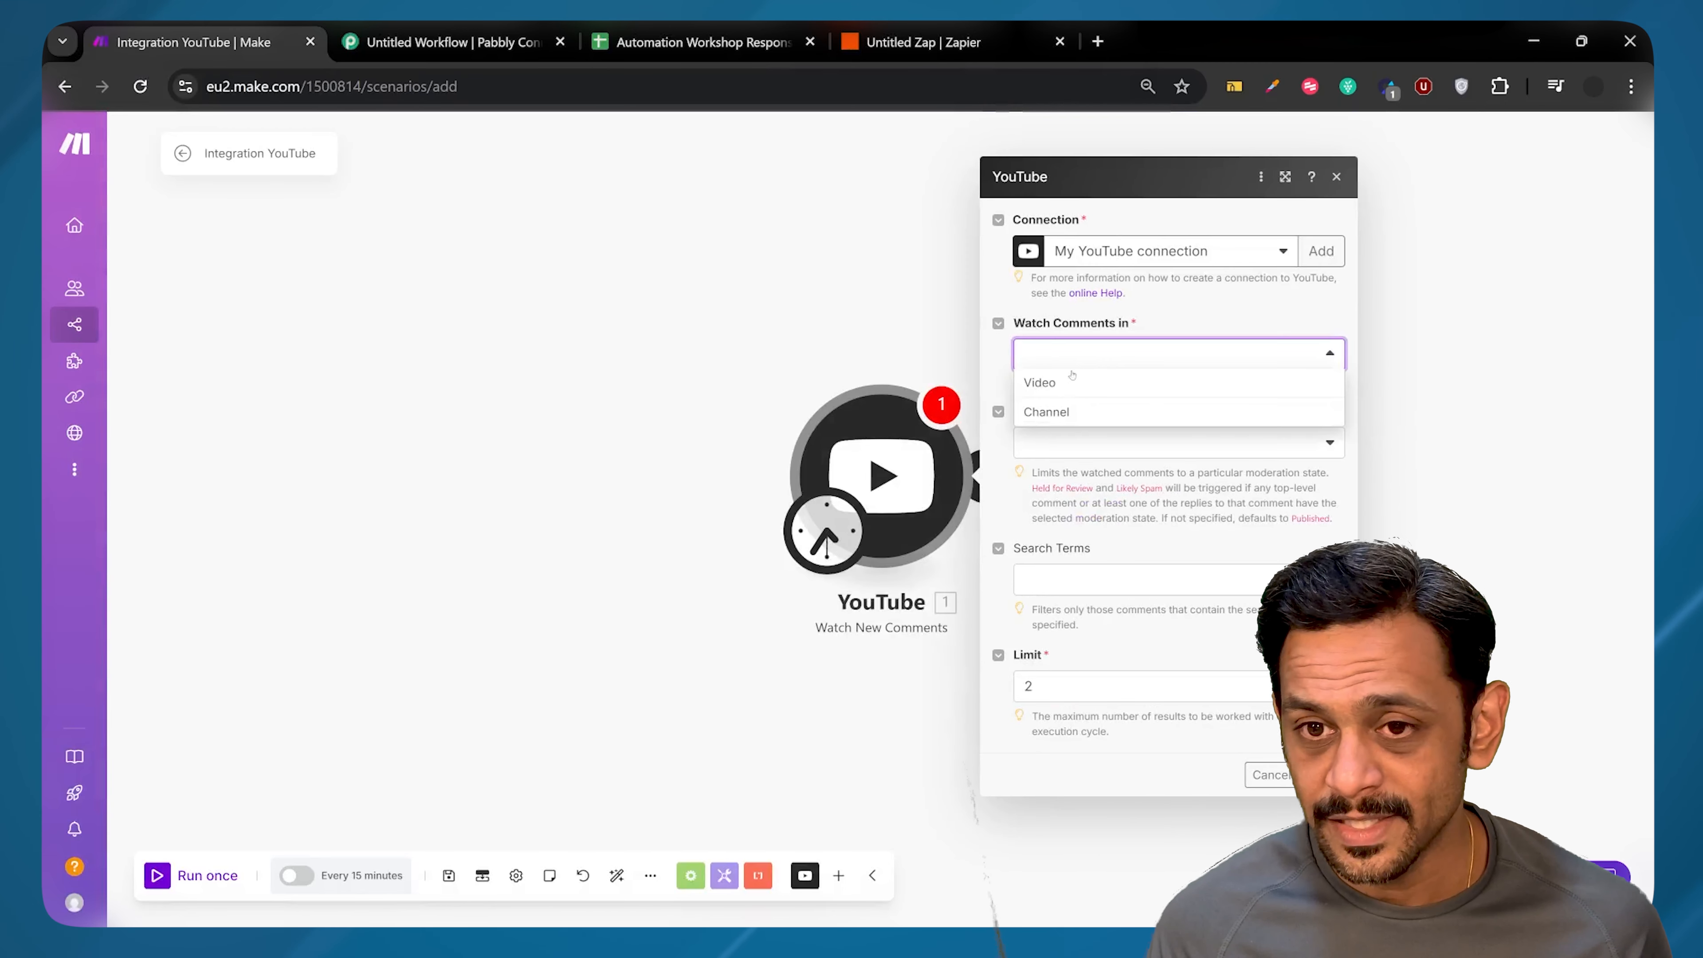
click(1055, 411)
click(1058, 407)
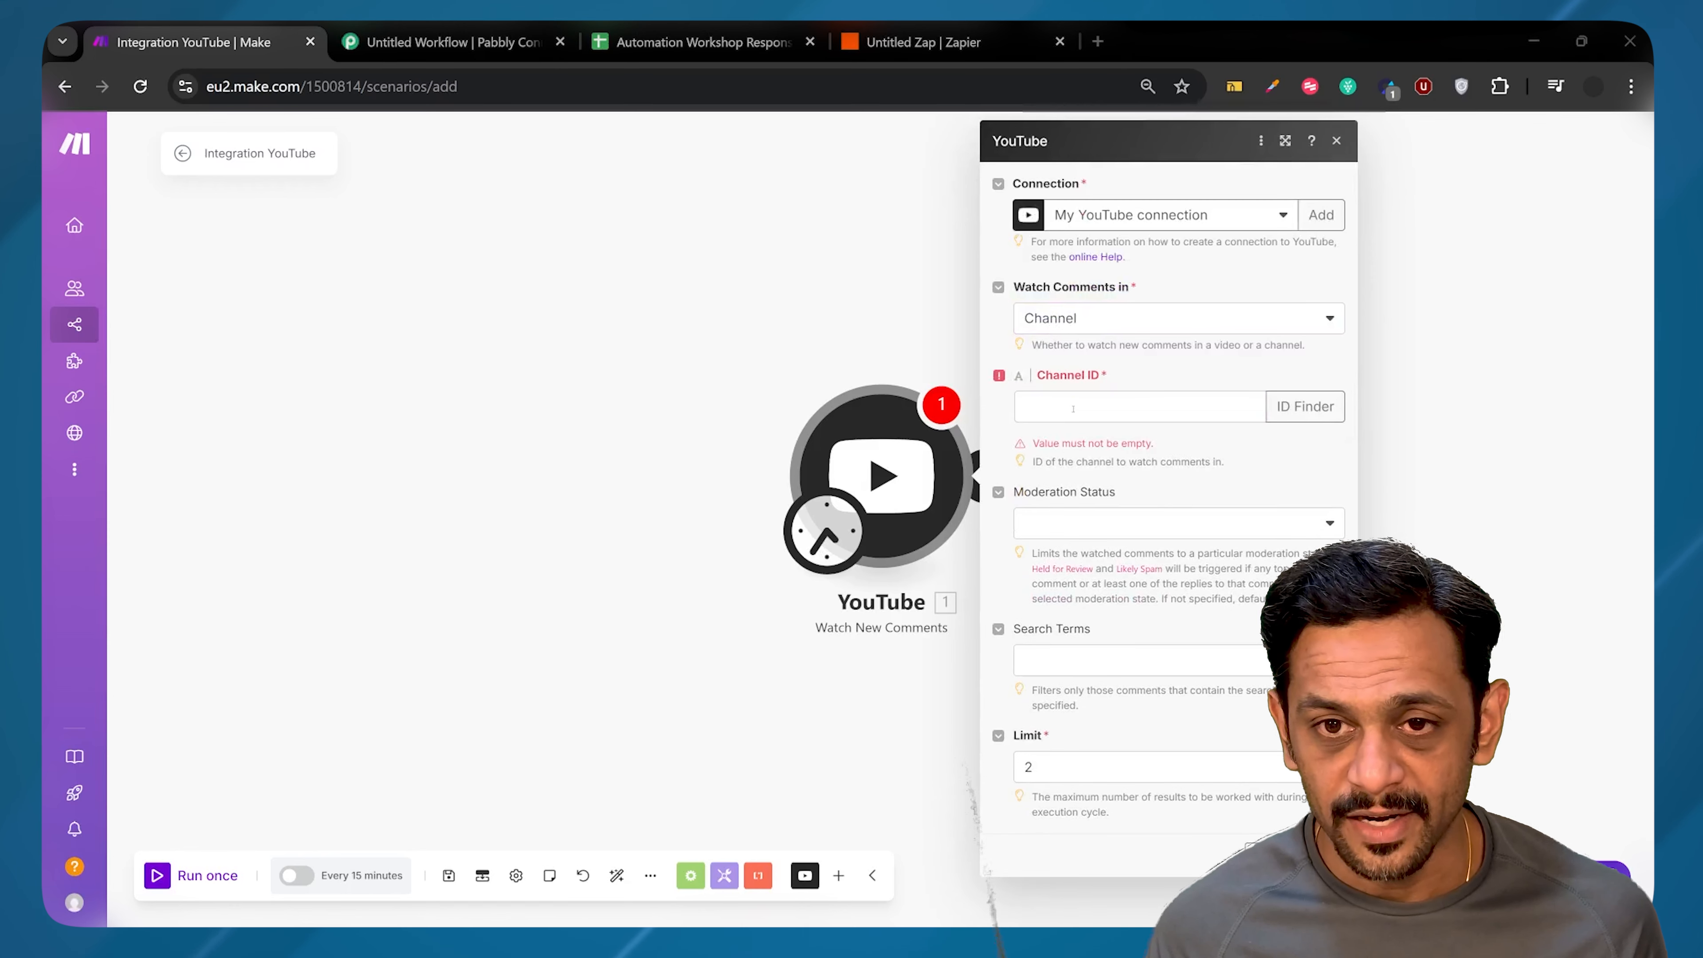
key(alt+Tab)
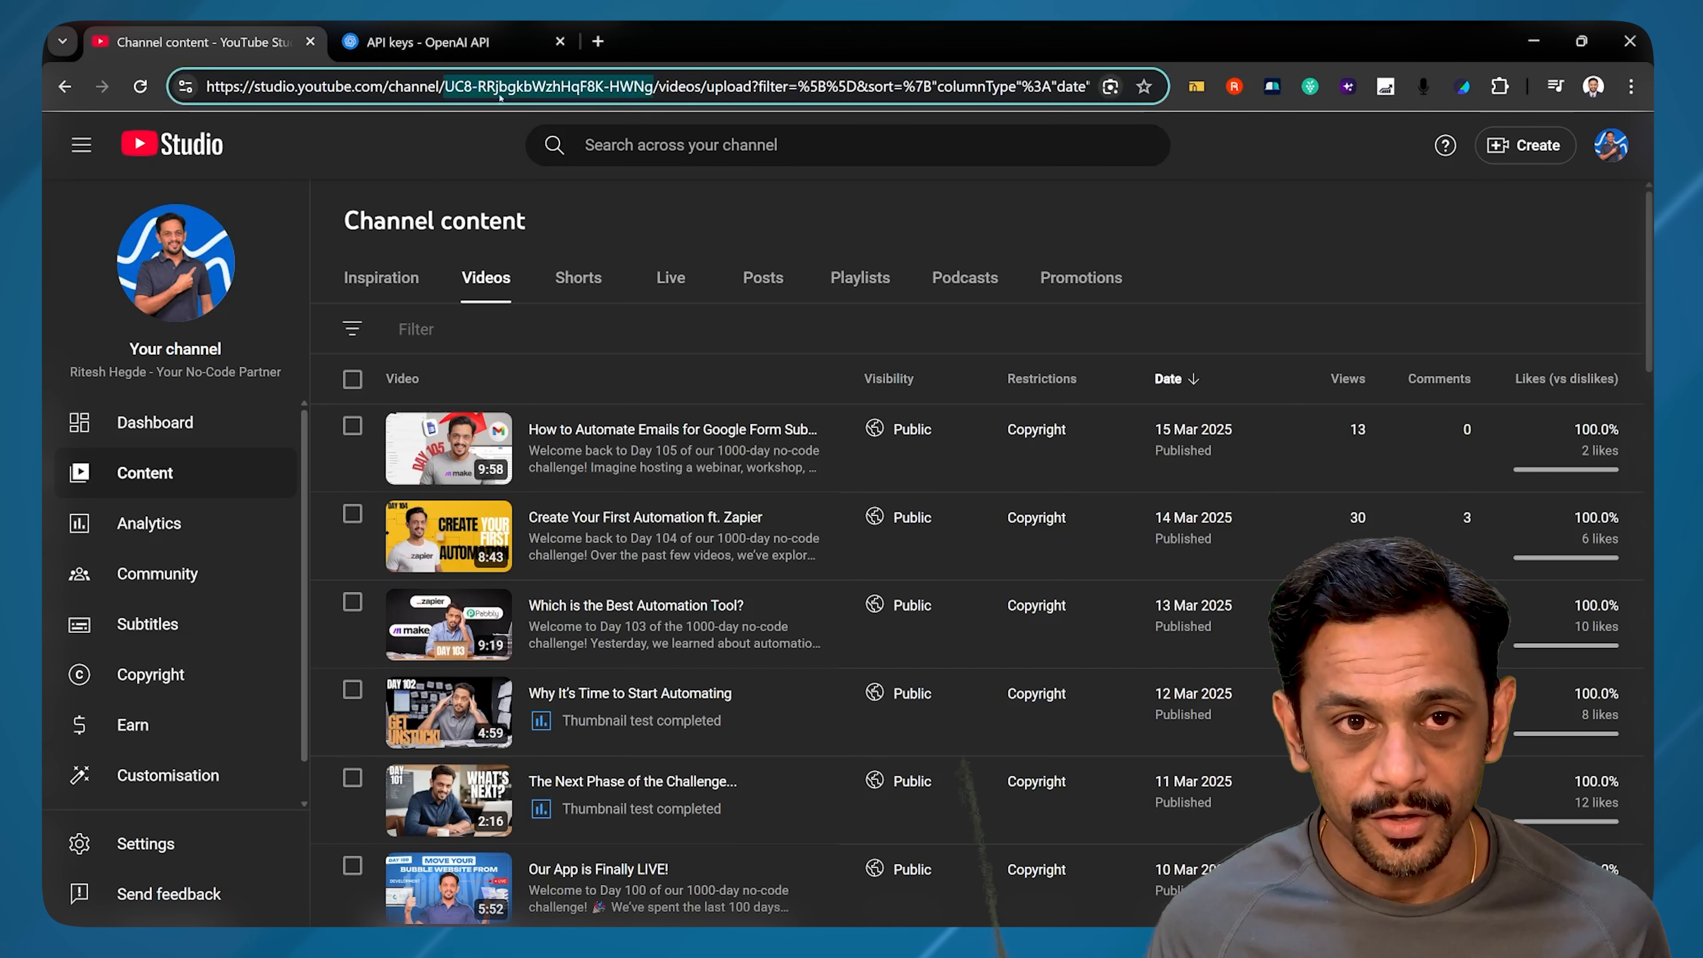
Step: Copy the channel ID that follows 'channel/' in YouTube Studio's web address
click(498, 87)
click(441, 89)
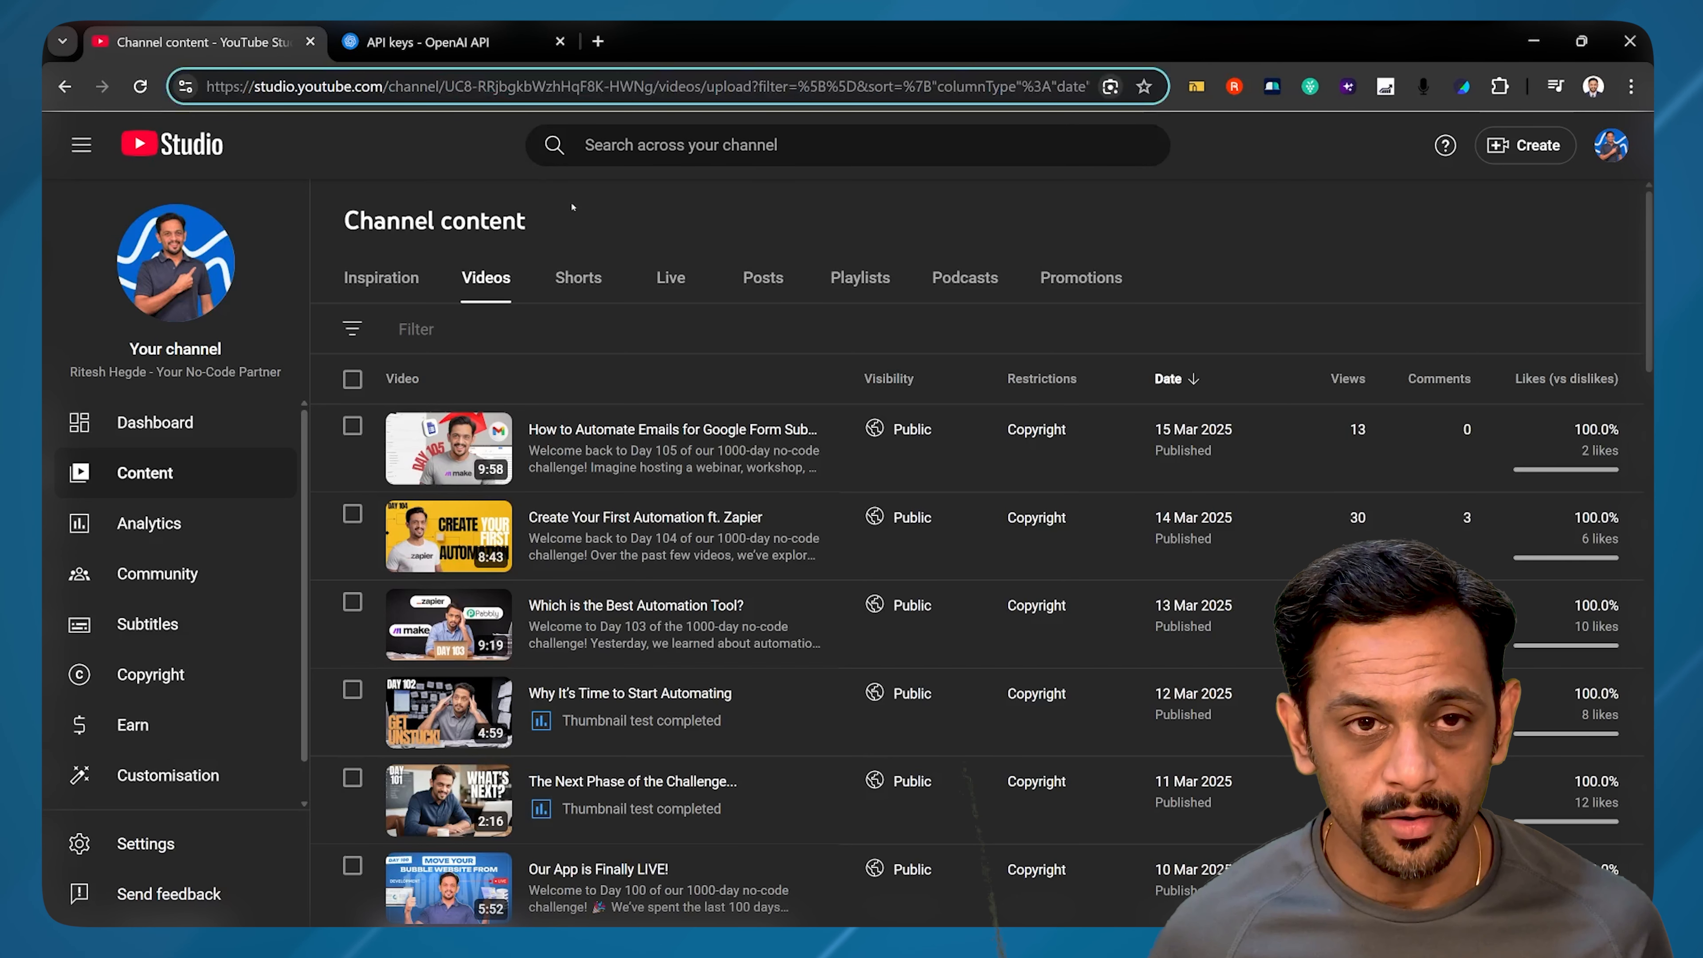
key(ctrl+shift+Right)
key(shift+Right)
key(shift+Right)
key(shift+Right)
key(shift+Right)
key(shift+Right)
key(shift+Right)
key(shift+Right)
key(shift+Right)
key(shift+Right)
key(shift+Right)
key(shift+Right)
key(shift+Right)
key(shift+Right)
key(shift+Right)
key(shift+Right)
key(shift+Right)
key(shift+Right)
key(shift+Right)
key(shift+Right)
key(shift+Right)
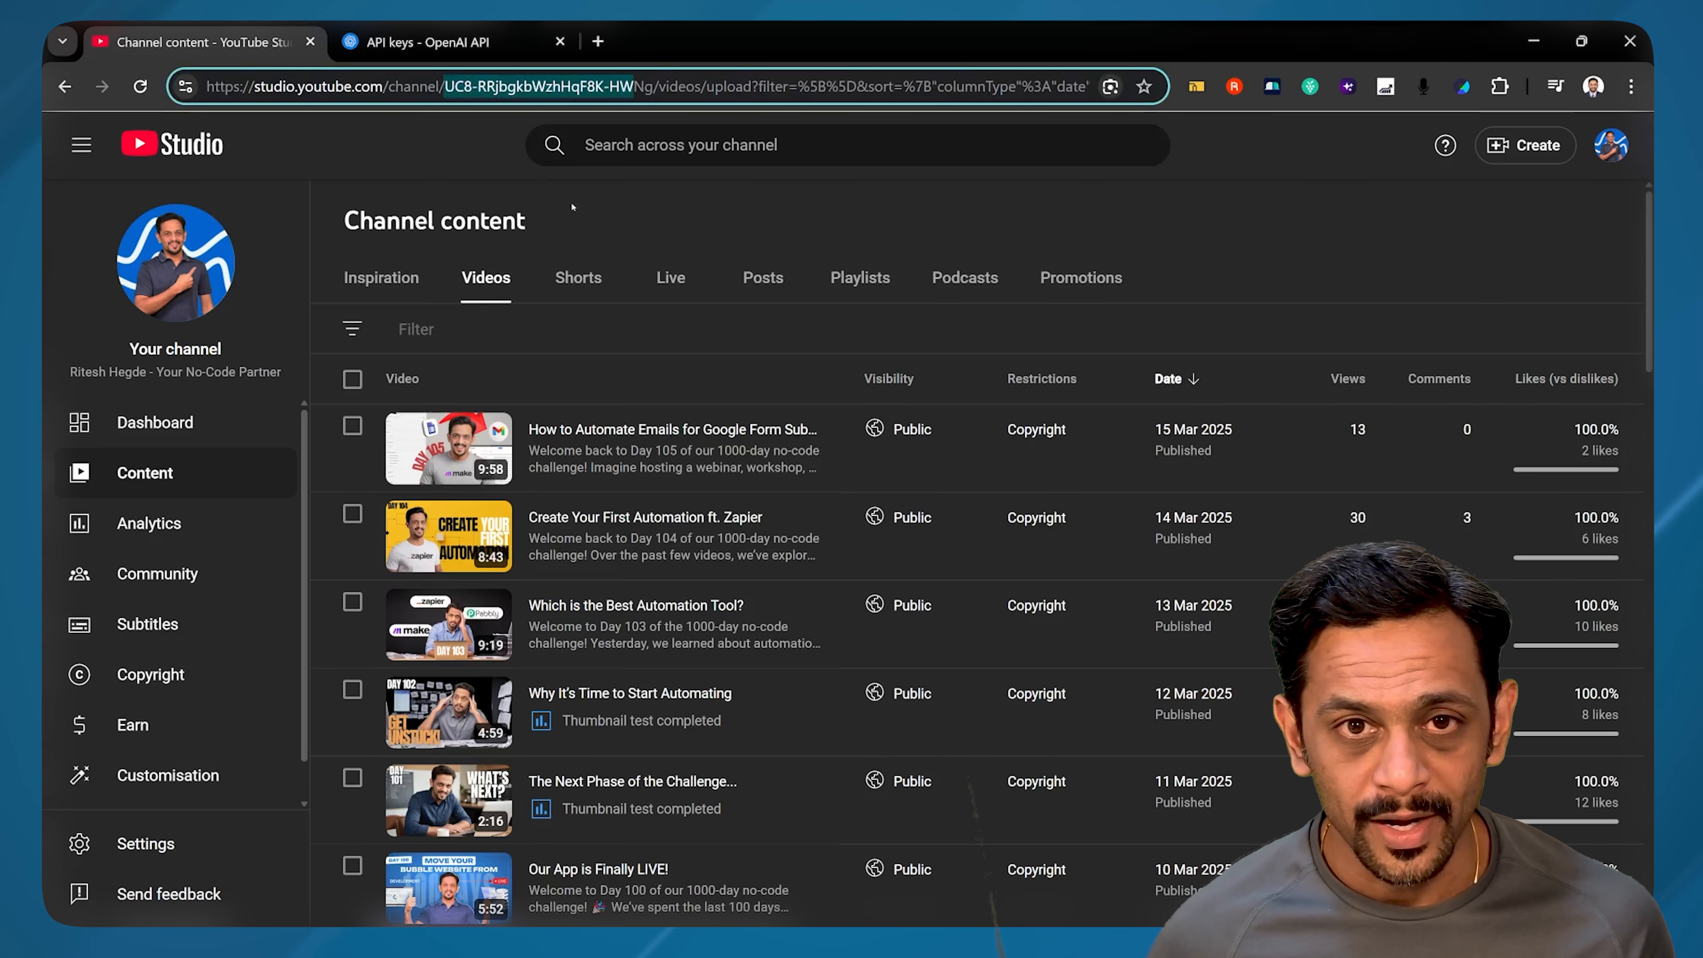
key(alt+Tab)
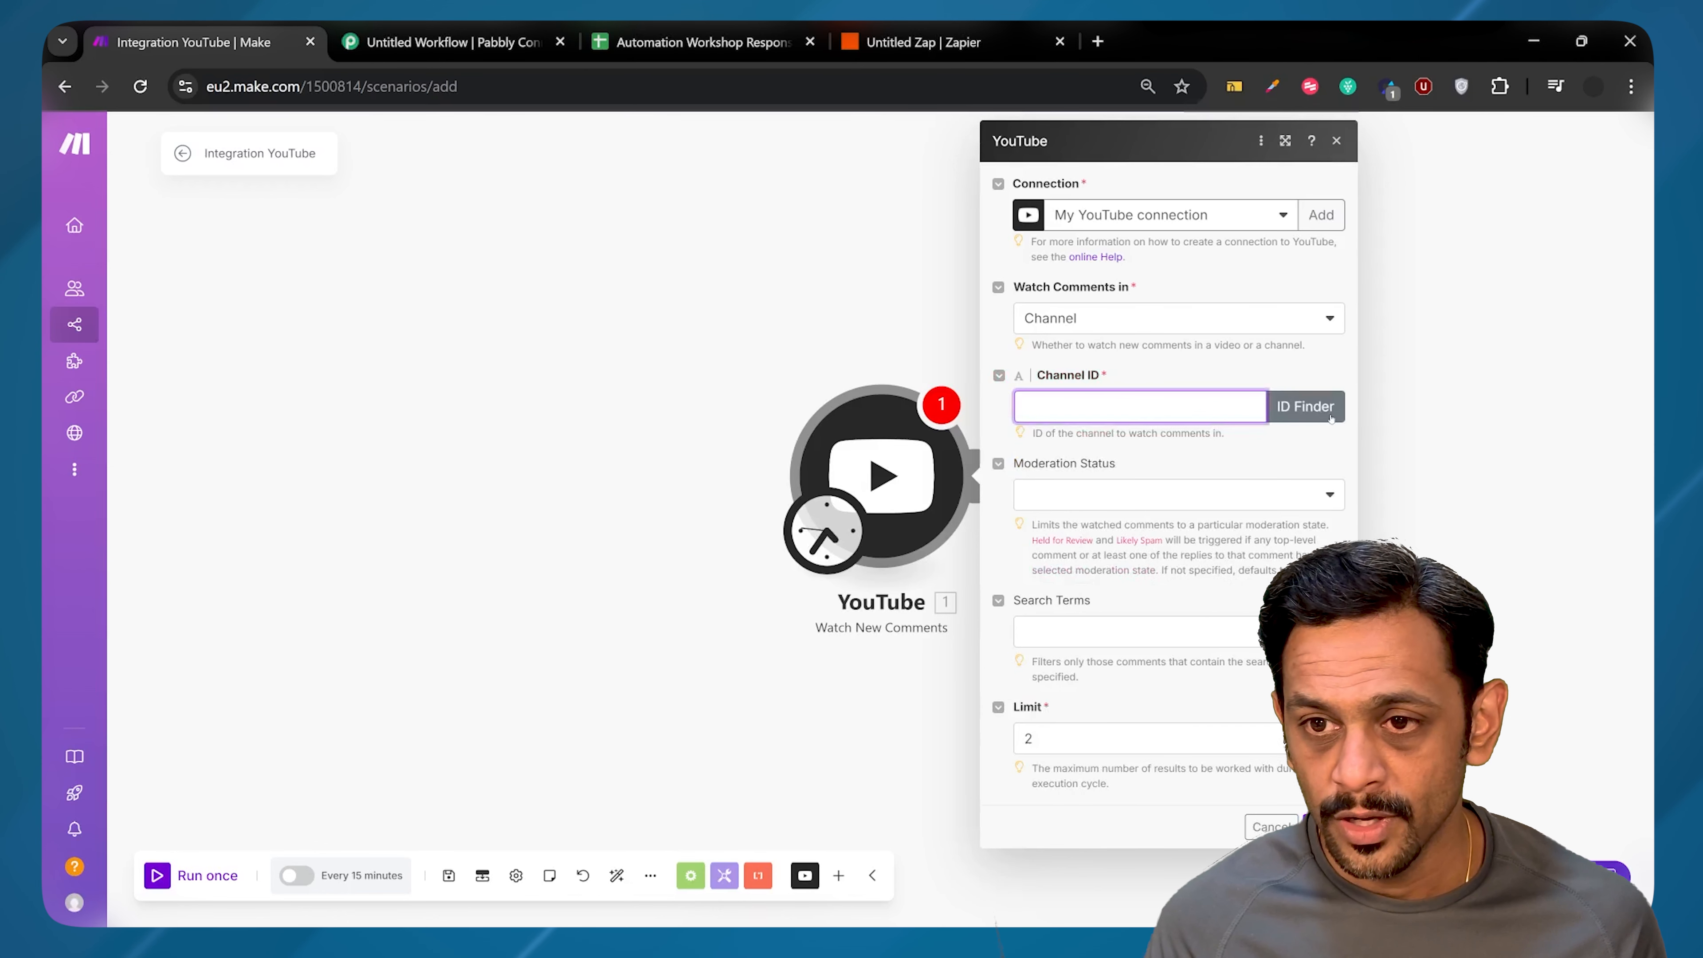
Step: Fill the trigger's Channel ID using the ID Finder with the channel's handle
click(1305, 406)
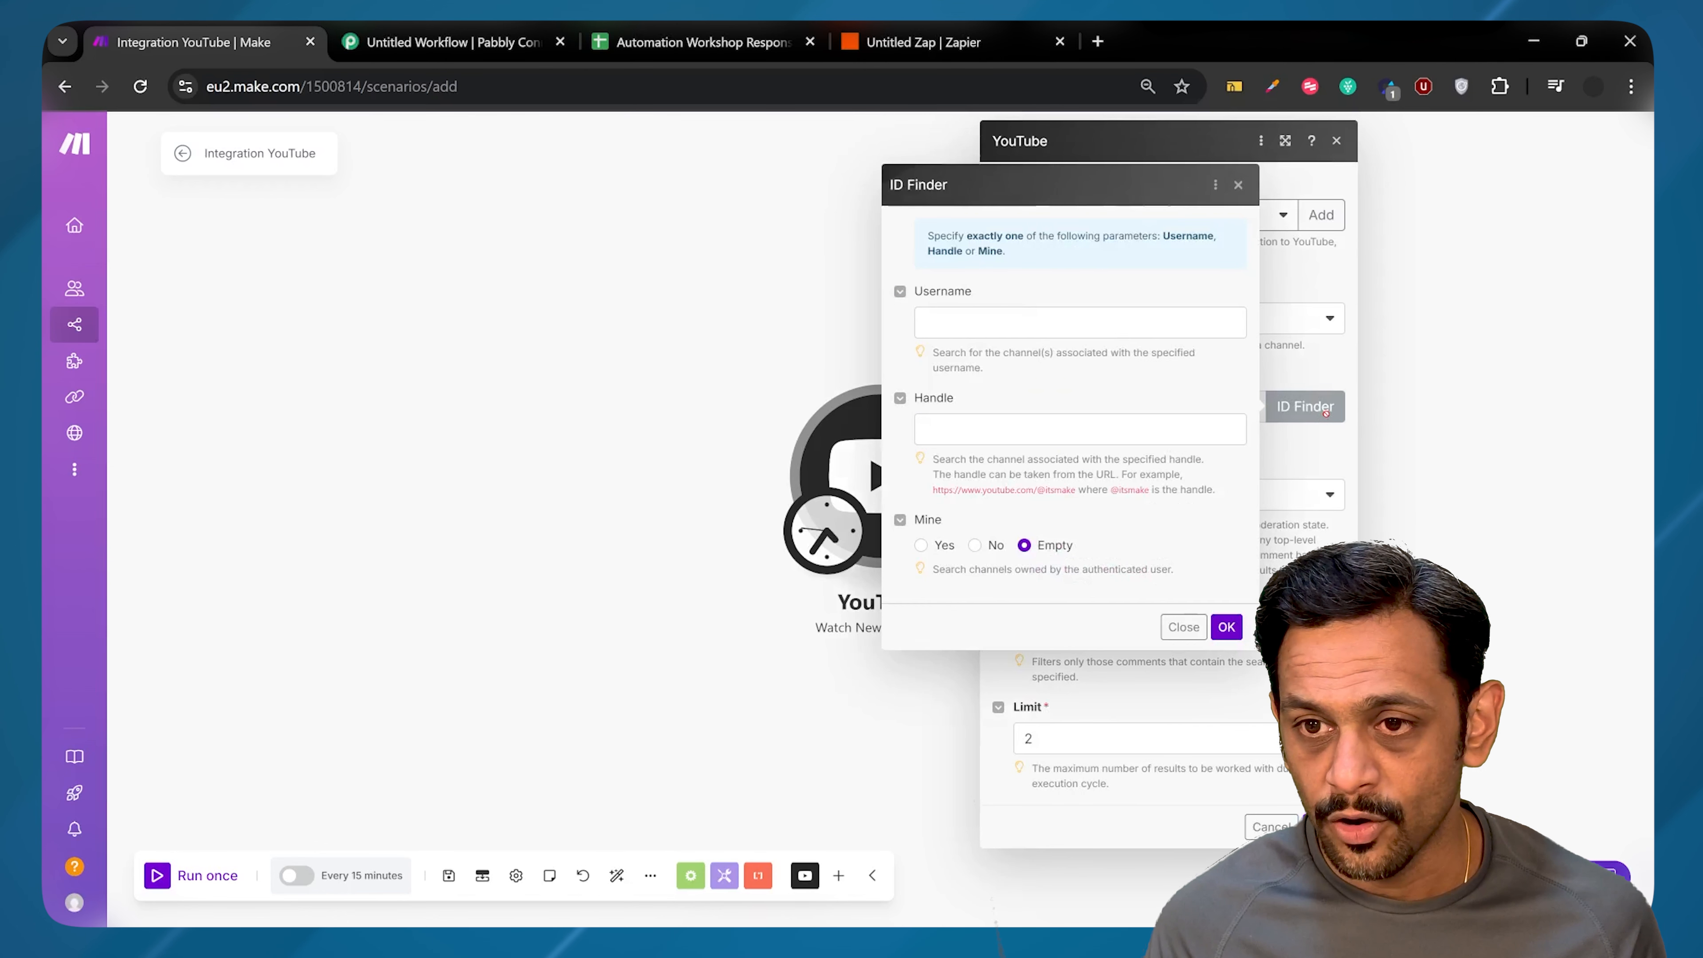
click(1133, 434)
click(1062, 472)
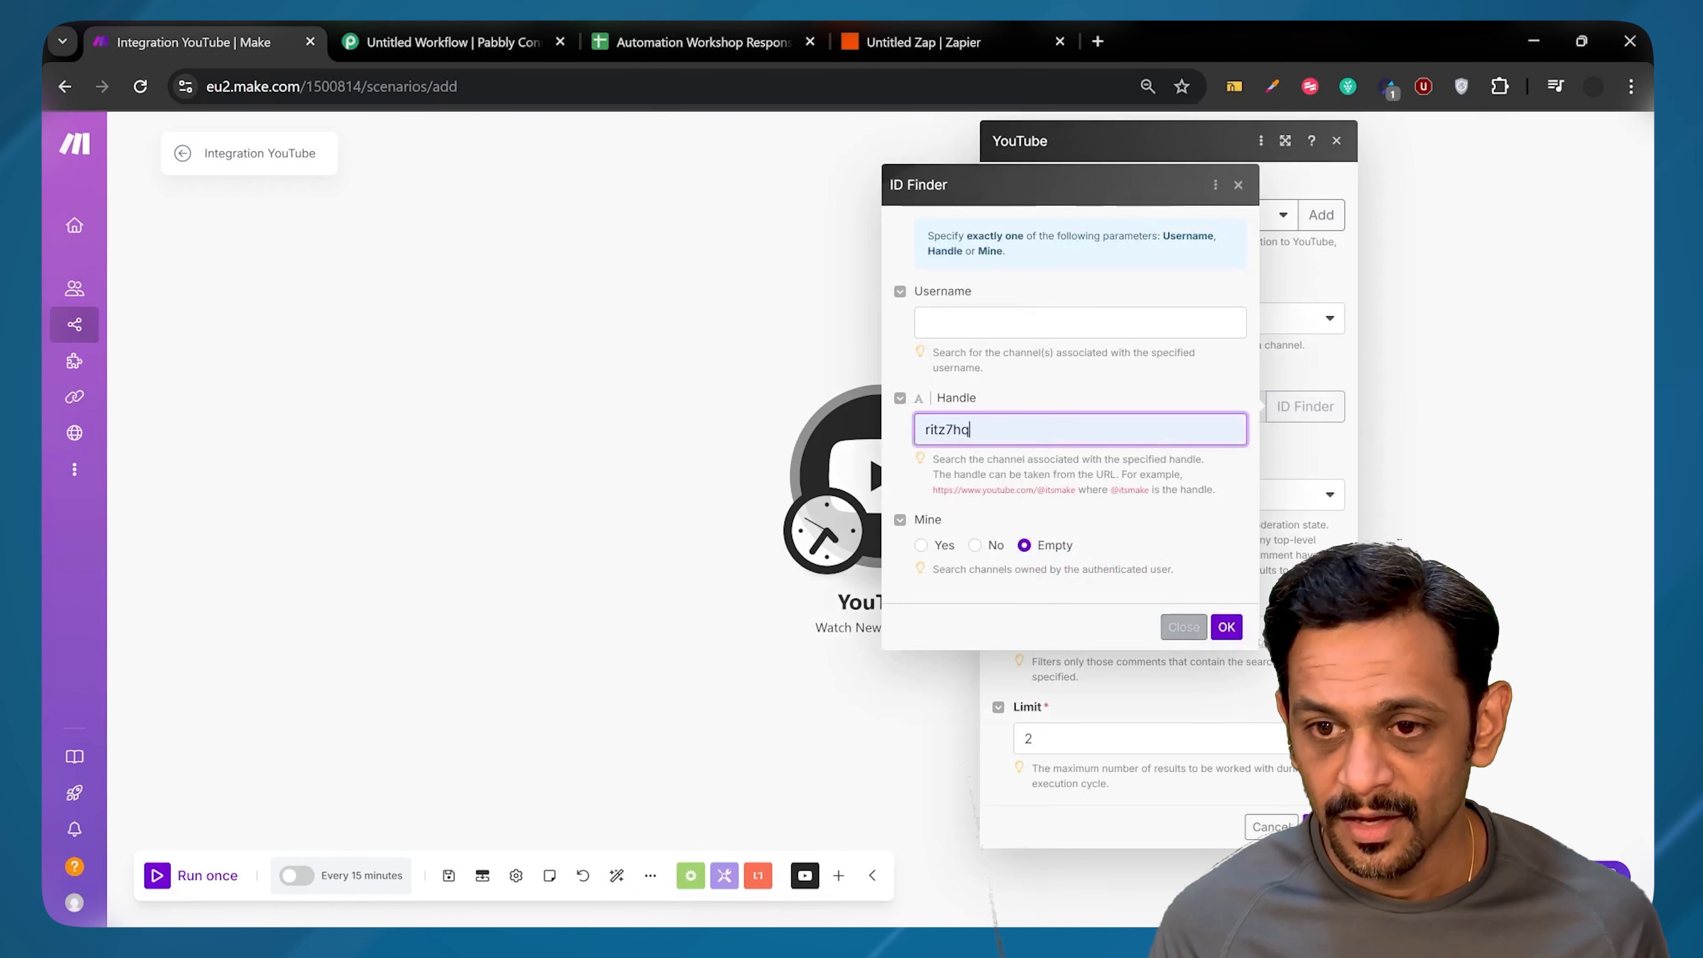
click(1235, 630)
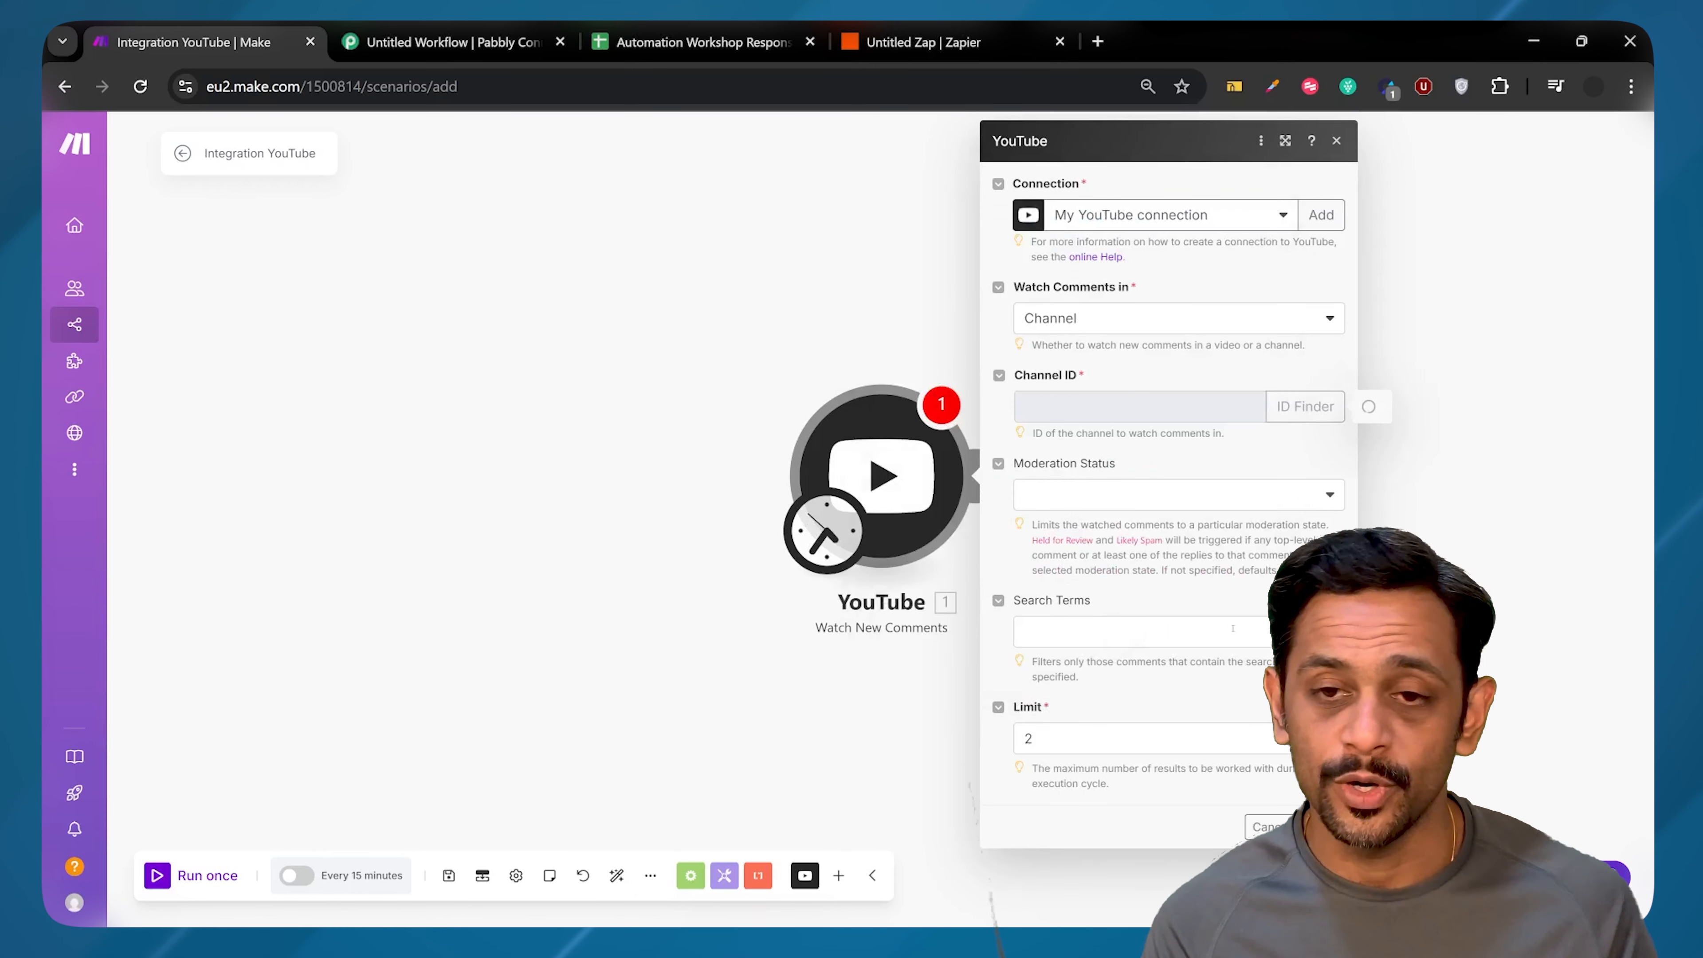
Step: Watch only Published comments with no search terms, save, and start processing from now on
click(1056, 496)
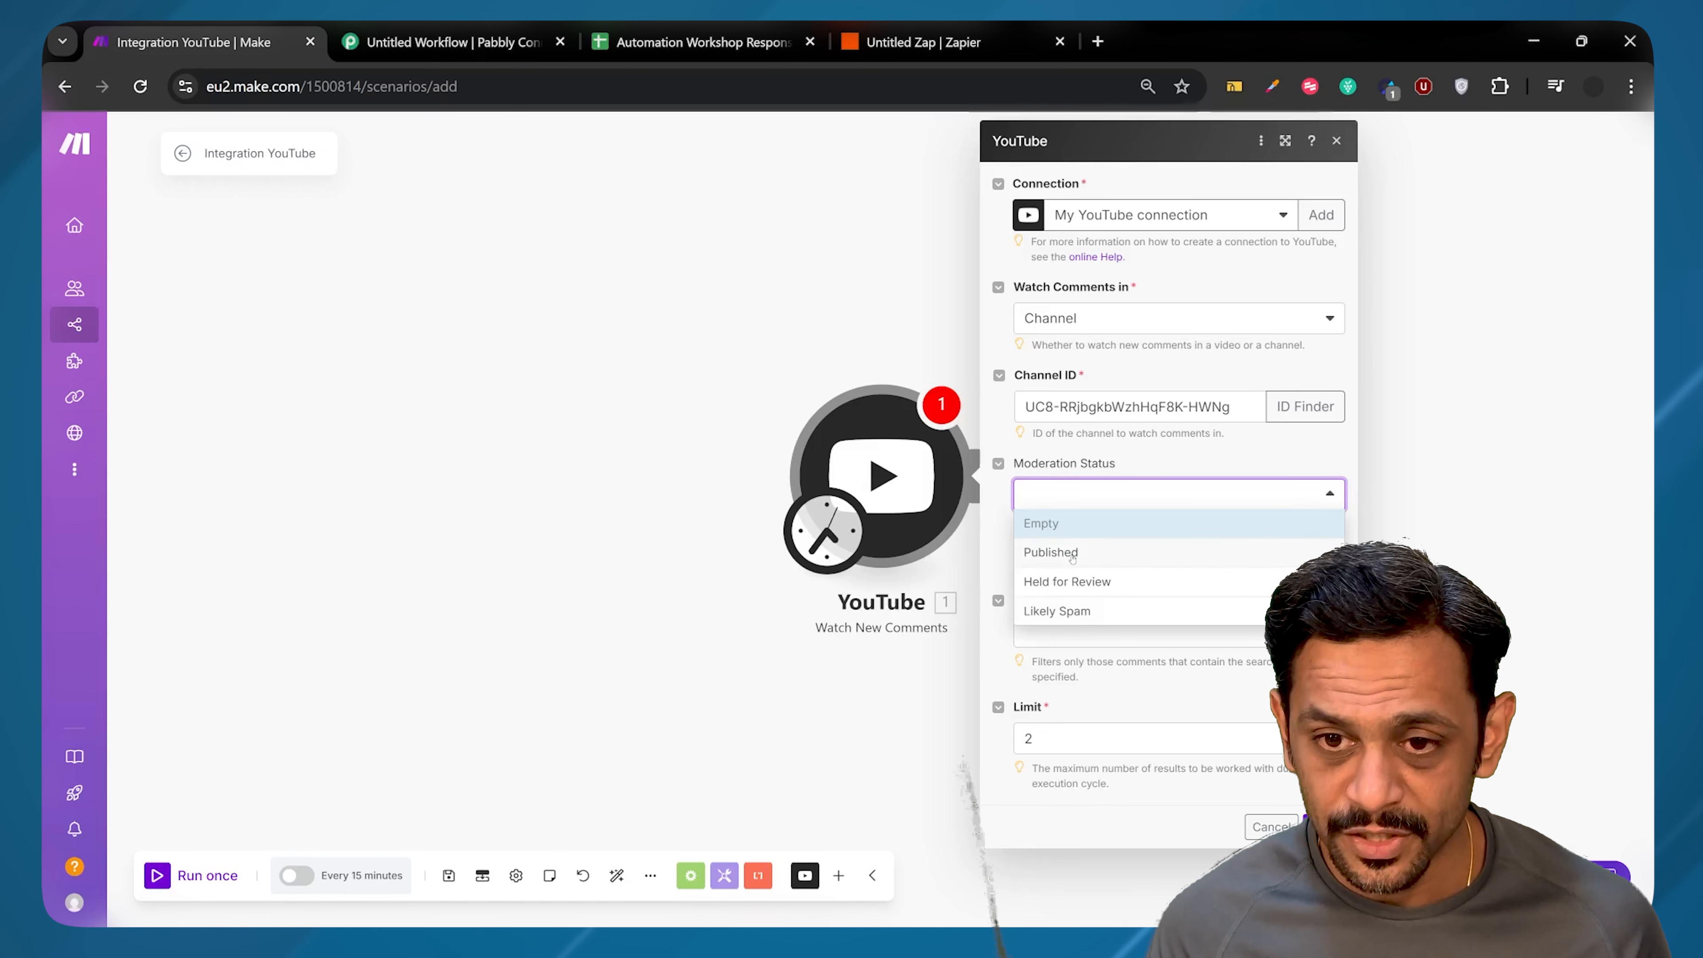
click(1071, 555)
click(1063, 627)
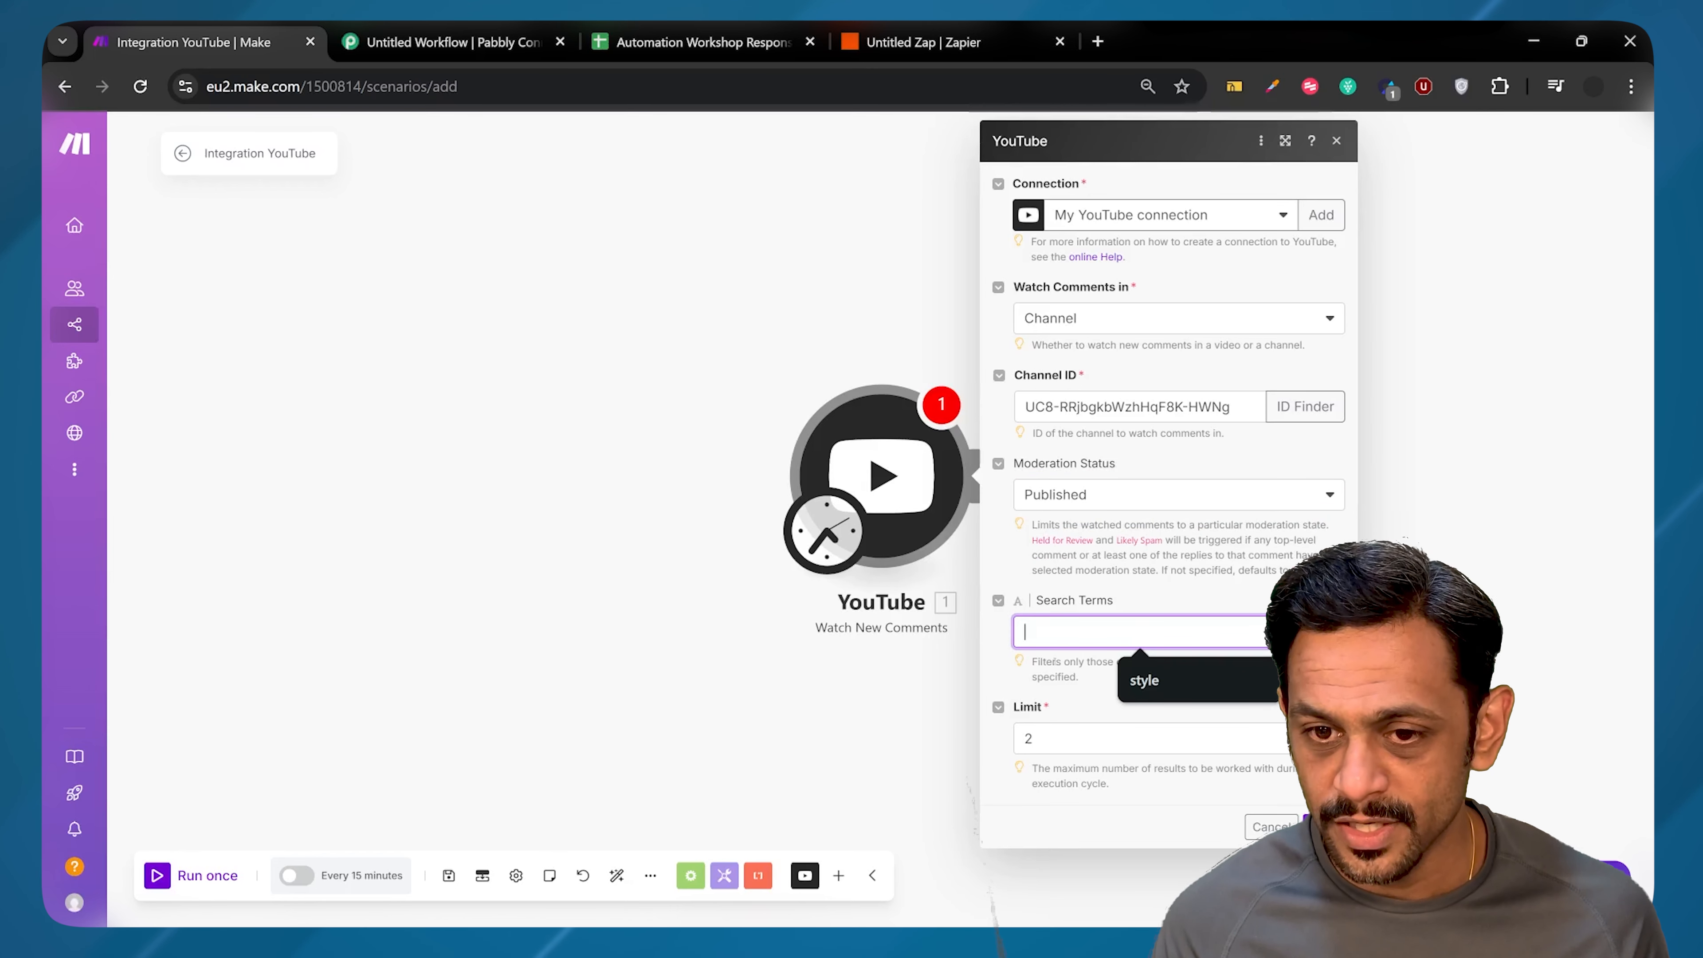
click(1041, 689)
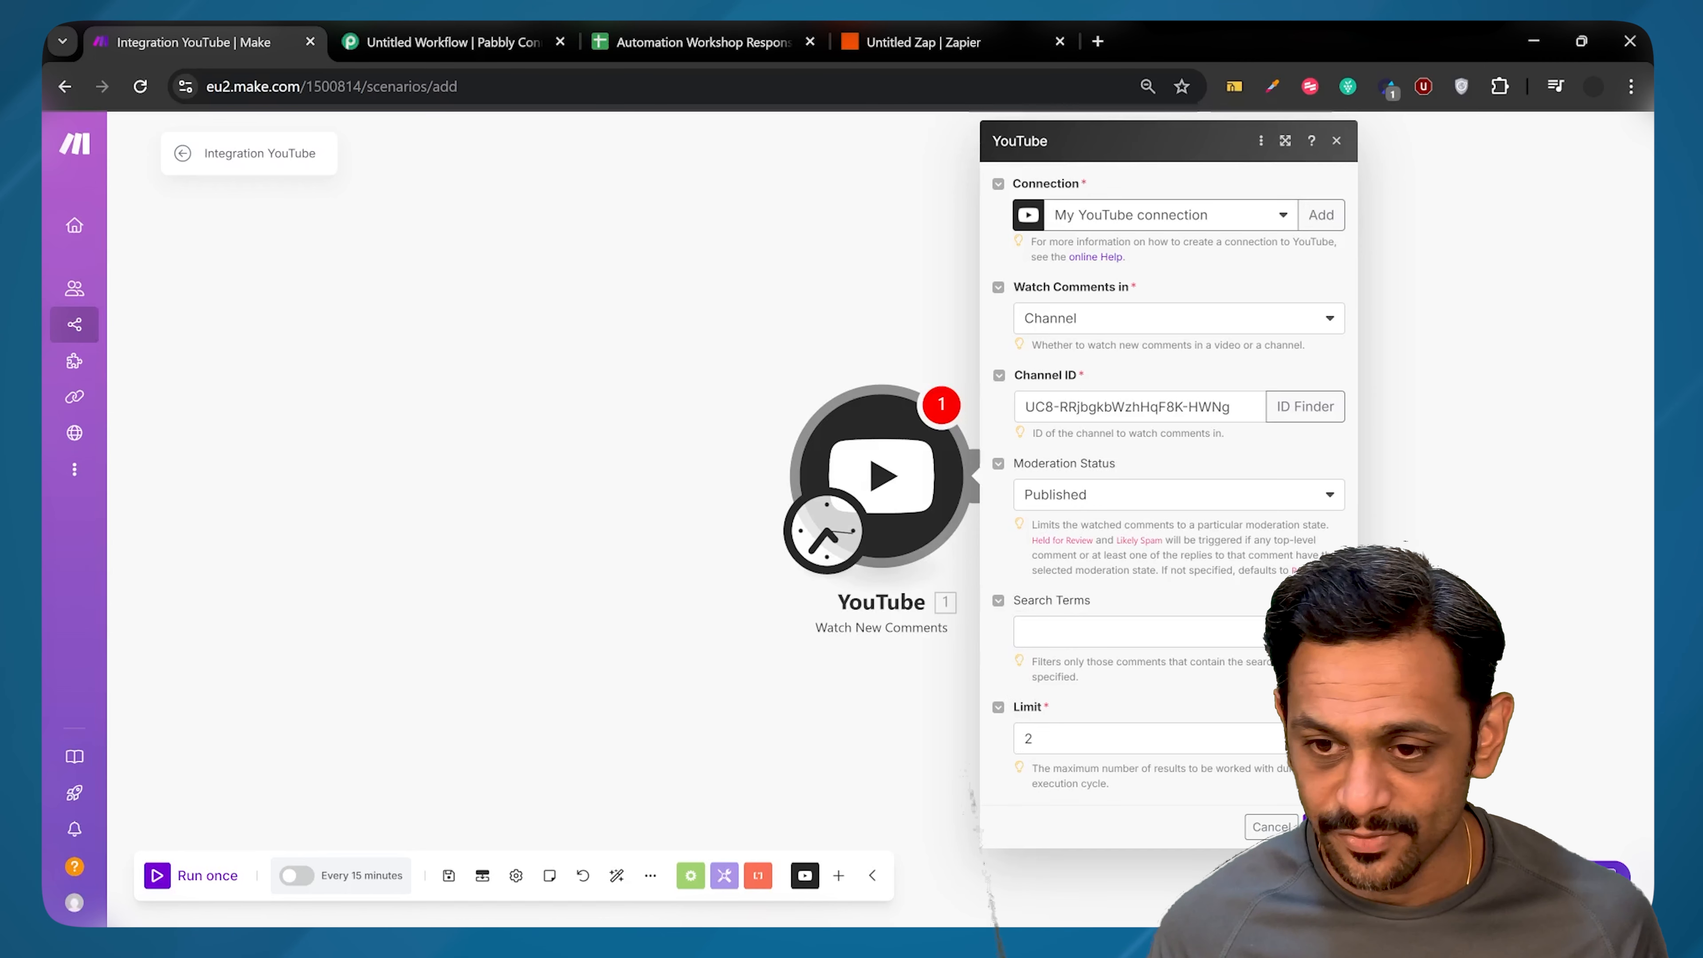
click(1323, 827)
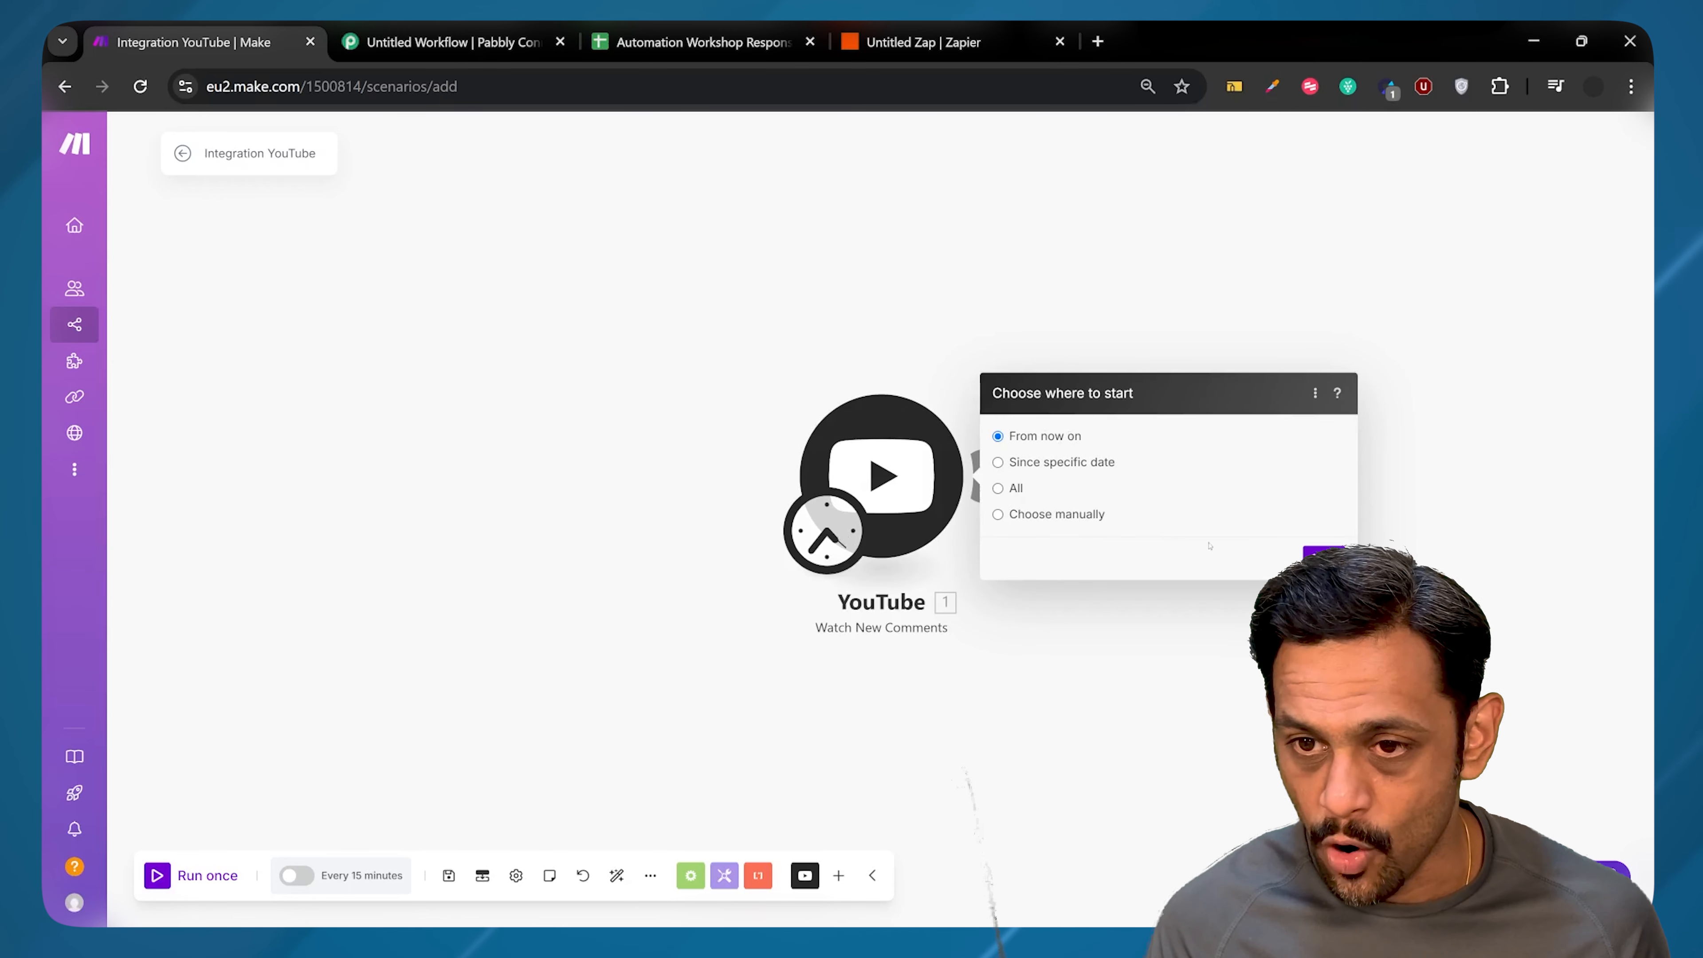
click(1323, 557)
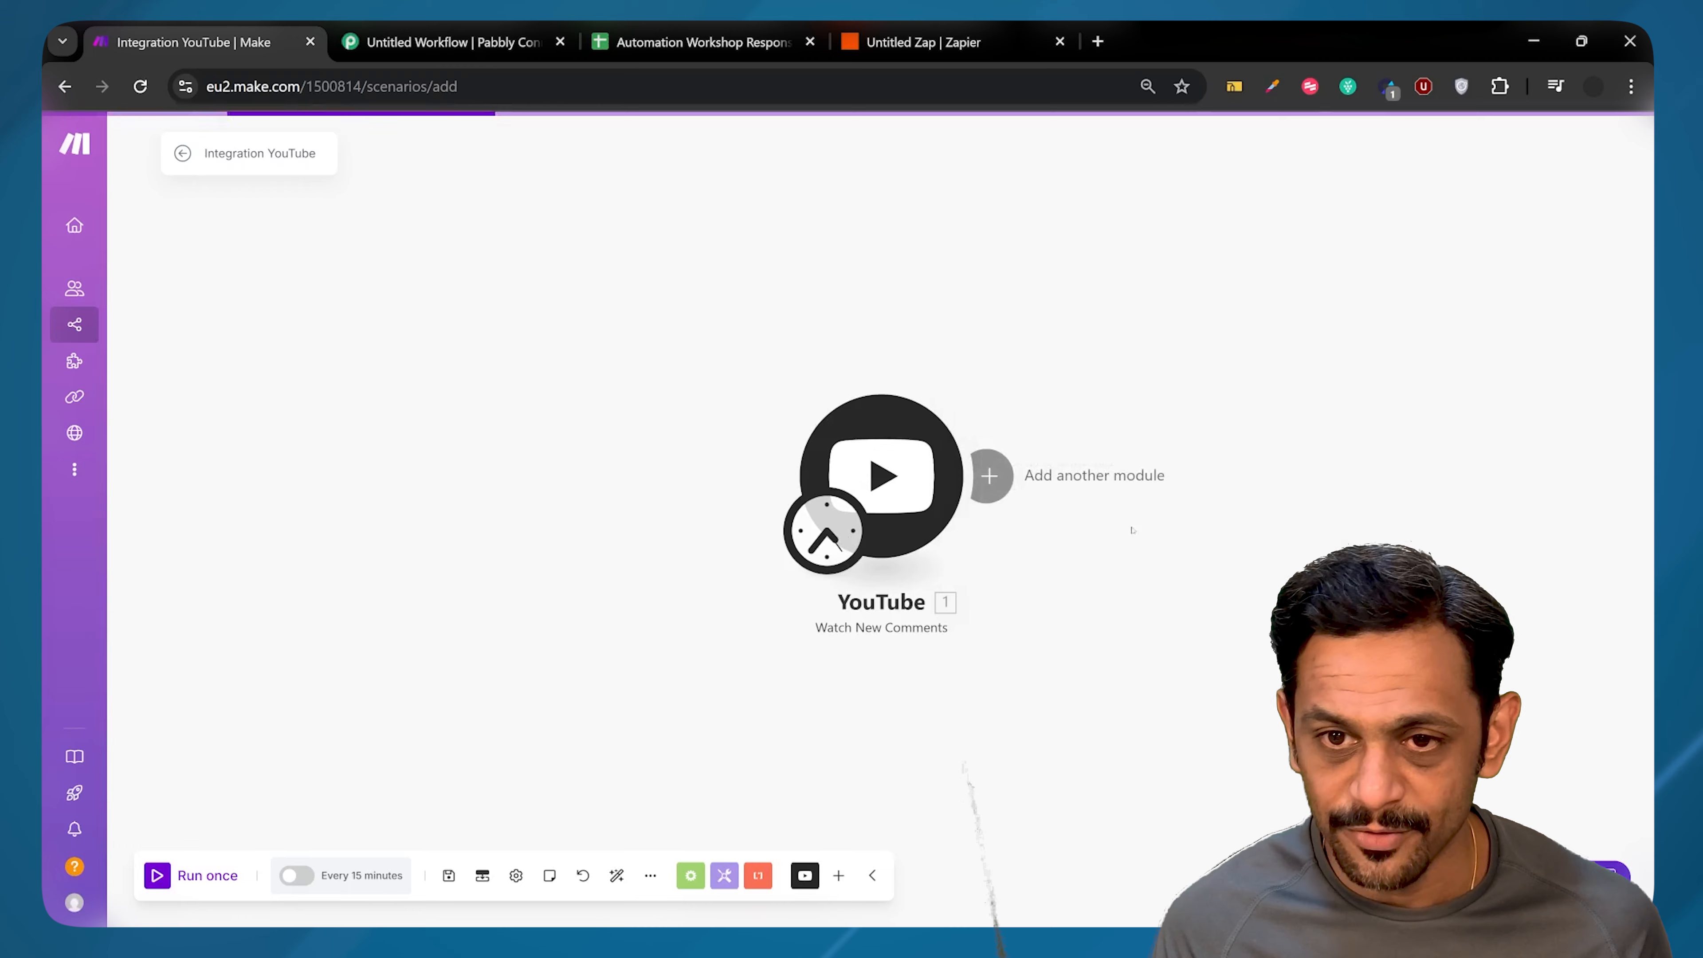
Step: Add an OpenAI Create a Completion module after the YouTube trigger and begin a new connection
click(986, 476)
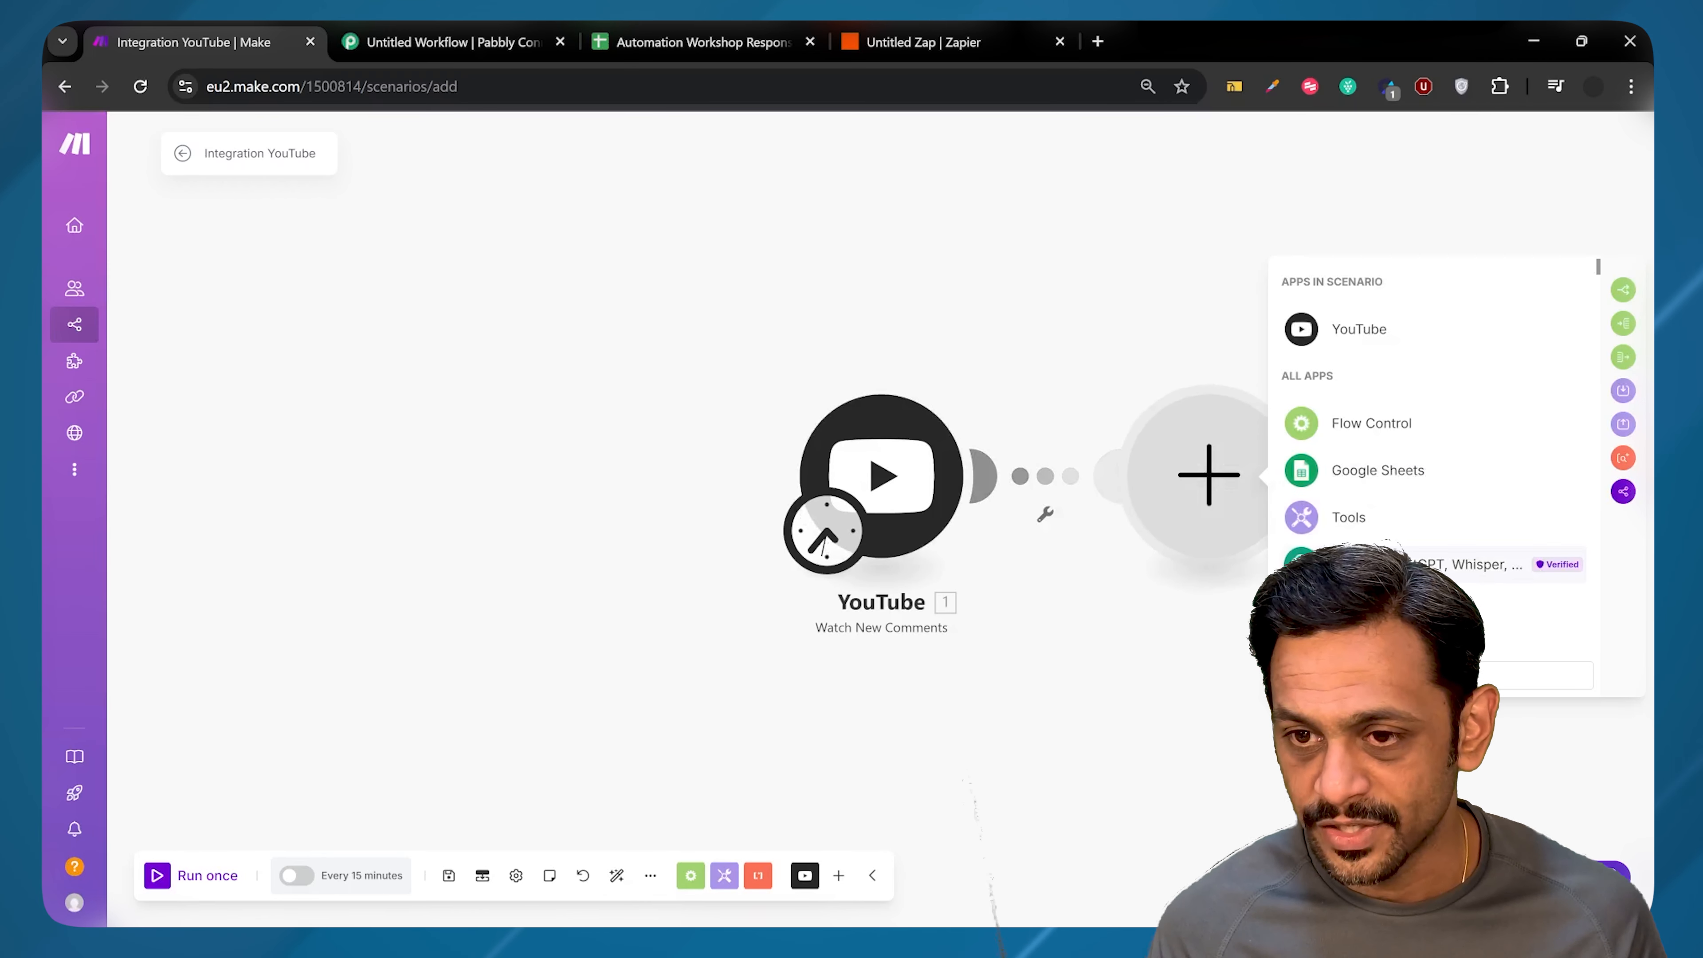
click(1334, 563)
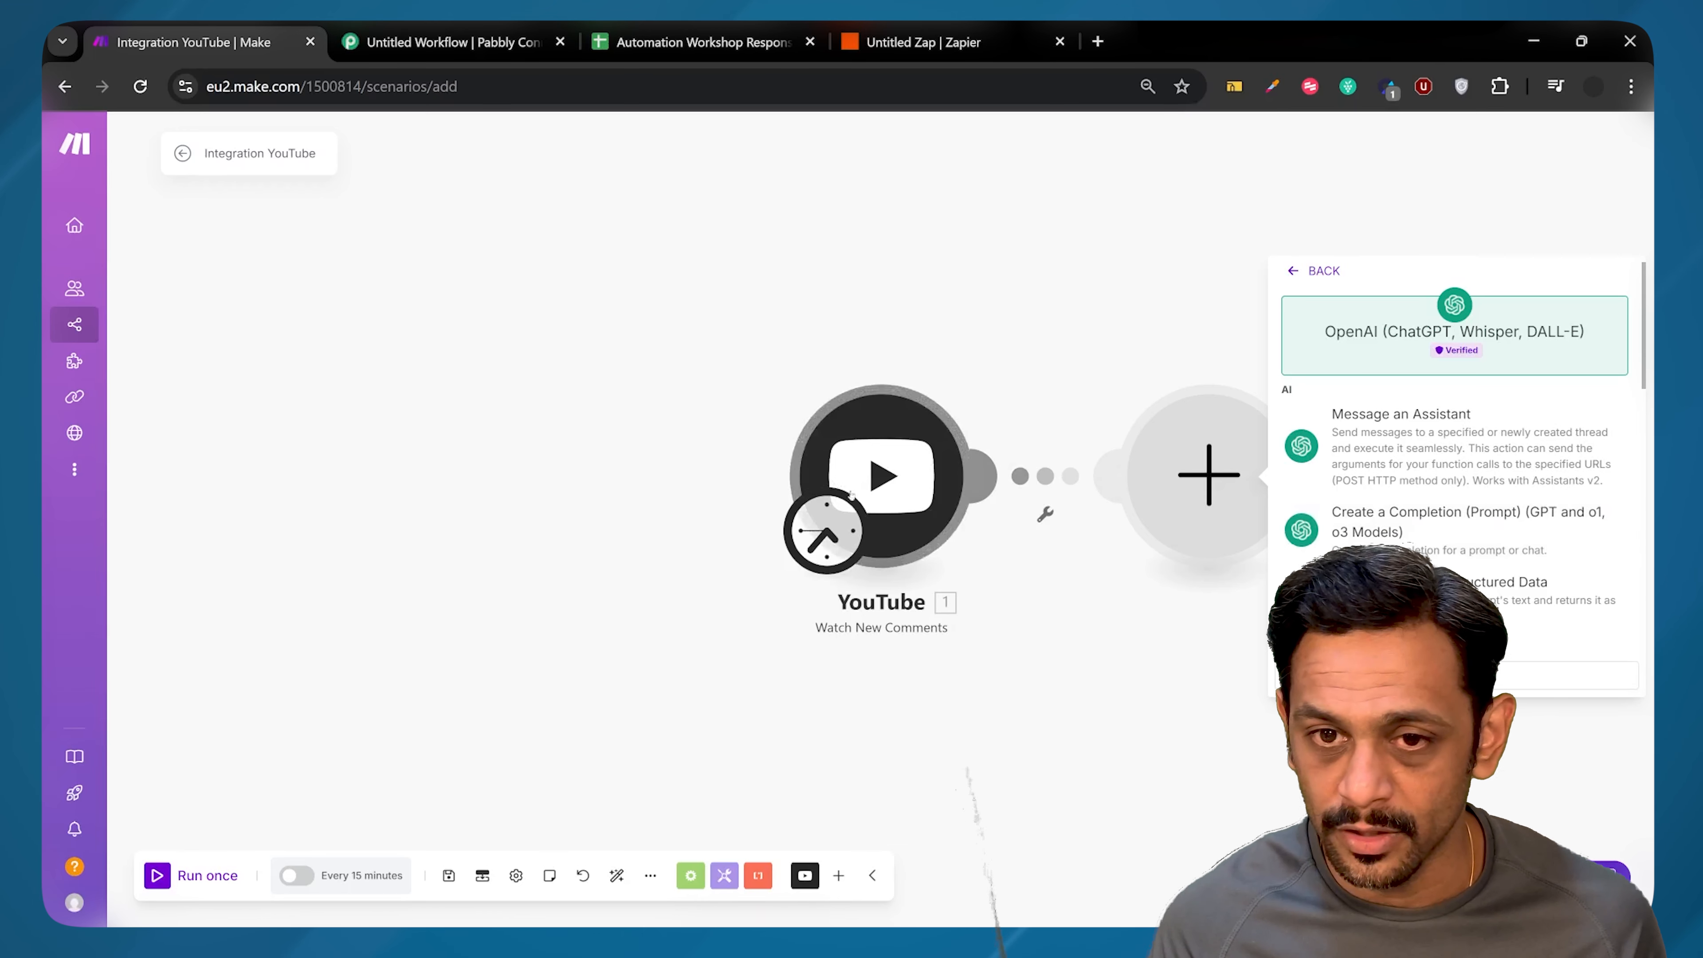
click(1396, 517)
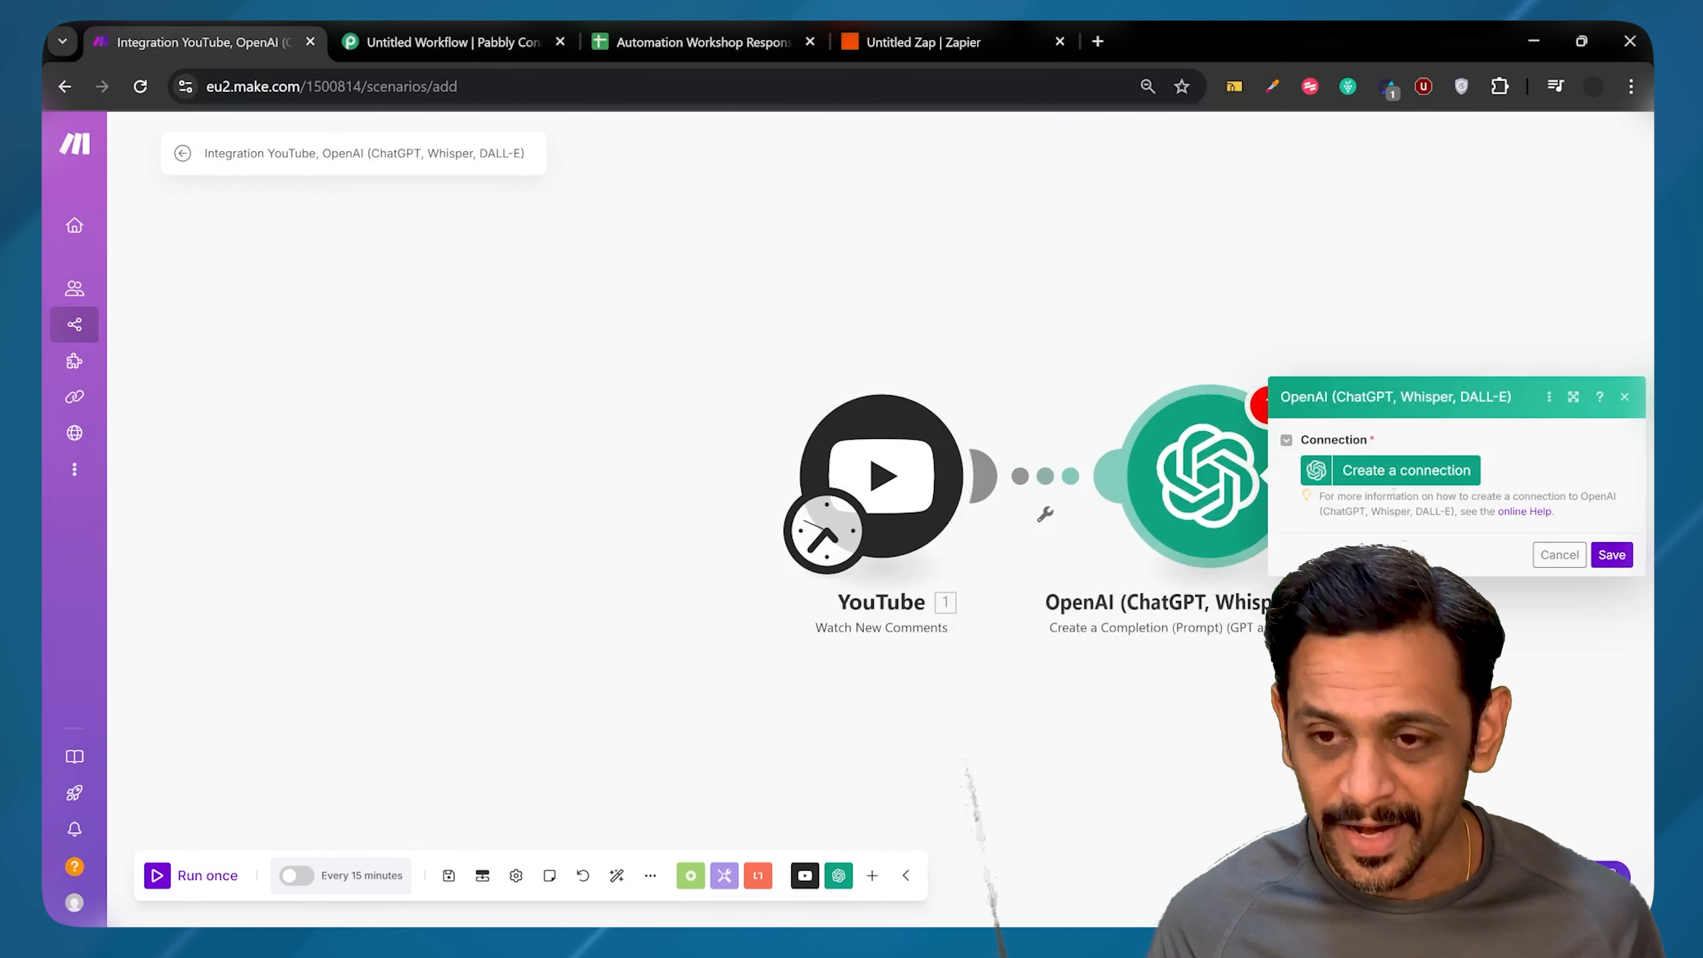
click(1384, 472)
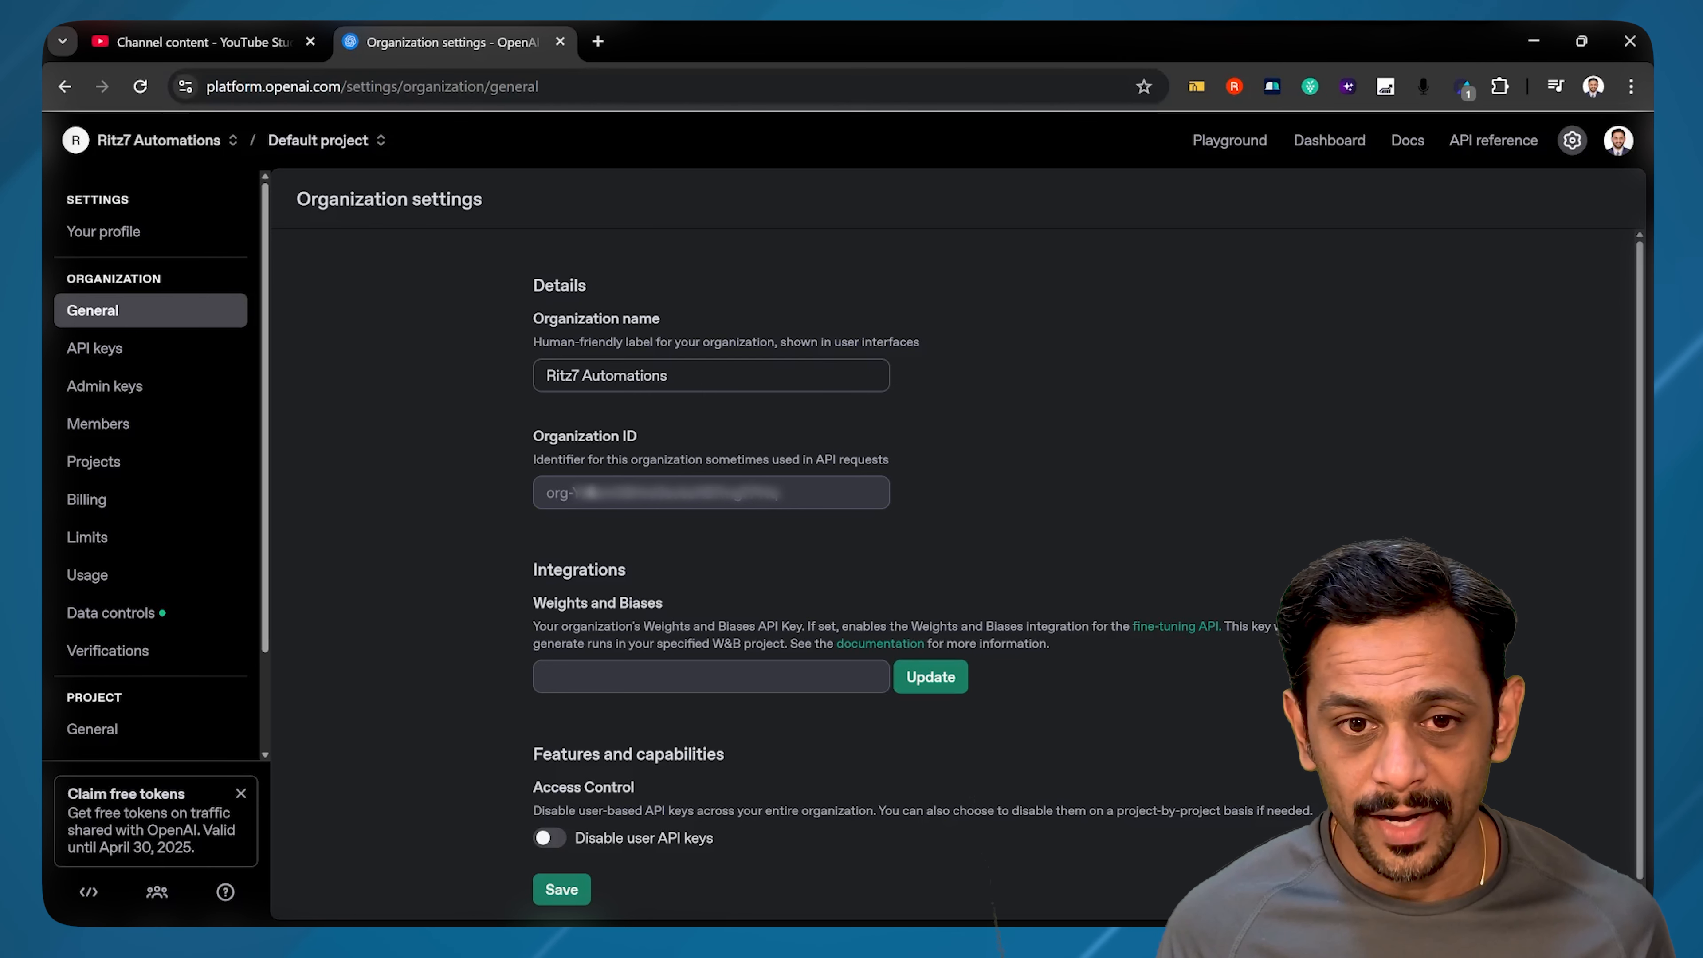
double_click(670, 492)
Step: Paste the OpenAI Organization ID into the Make connection's Organization ID field
triple_click(670, 492)
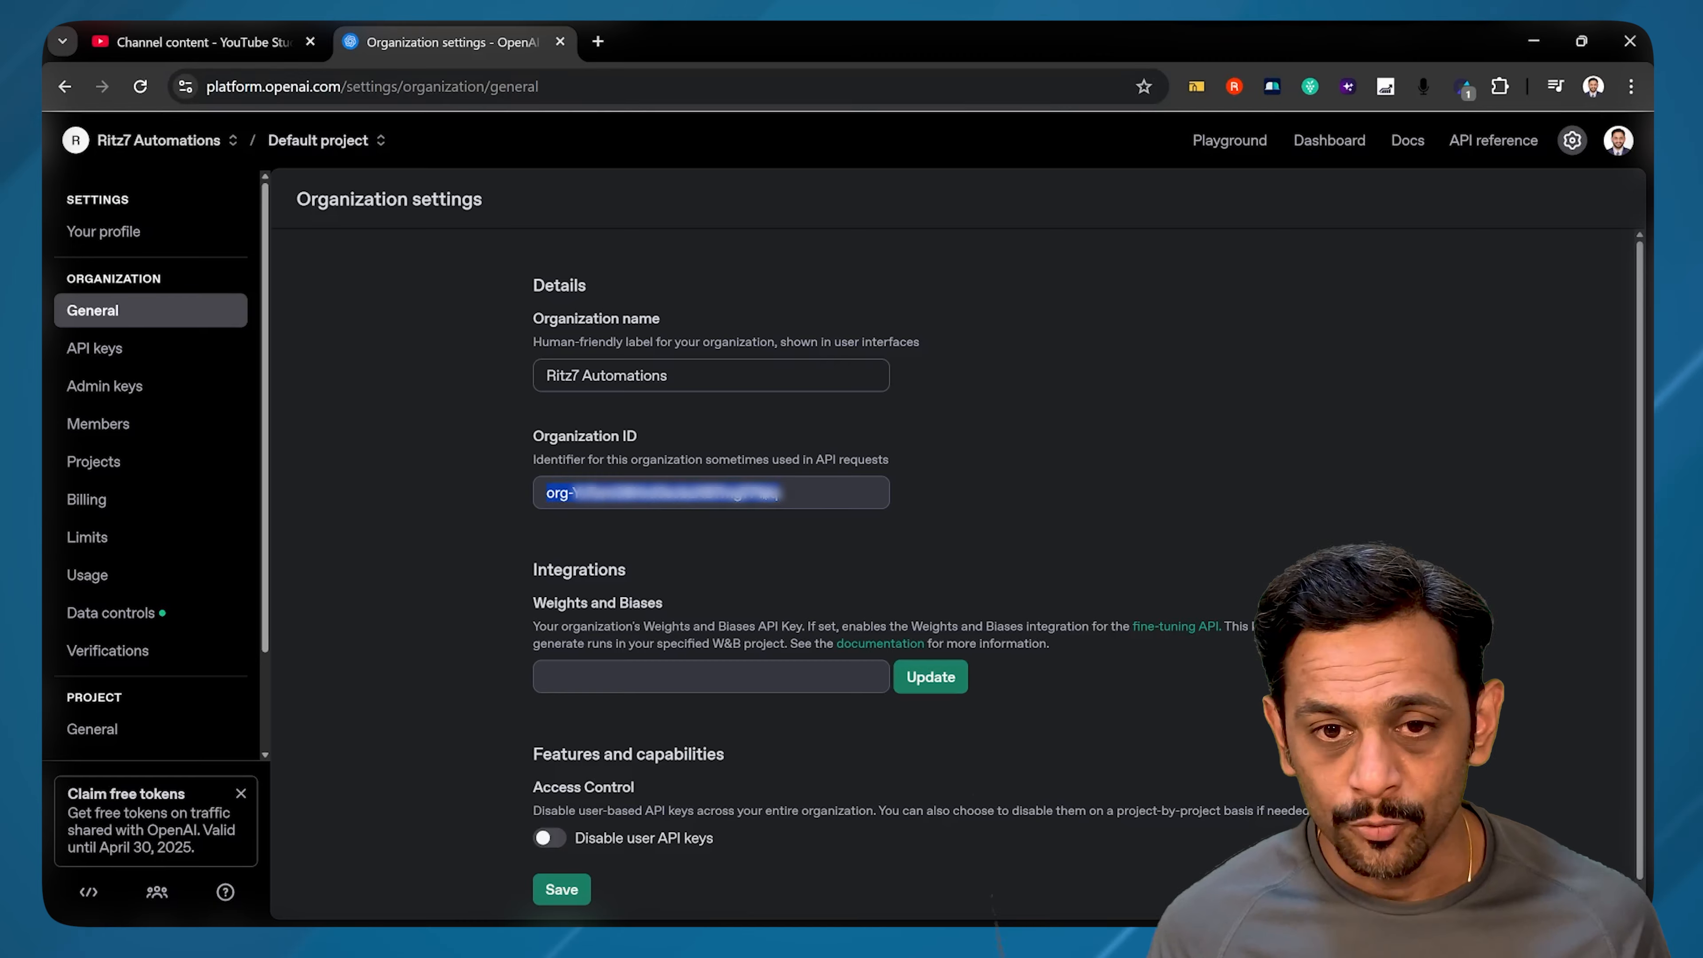
key(alt+Tab)
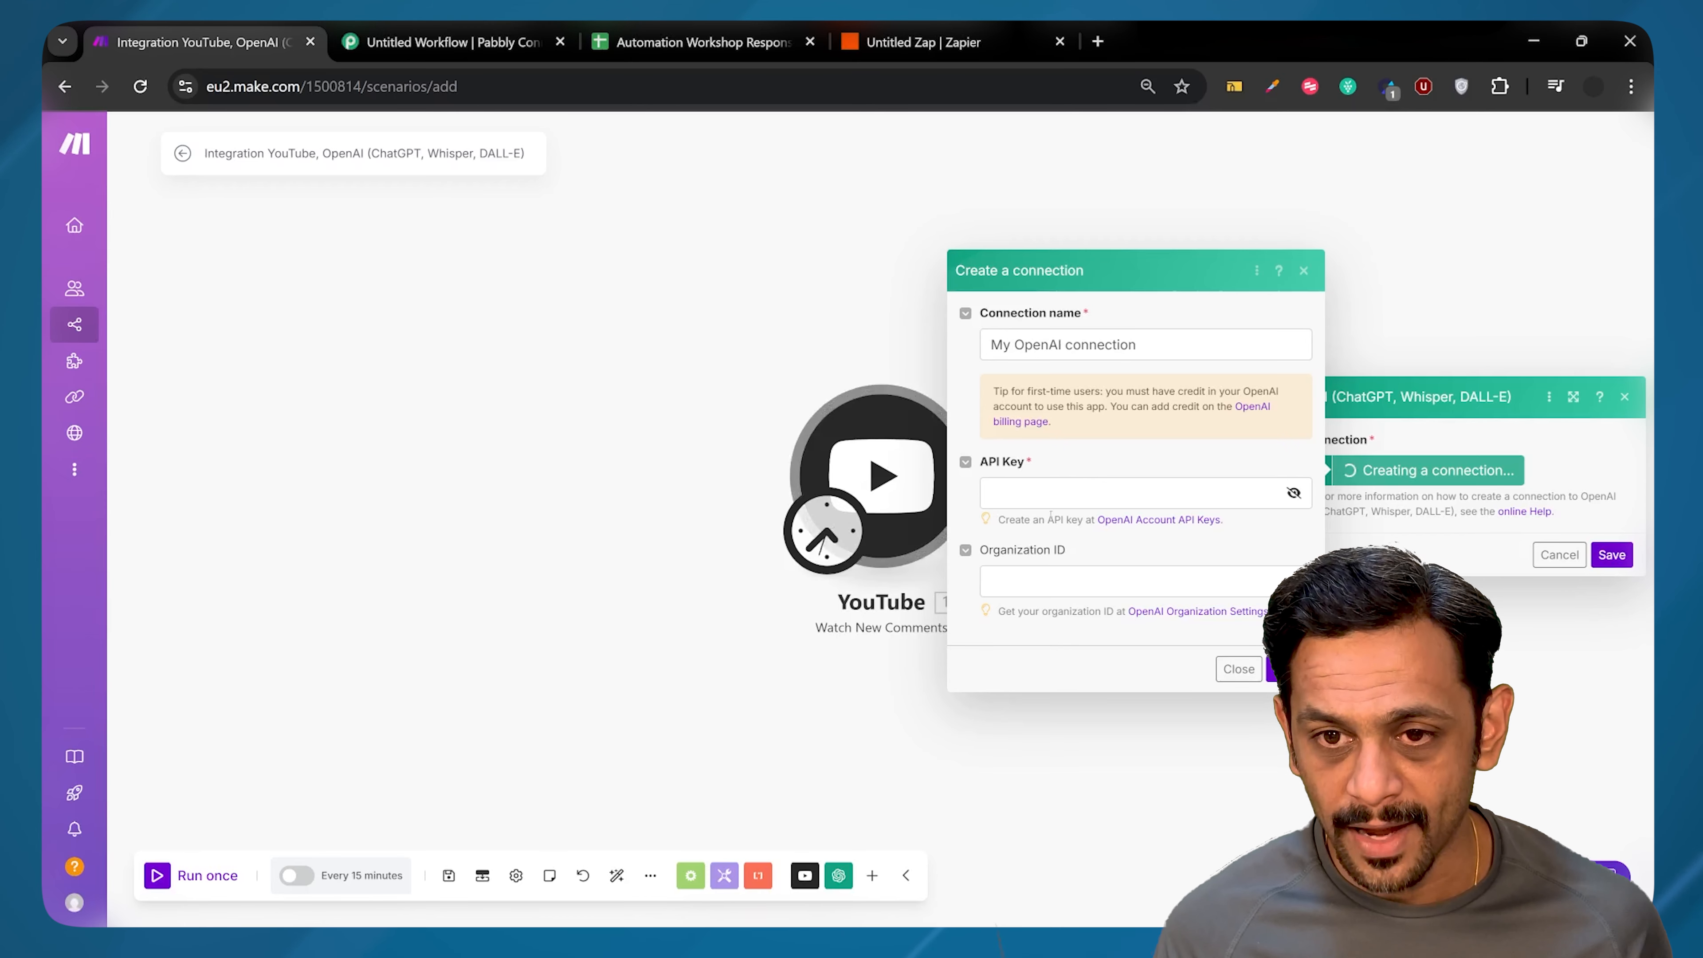
click(1040, 574)
text(org-YvTxm08Hrd3scbzXB7mgTPHq)
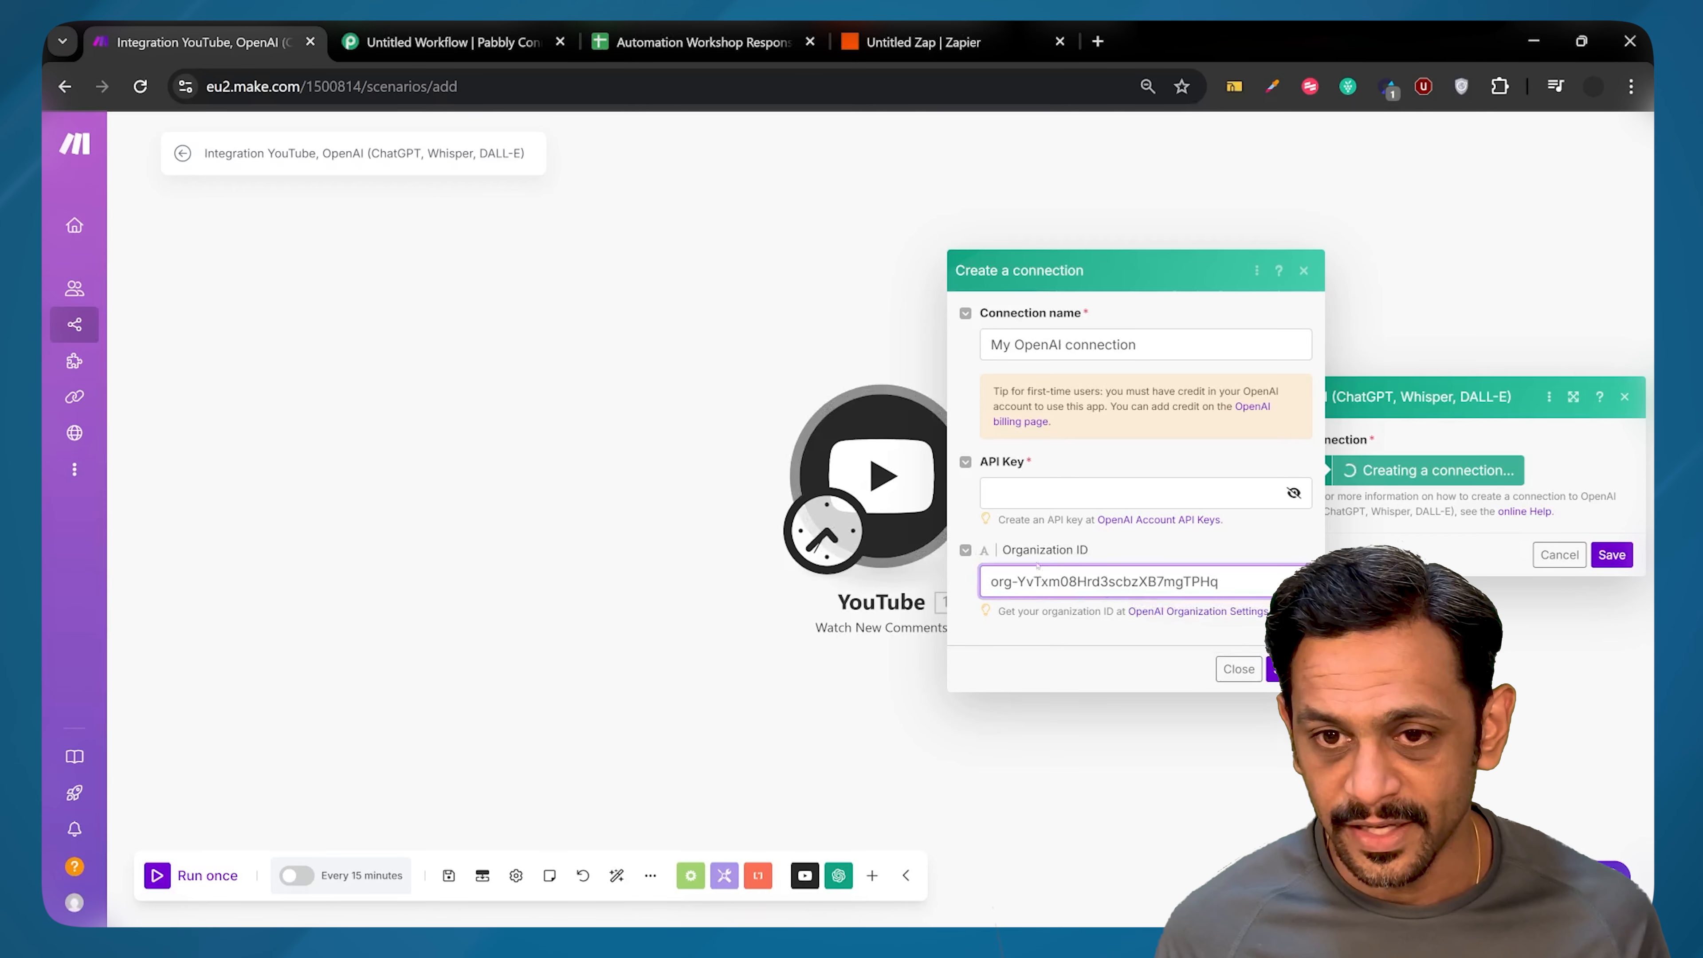
click(1038, 498)
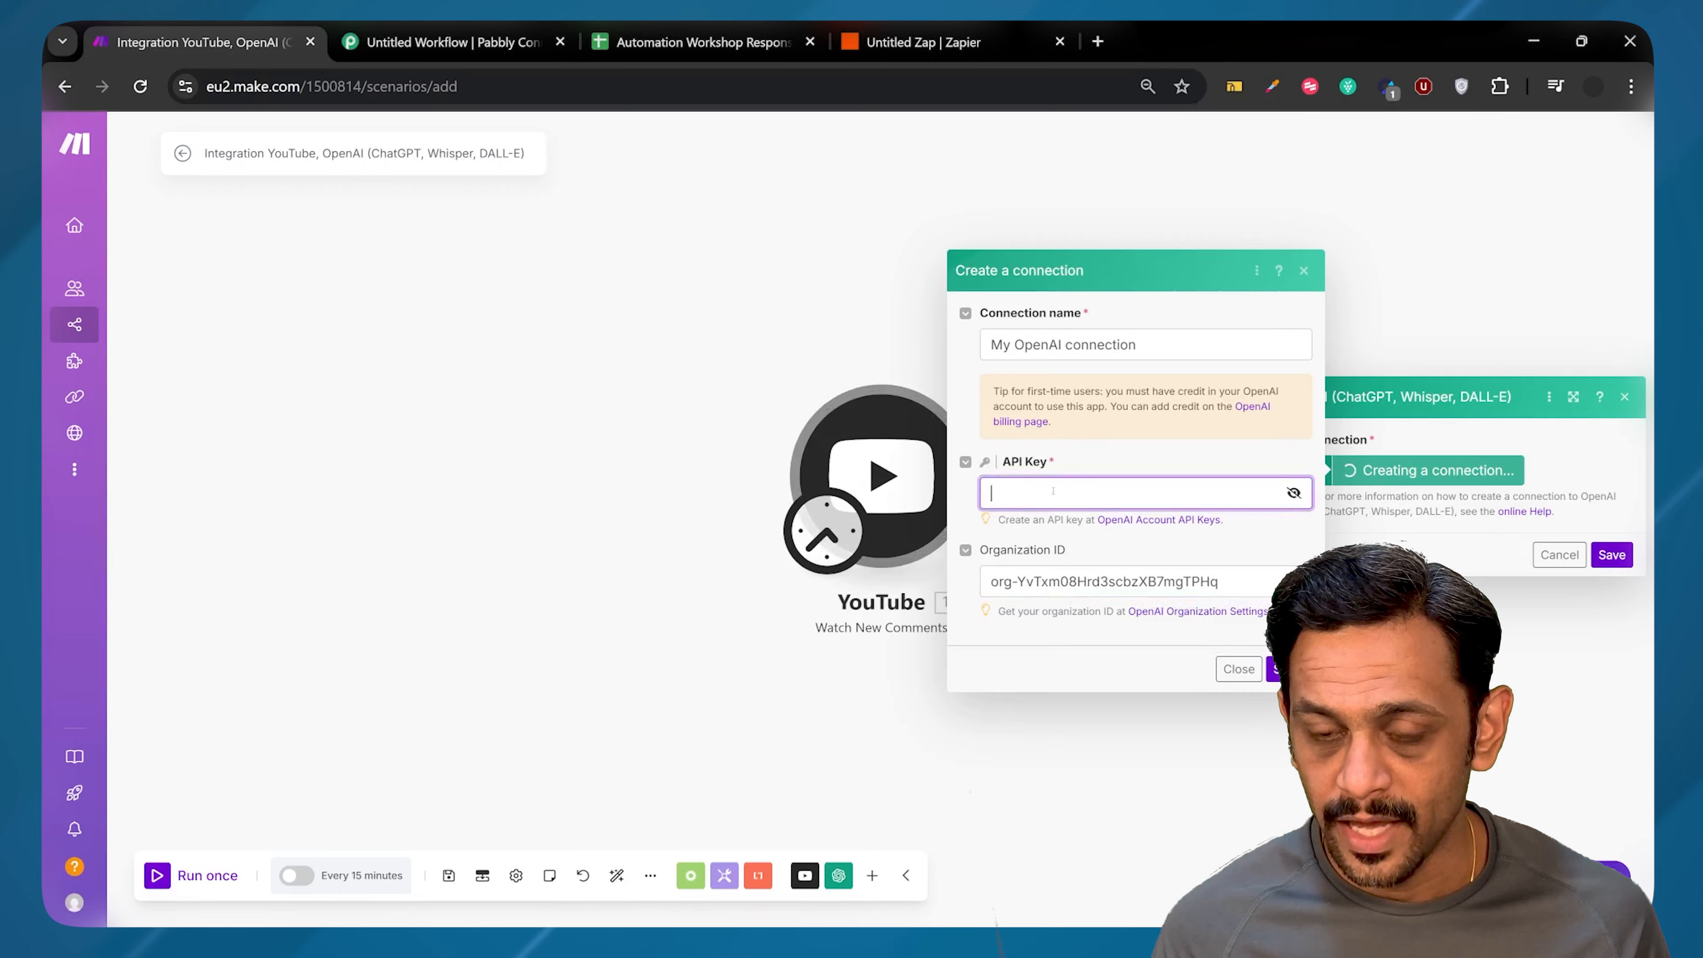
key(alt+Tab)
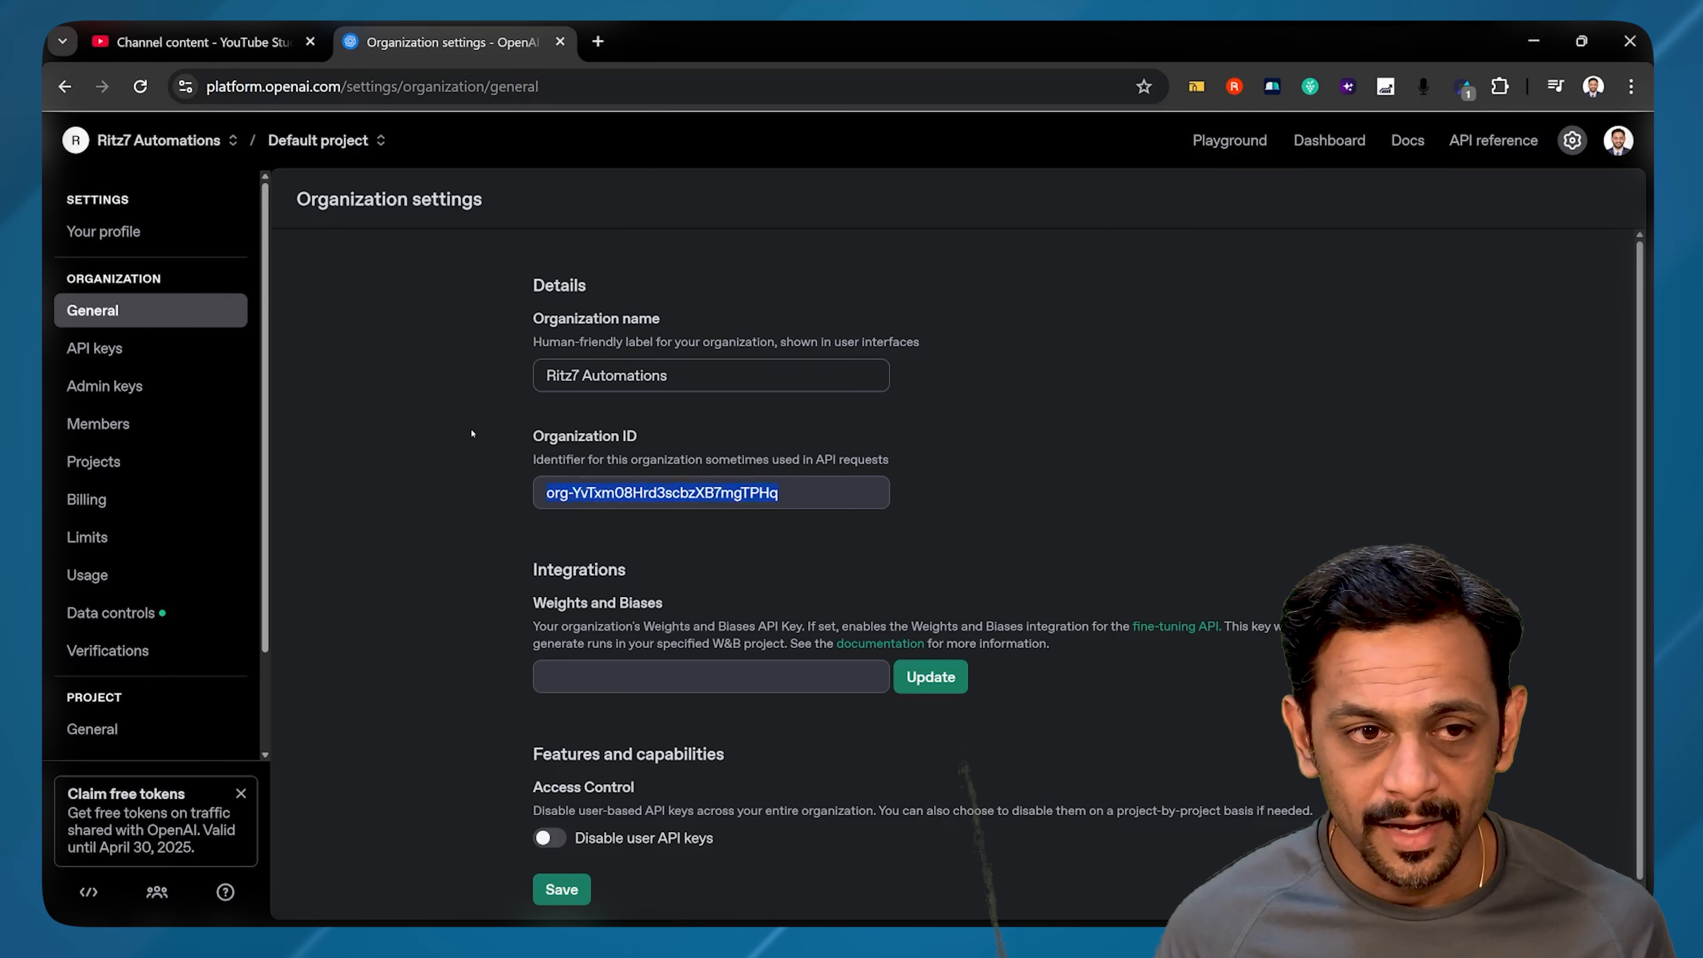
Step: Create secret key 'ABCD Automation' for the Default project and paste it into the connection
click(105, 348)
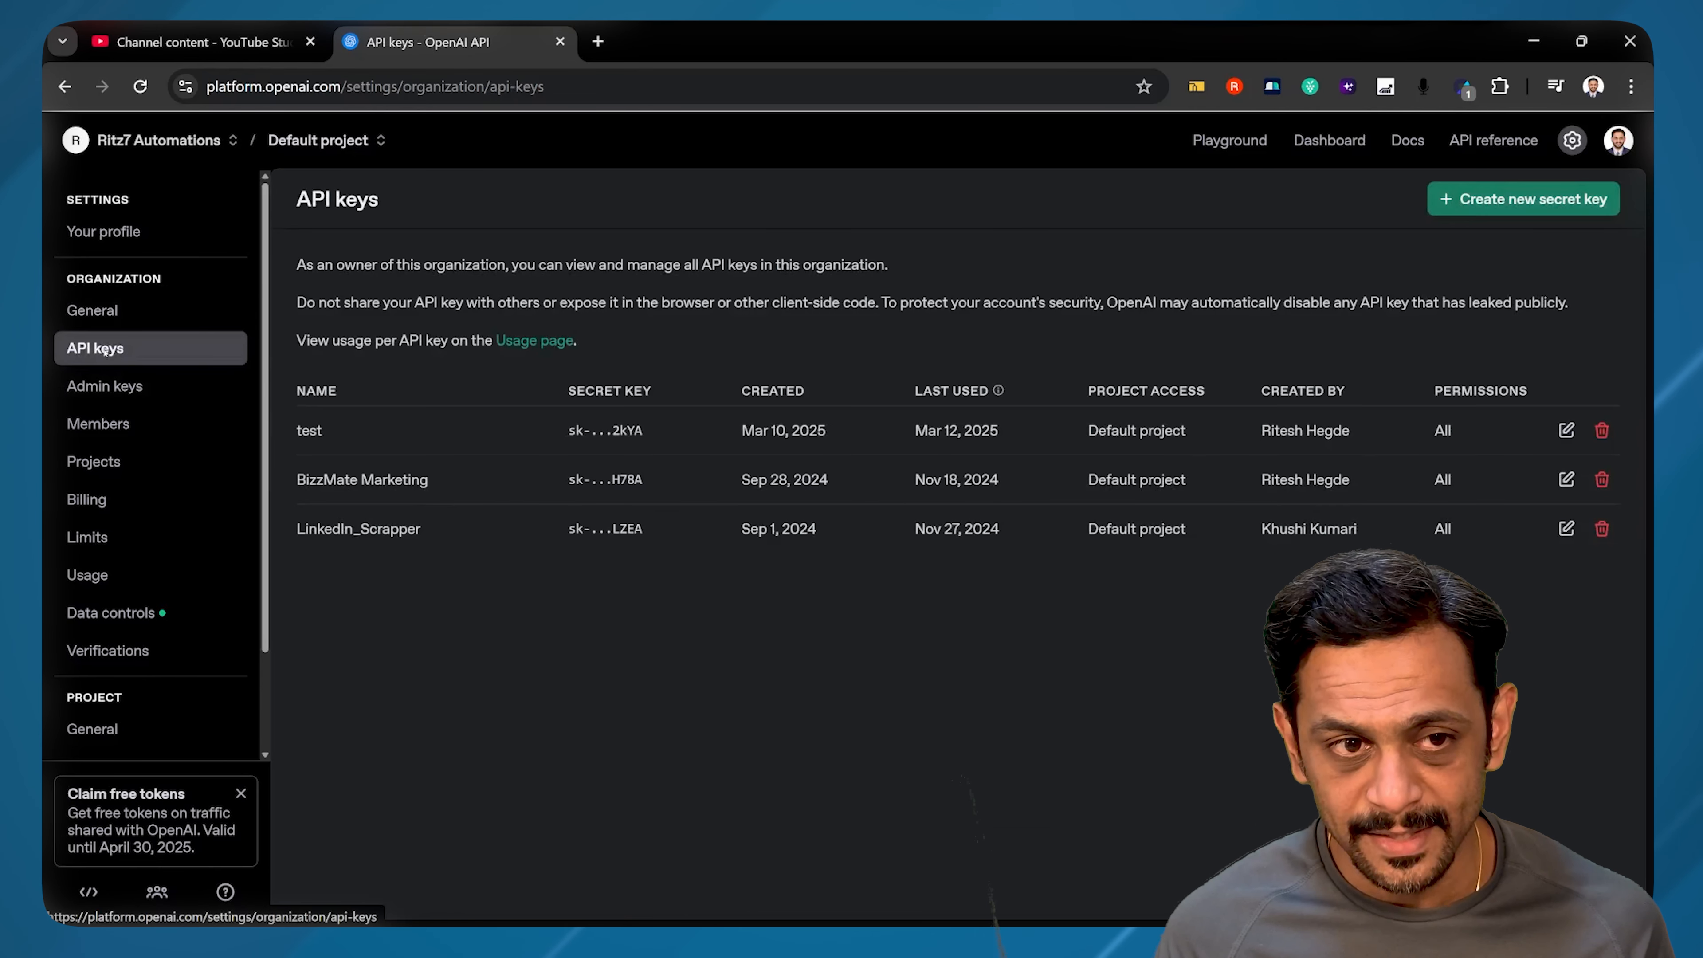
click(1523, 198)
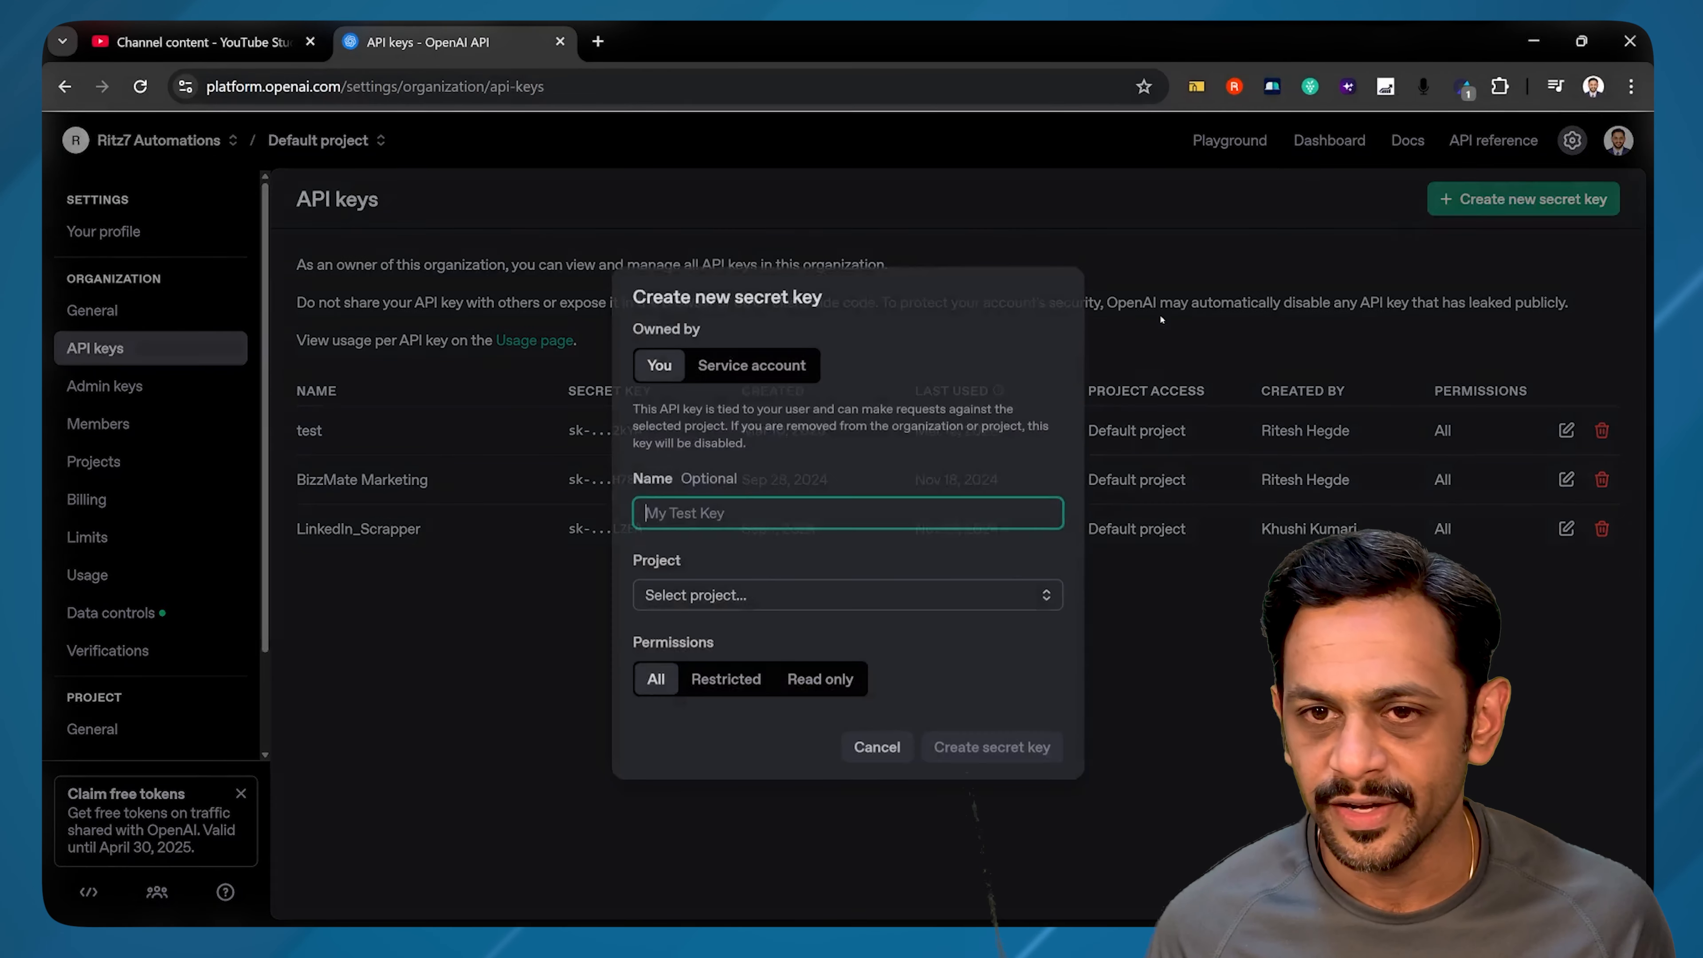
text(AB)
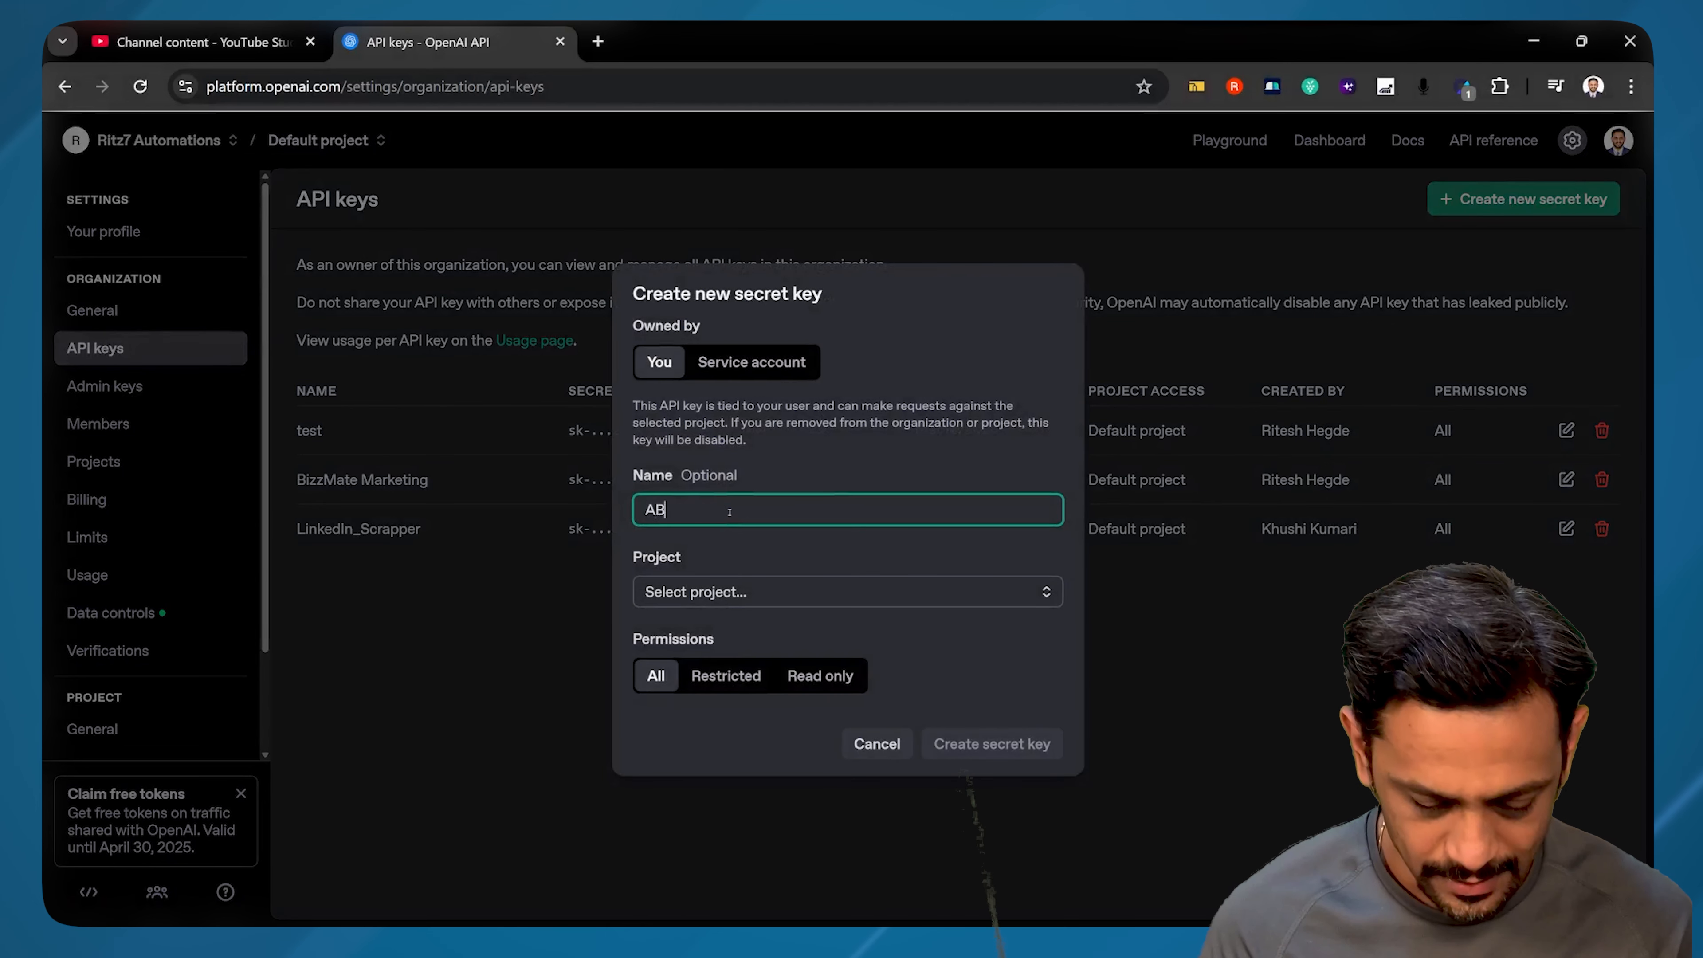
text(CD Automat)
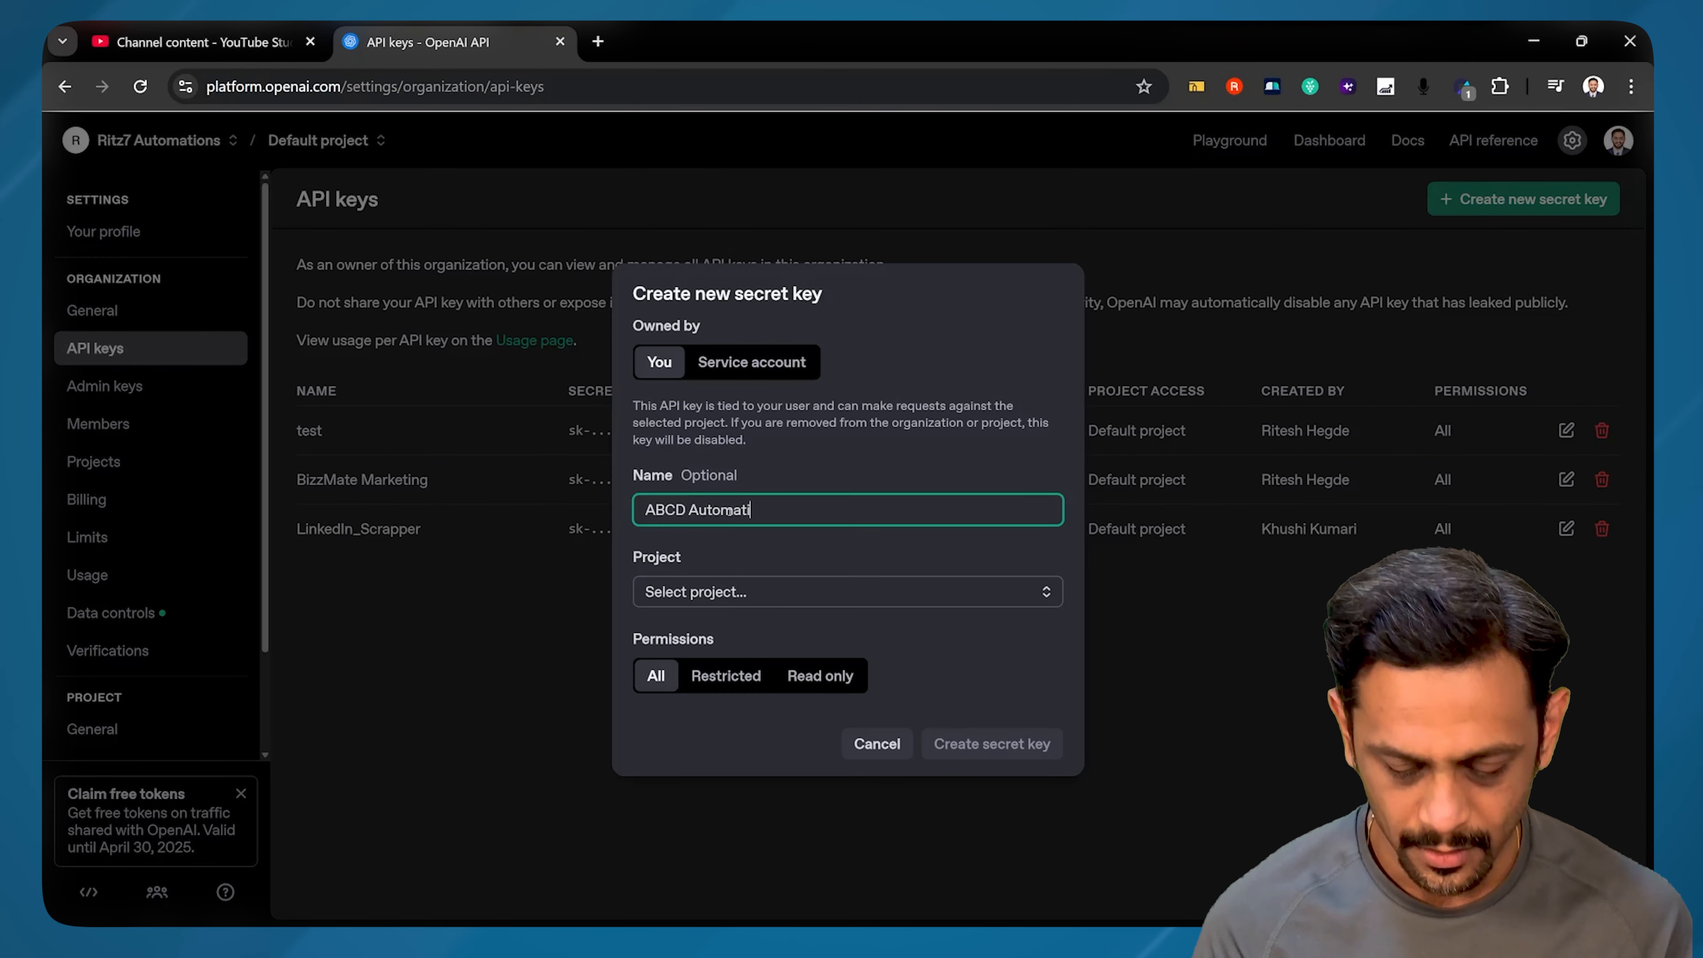
text(ion)
click(734, 594)
click(737, 634)
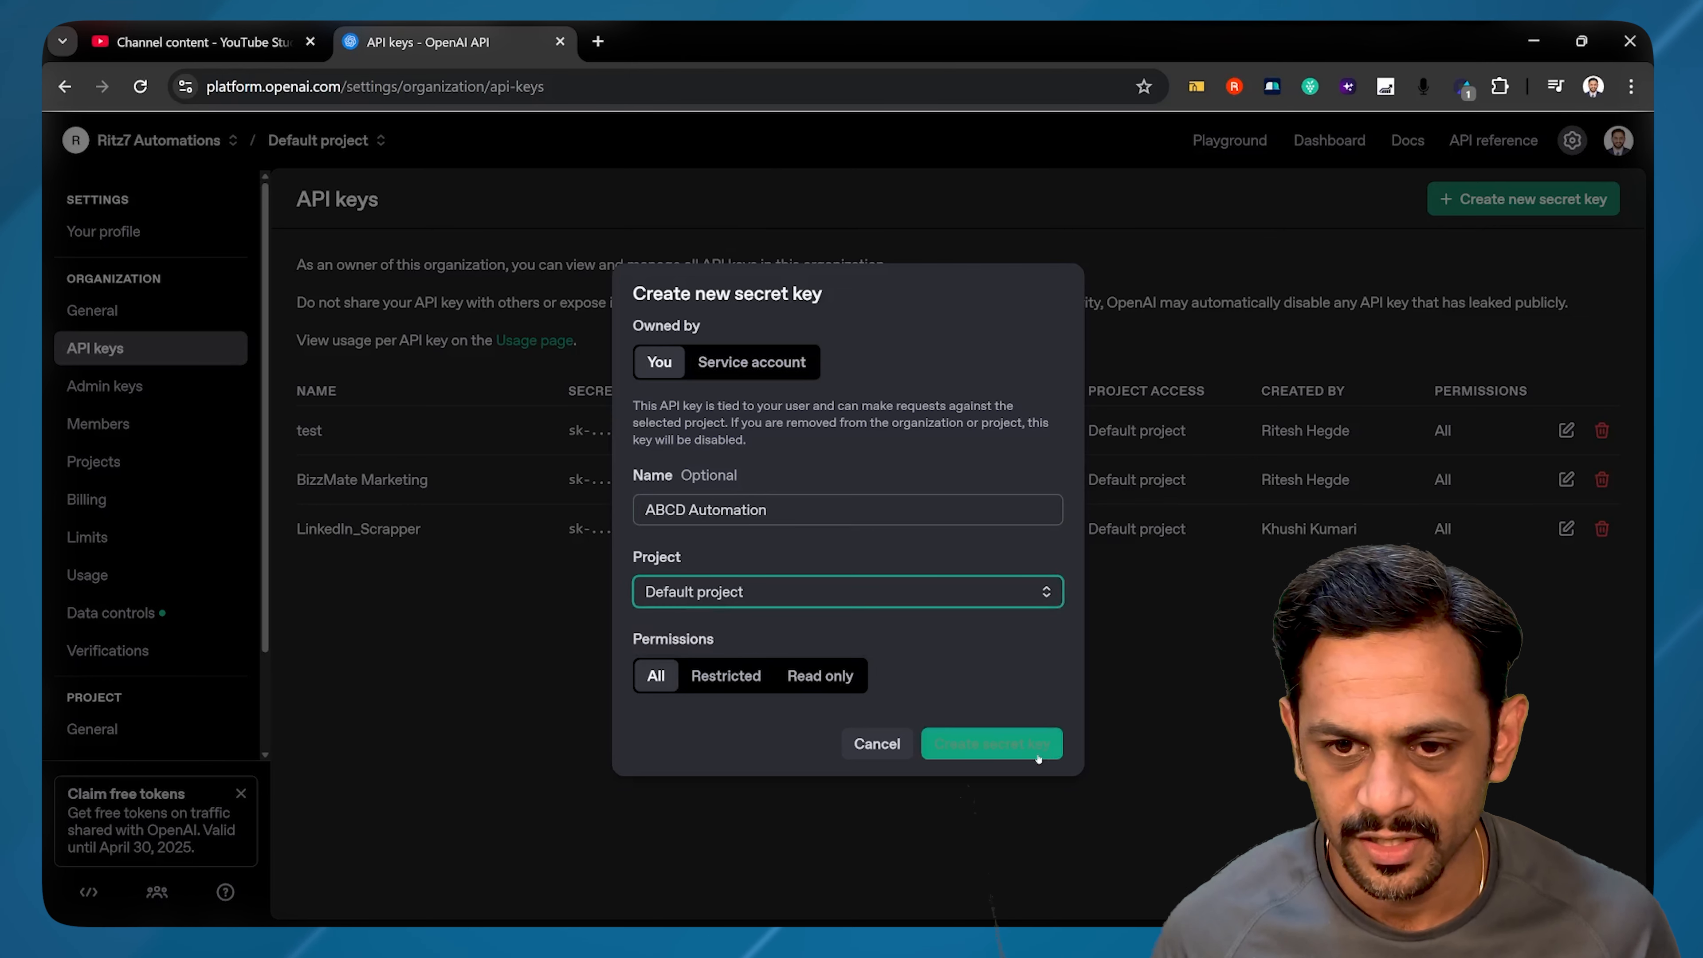
click(992, 745)
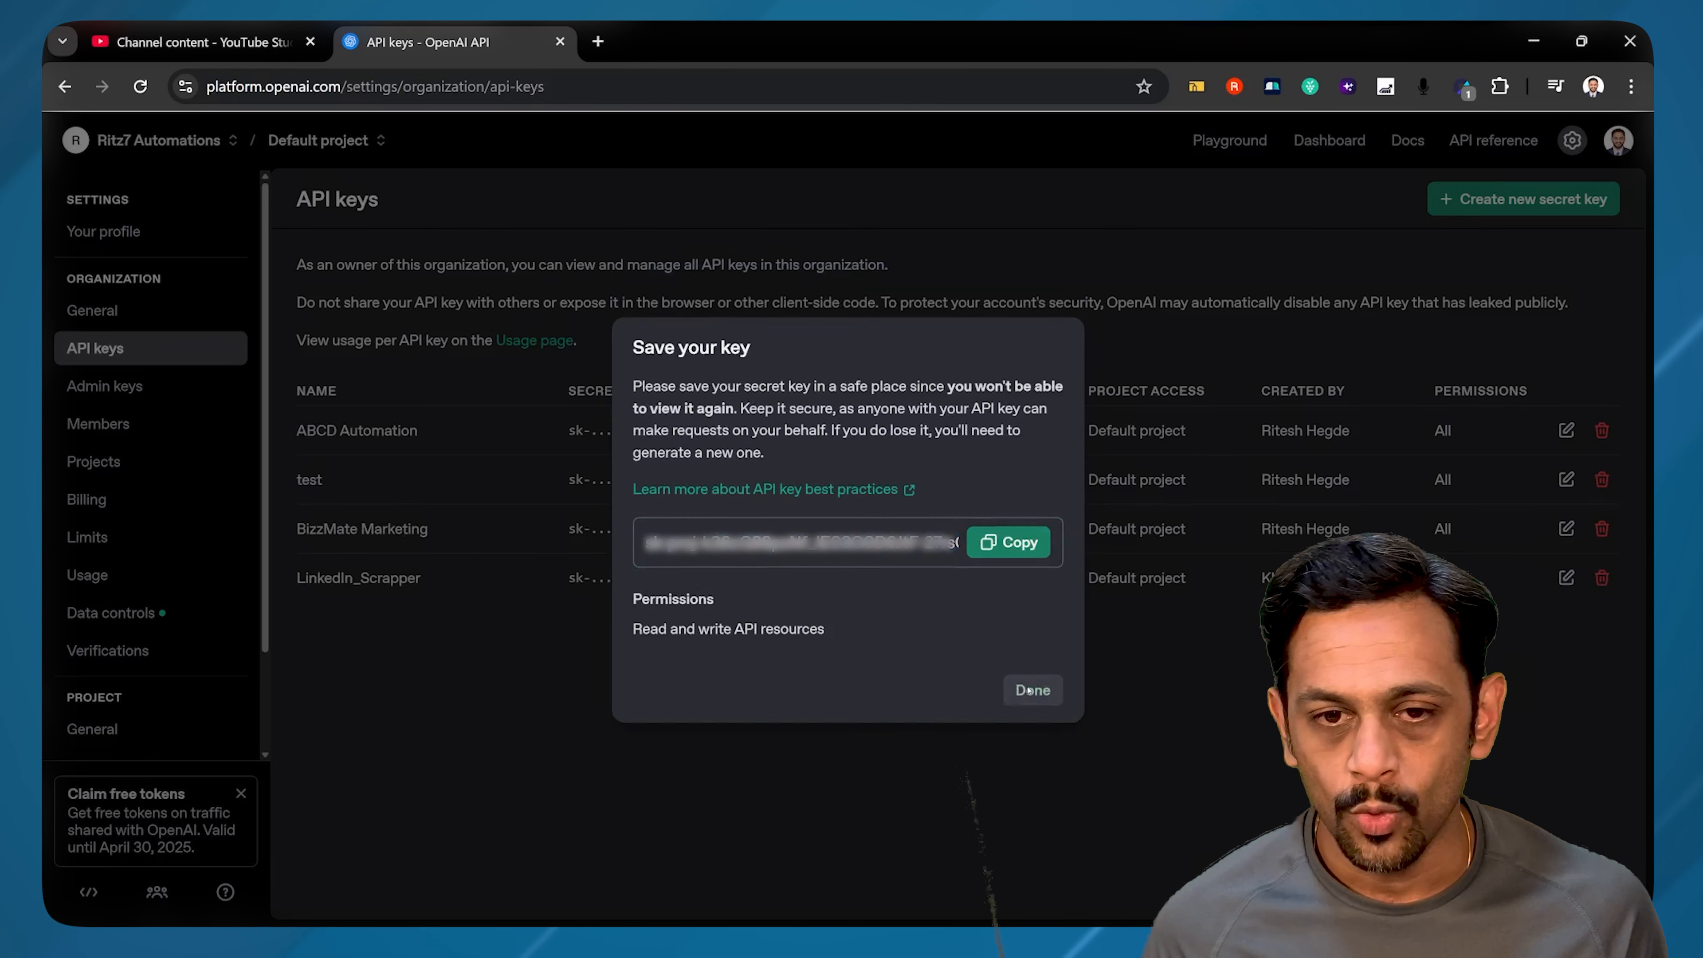
click(1029, 689)
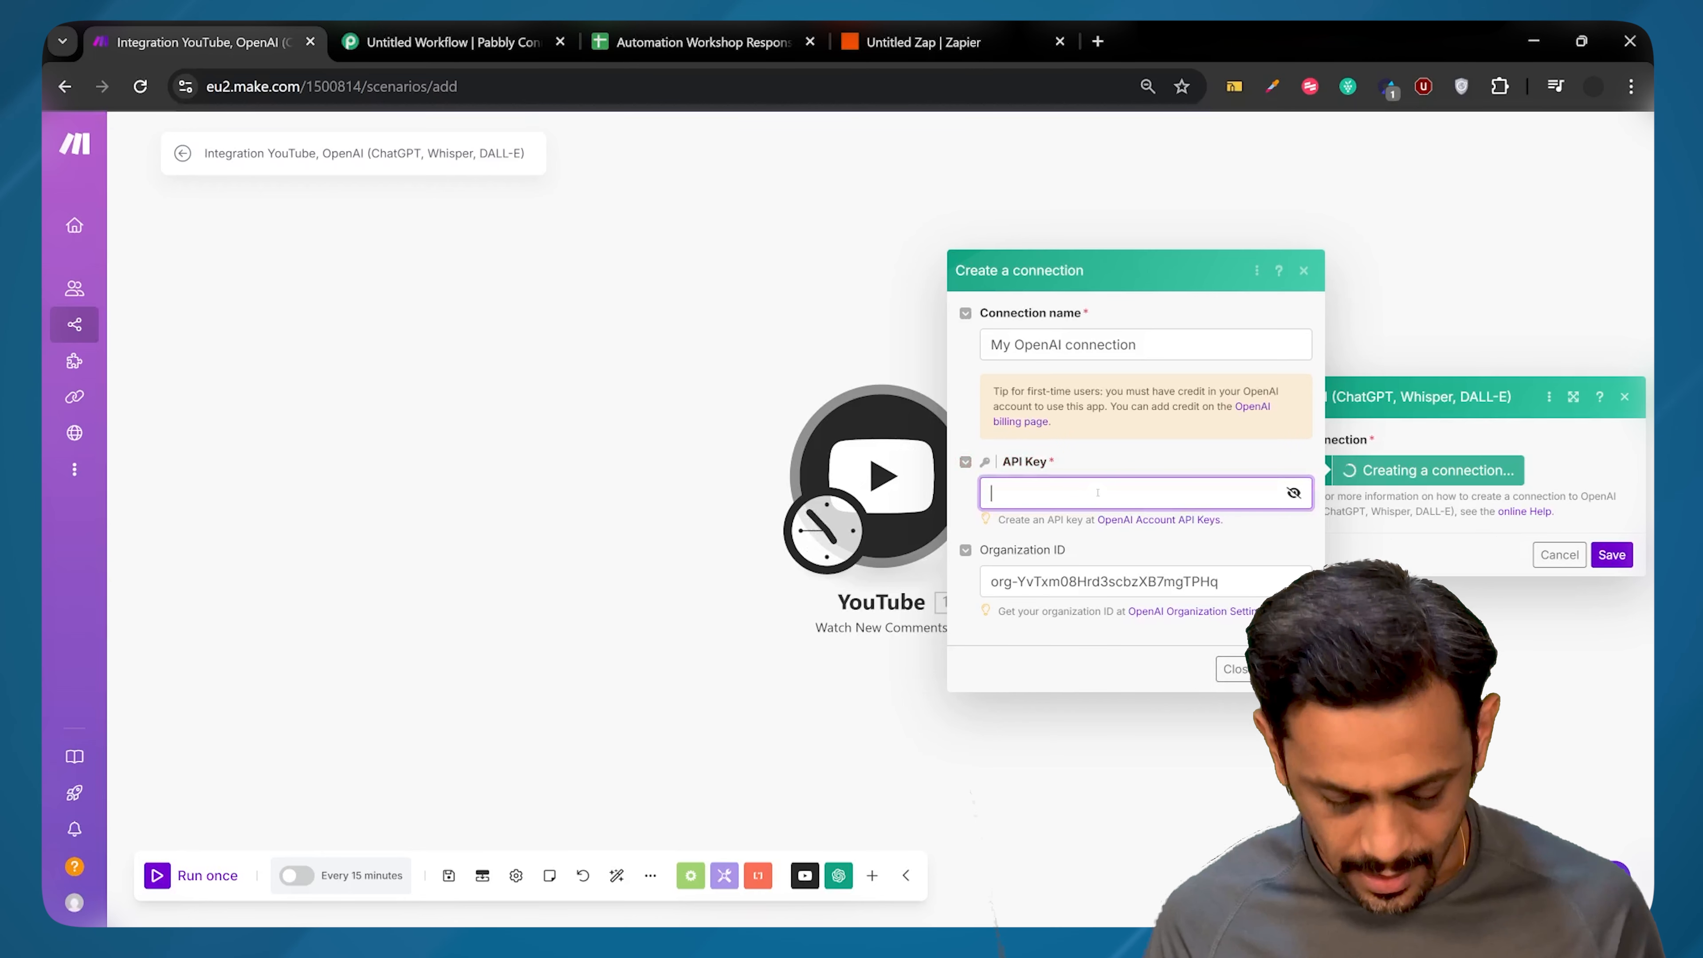
key(ctrl+v)
Step: Save the OpenAI connection and use Create a Chat Completion with the gpt-4.5-preview model
click(1288, 668)
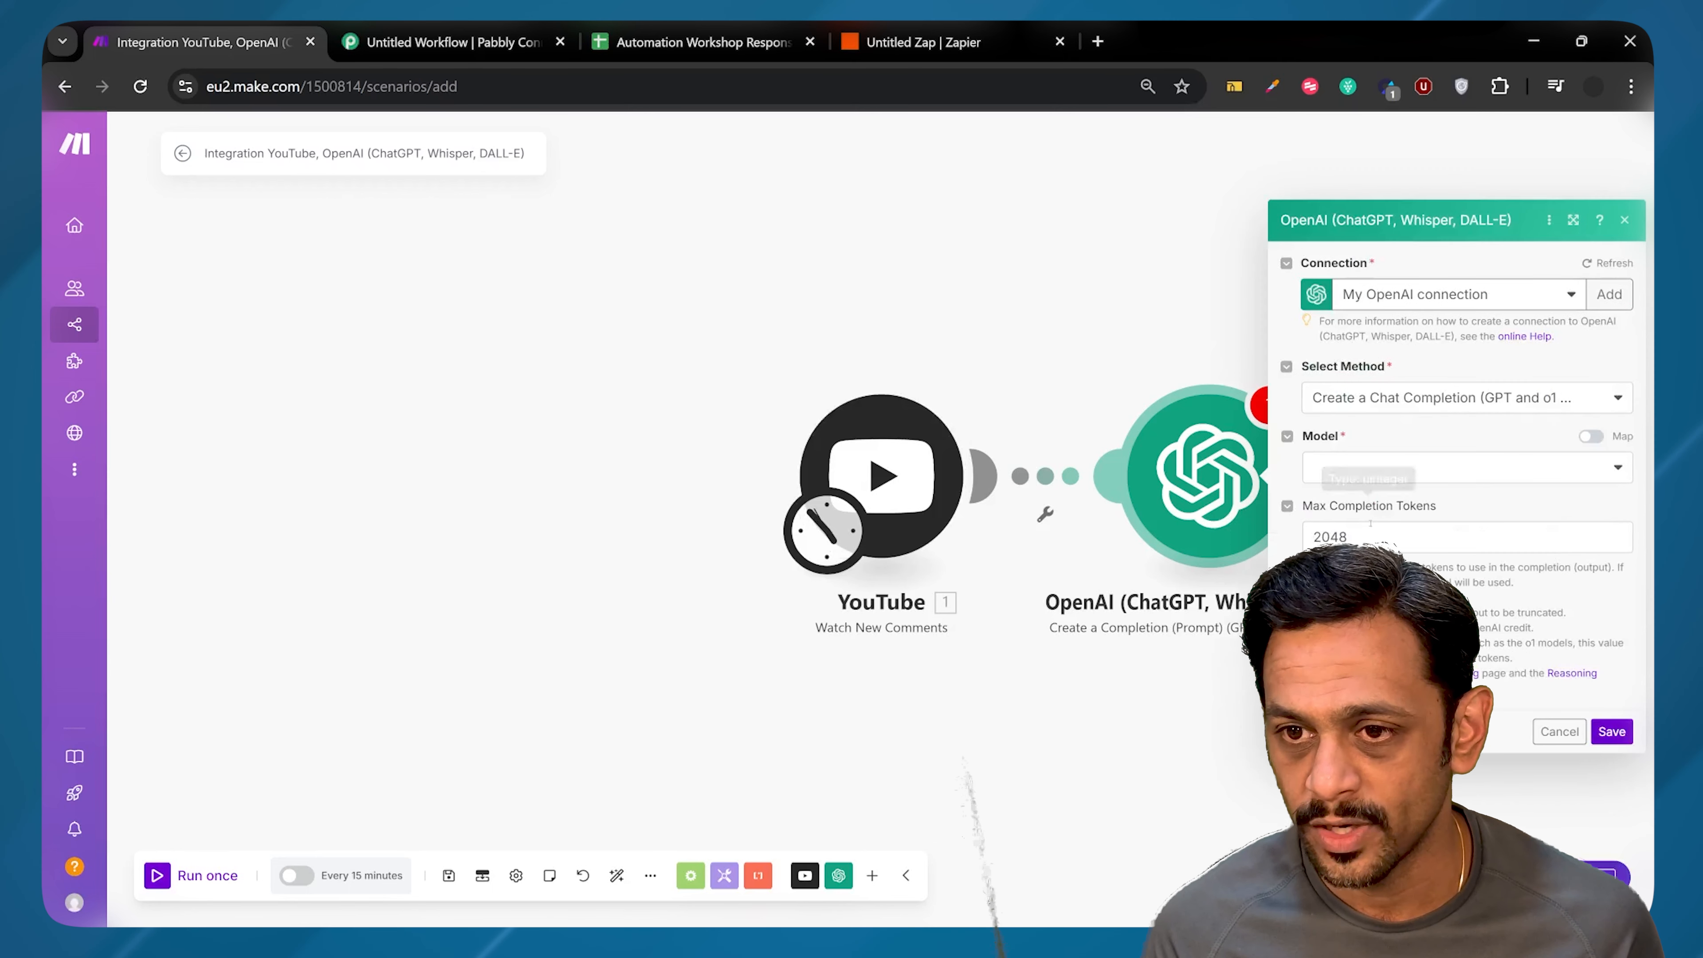
click(1385, 401)
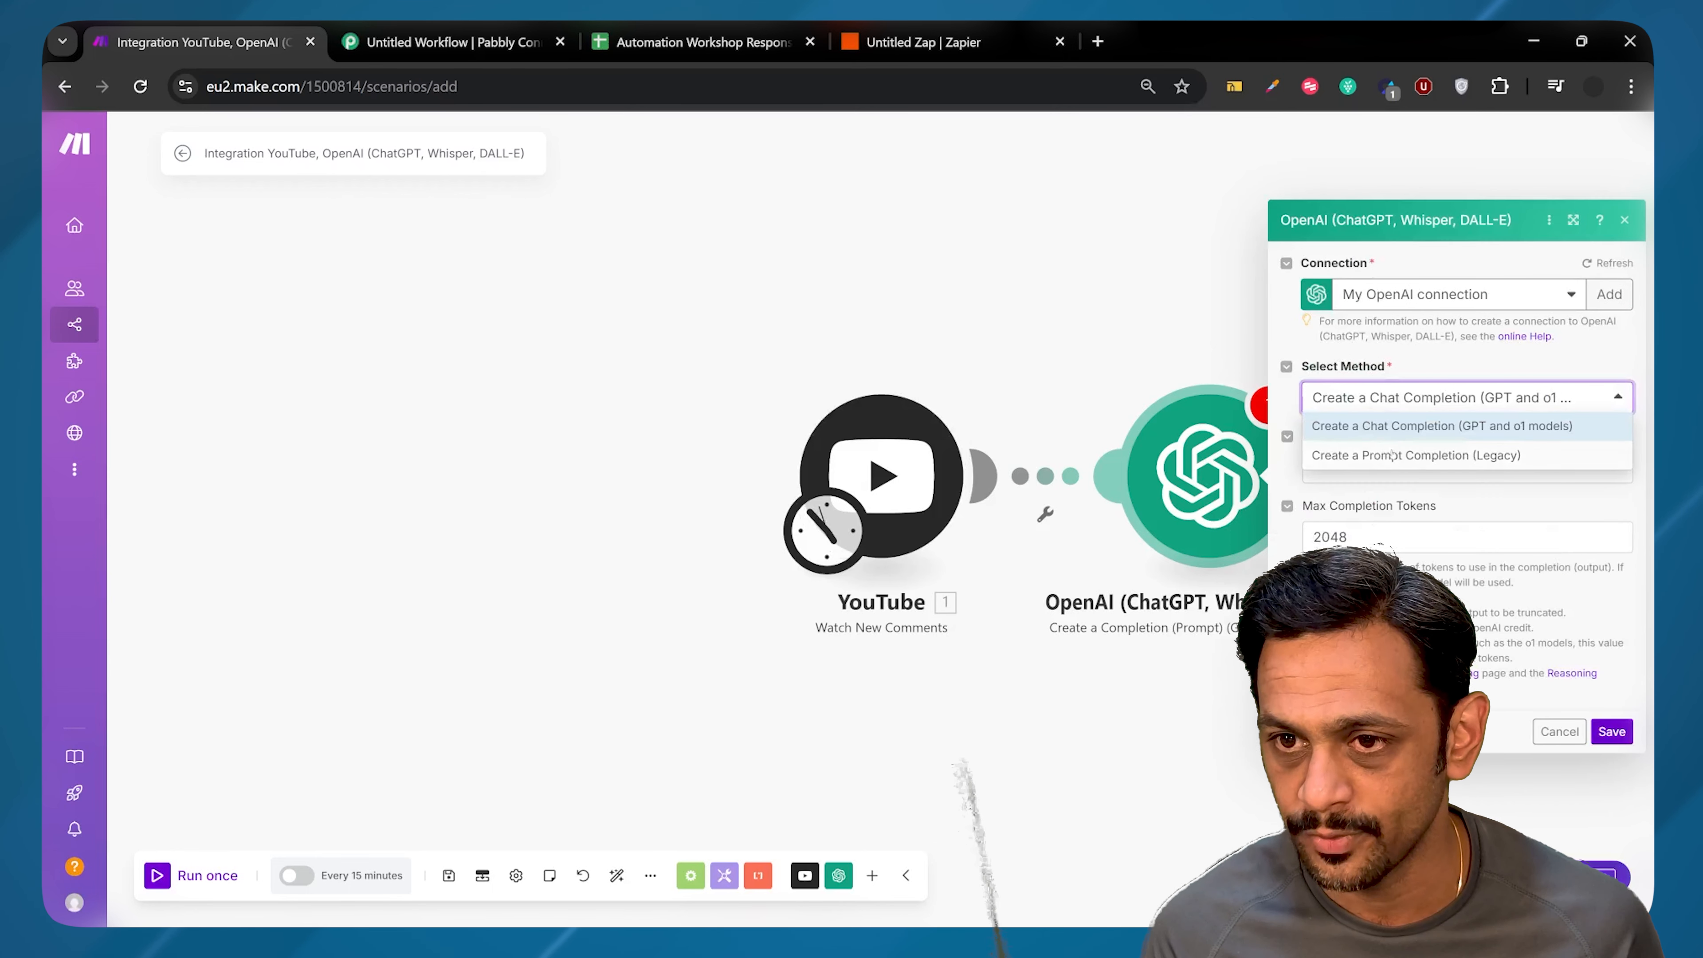
click(1391, 428)
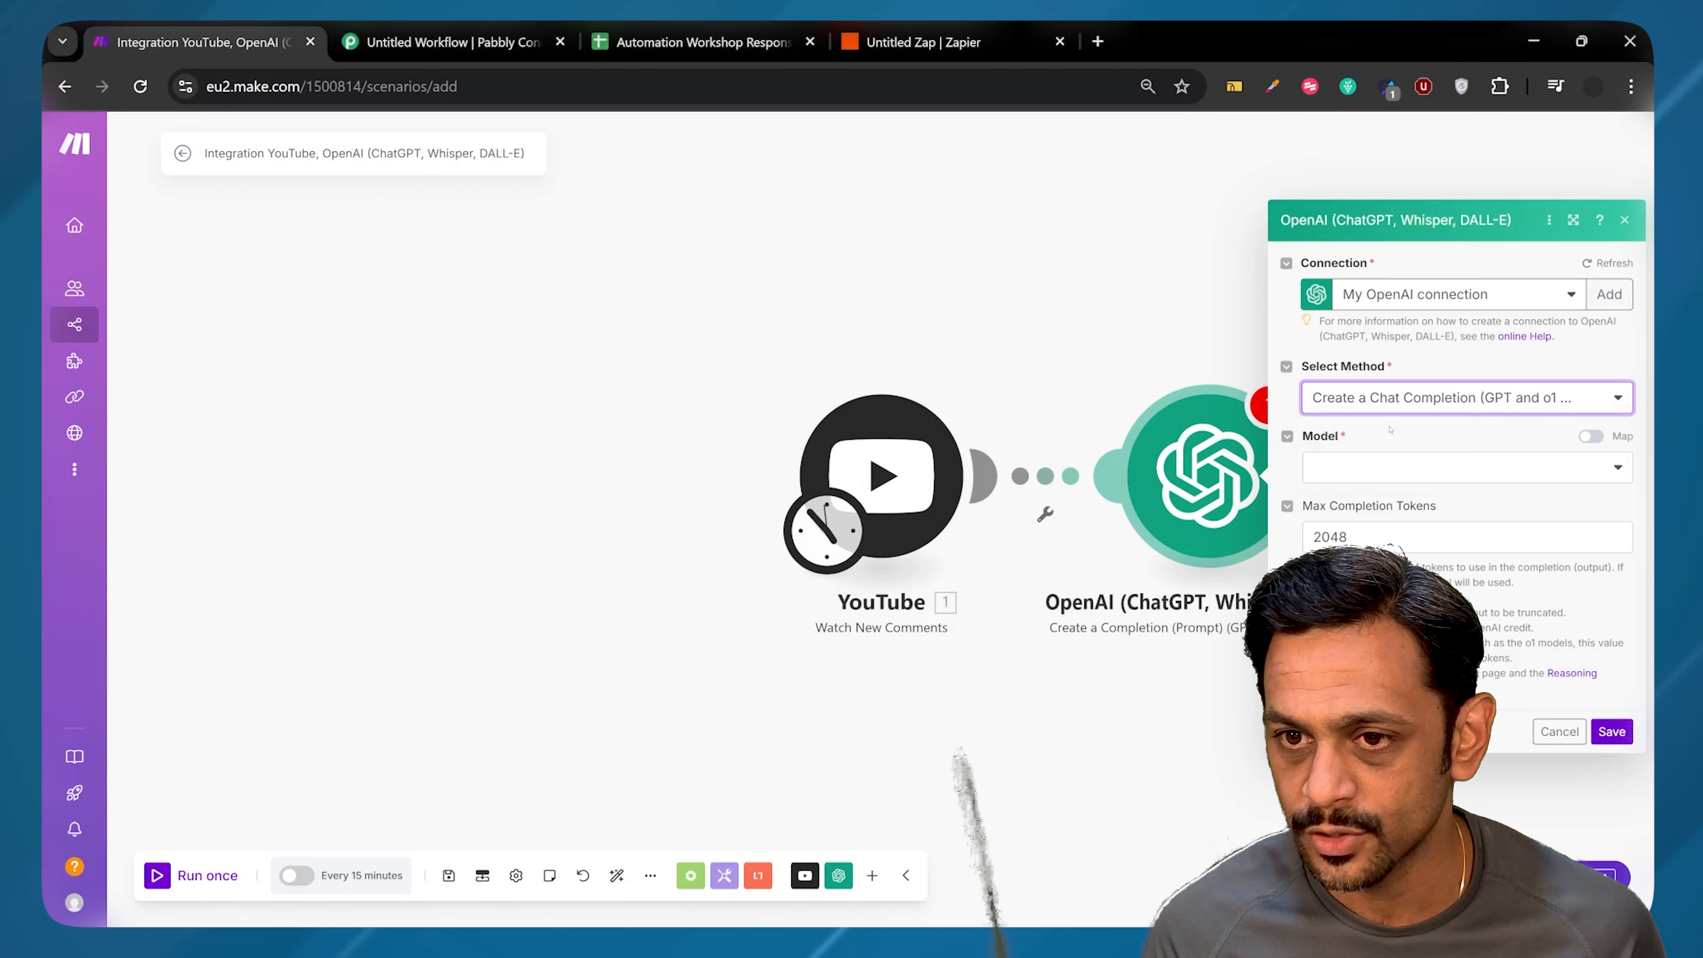
click(1393, 467)
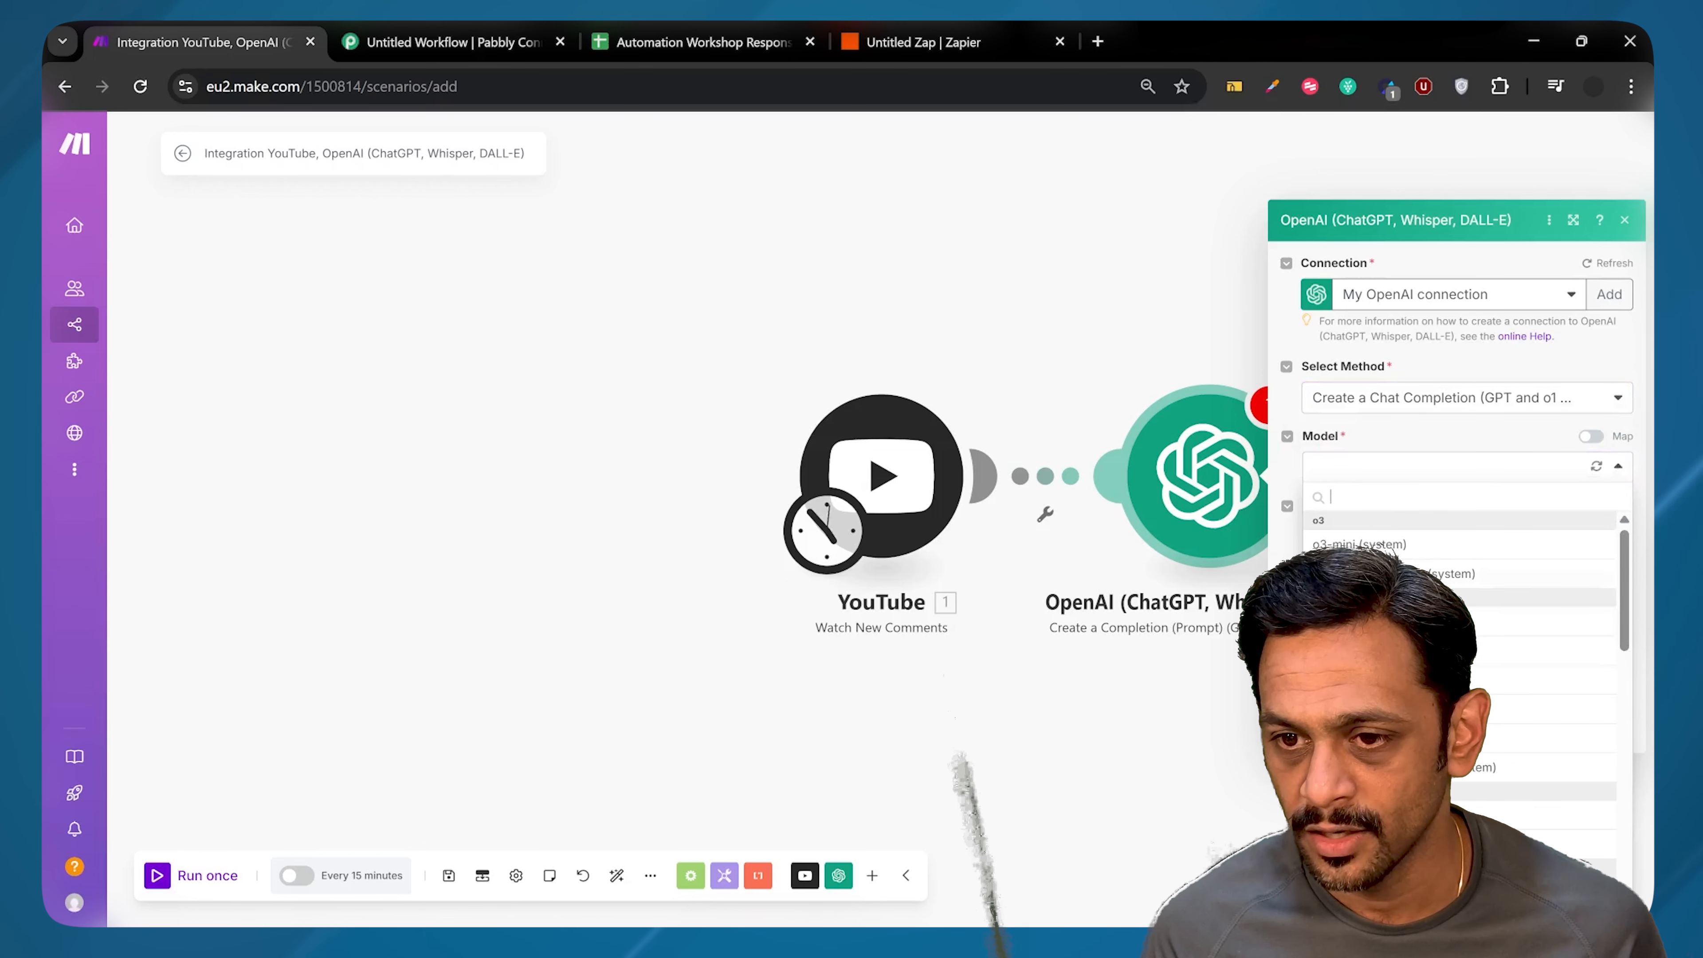
click(1374, 572)
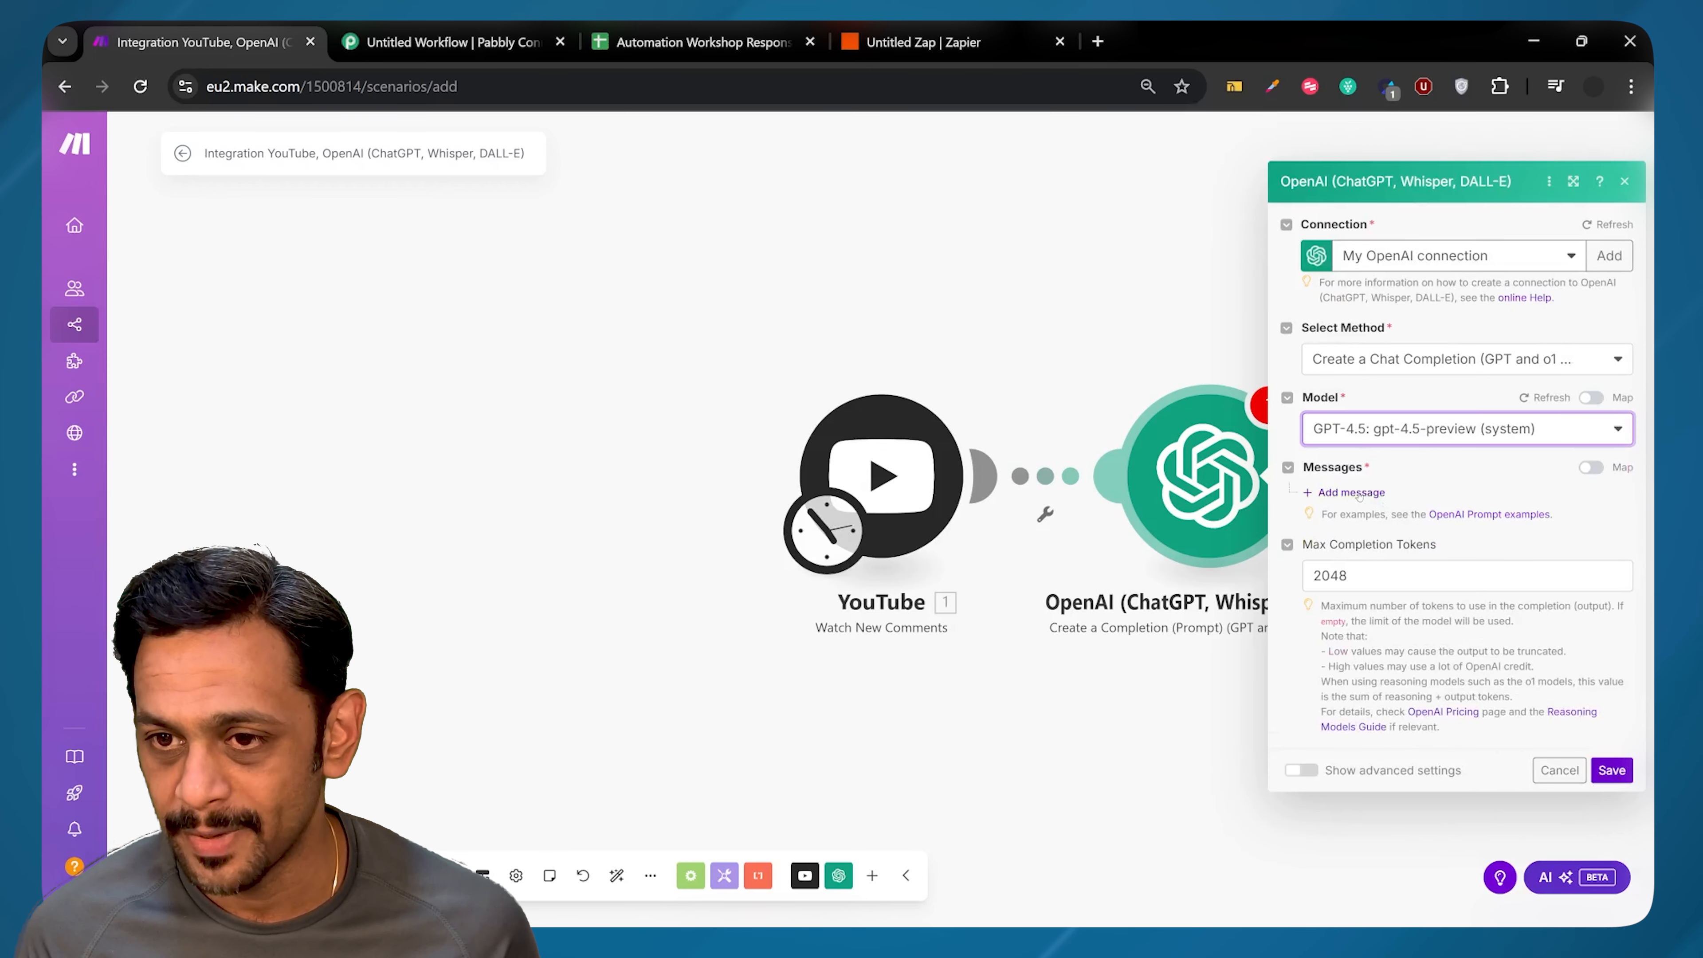
click(1351, 492)
Step: Give Message 1 the Developer / System role and paste the expert YouTube social media manager prompt
click(1394, 508)
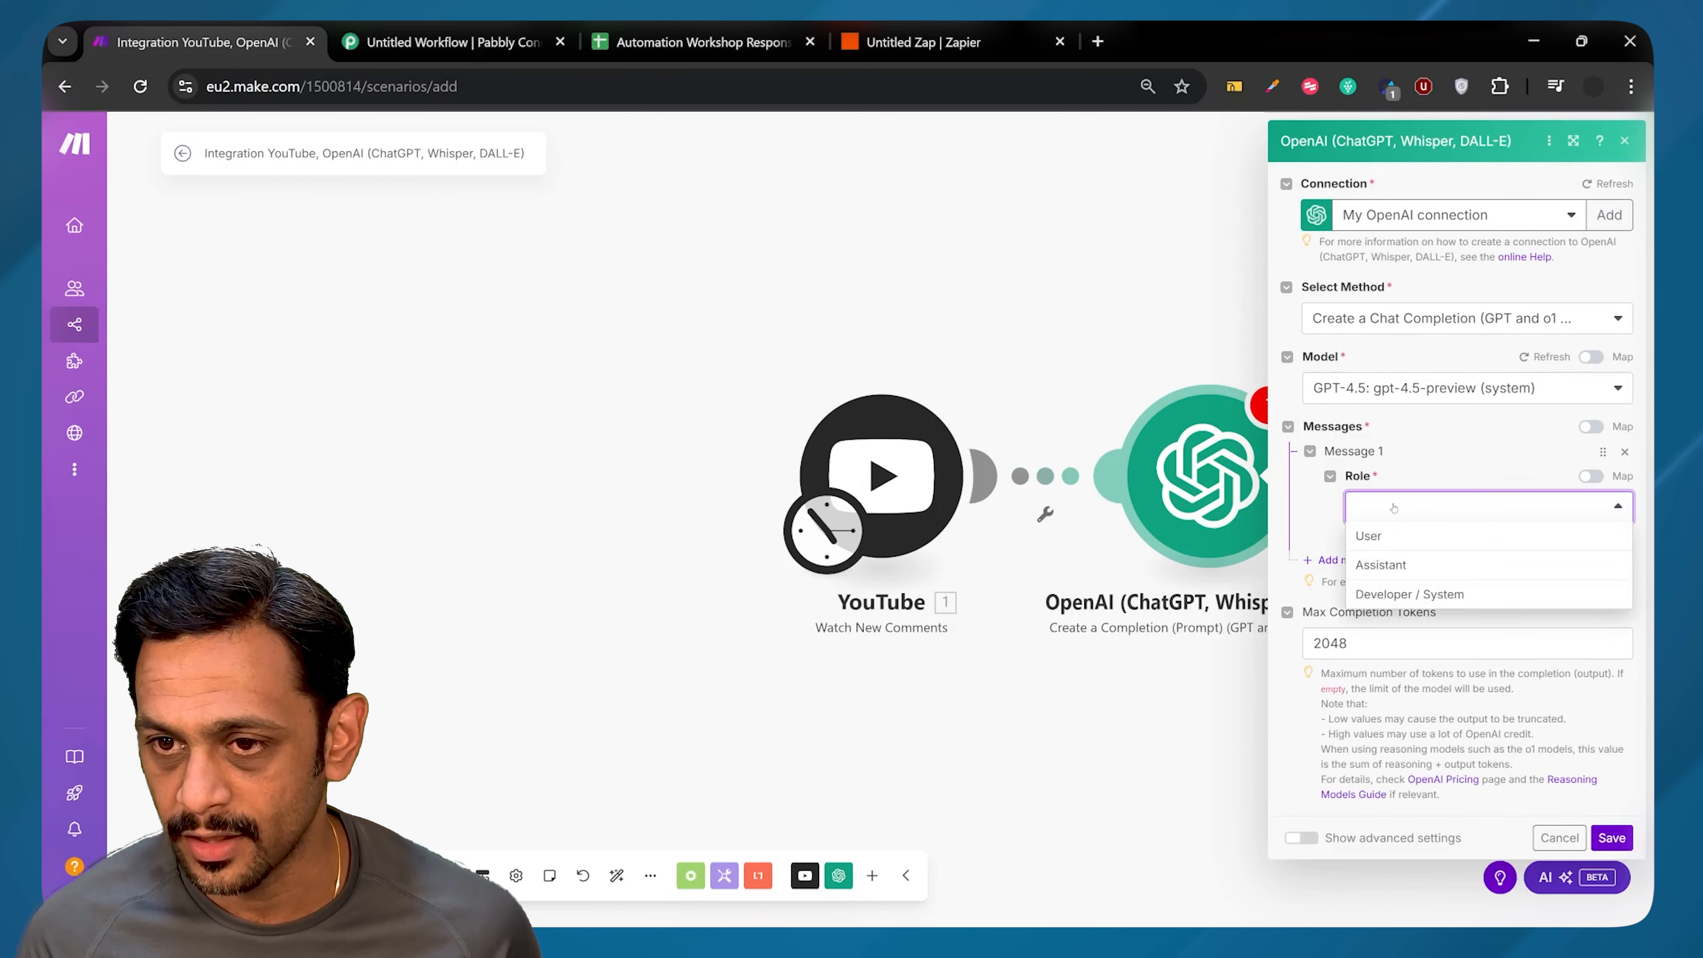
click(1394, 594)
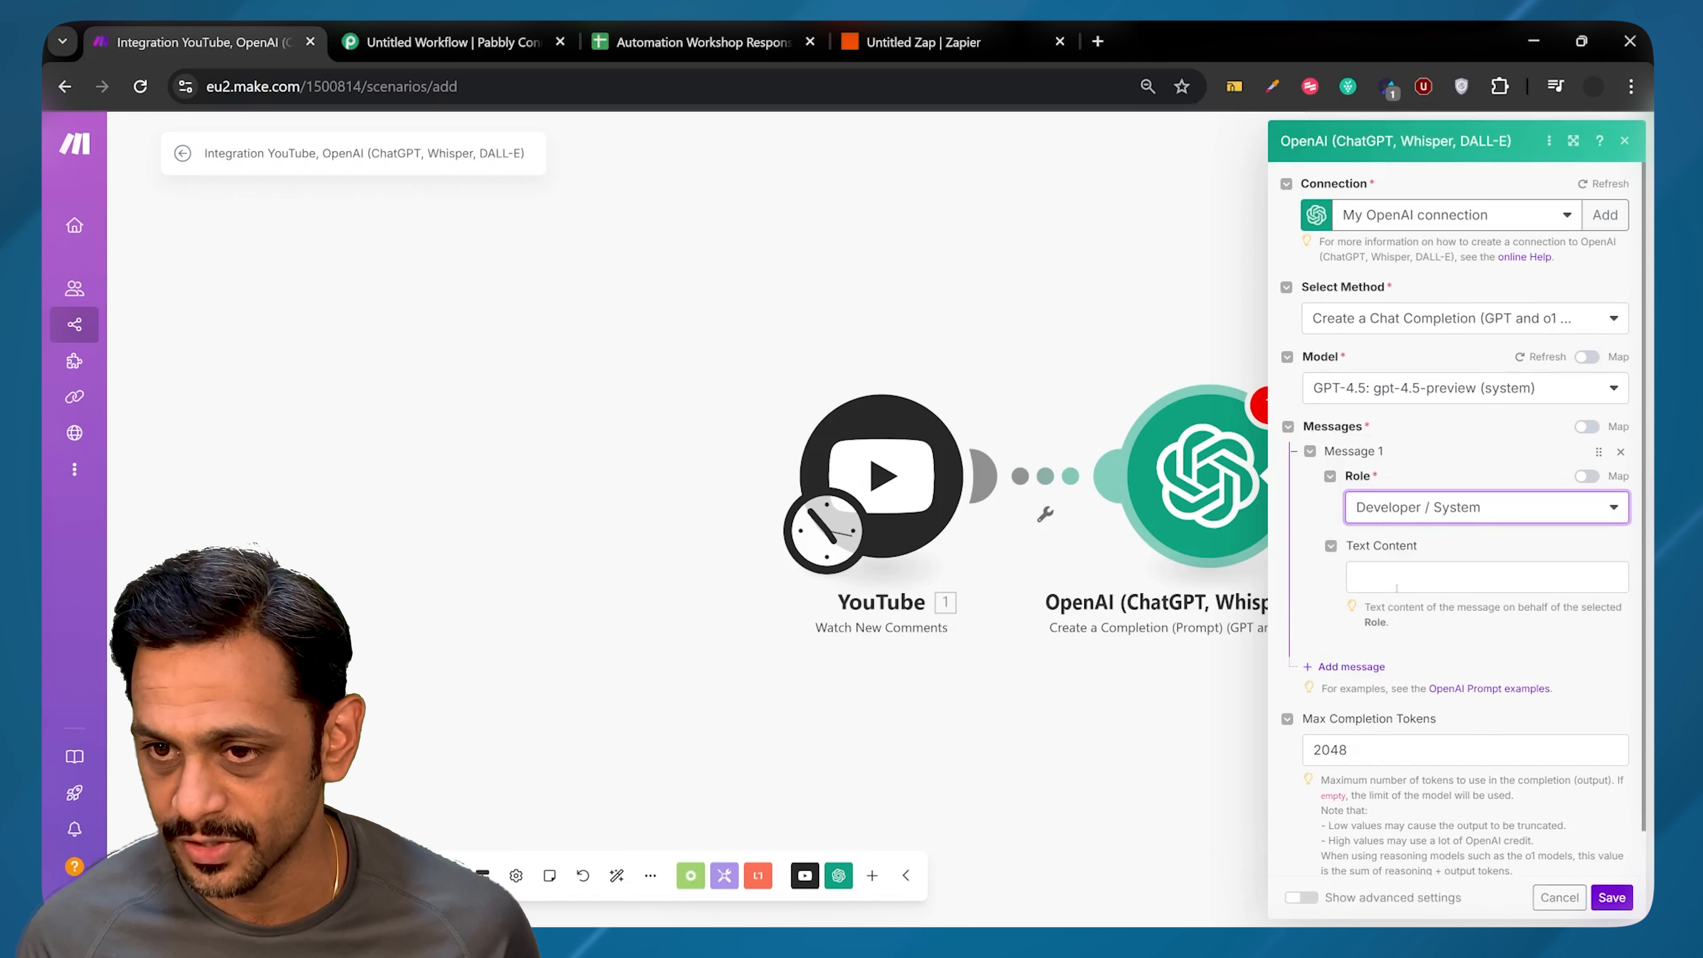
click(1398, 581)
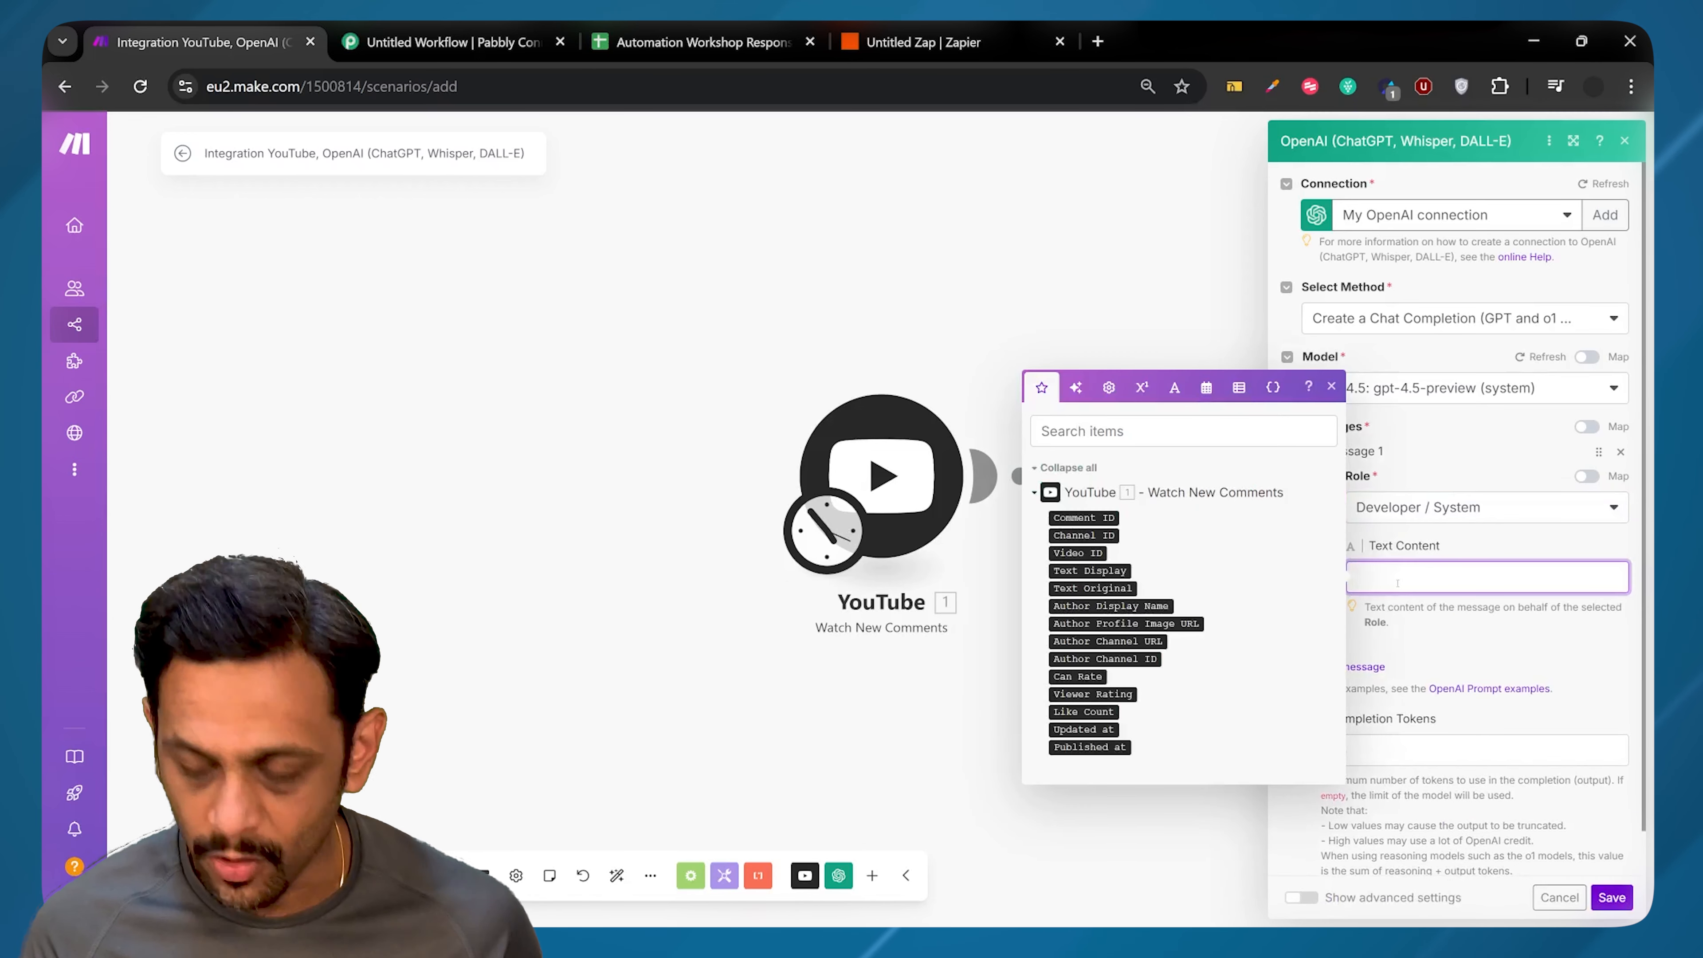
text(You are an expert social media manager, especially YouTube. You will get comments from users for which you need to respond nicely and to the point. If you do not know what to respond because of the context, please reply "Thank you for your message. Please join our community to know more.". Please do not respond with anything else apart from what should go as comment on YouTube so that we can directly use your response as reply to the comment.)
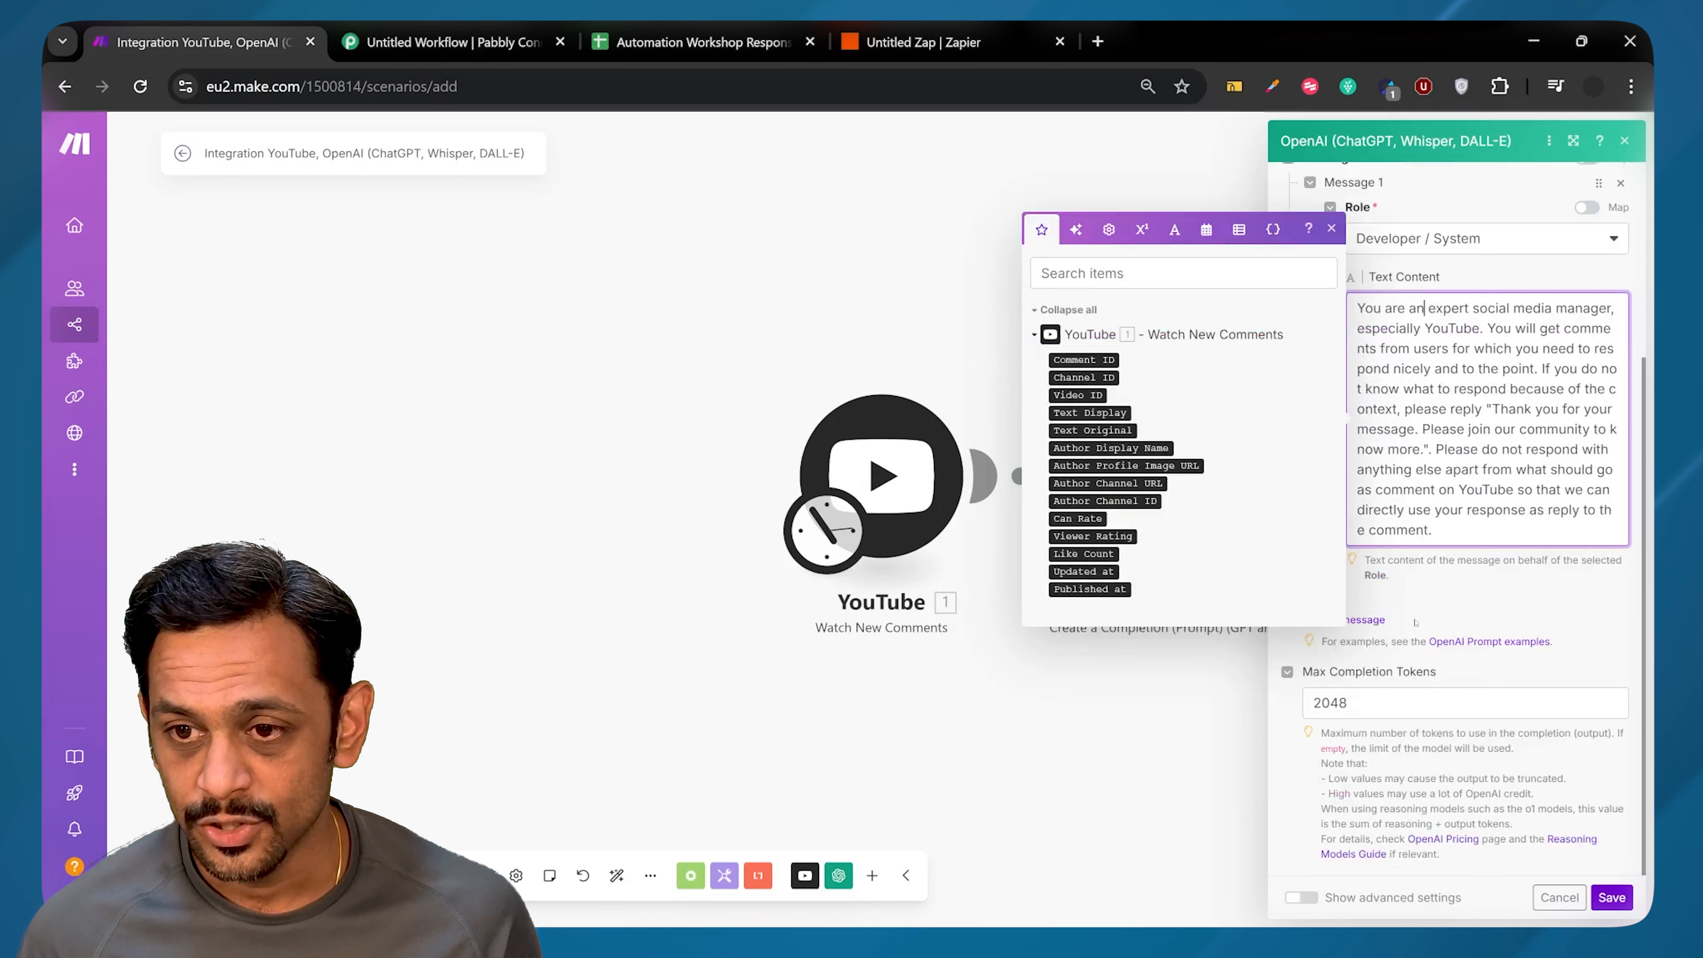
Step: Add a User Message 2 reading 'The comment from user is:' plus the comment's Text Original, then save
click(1415, 625)
click(1353, 620)
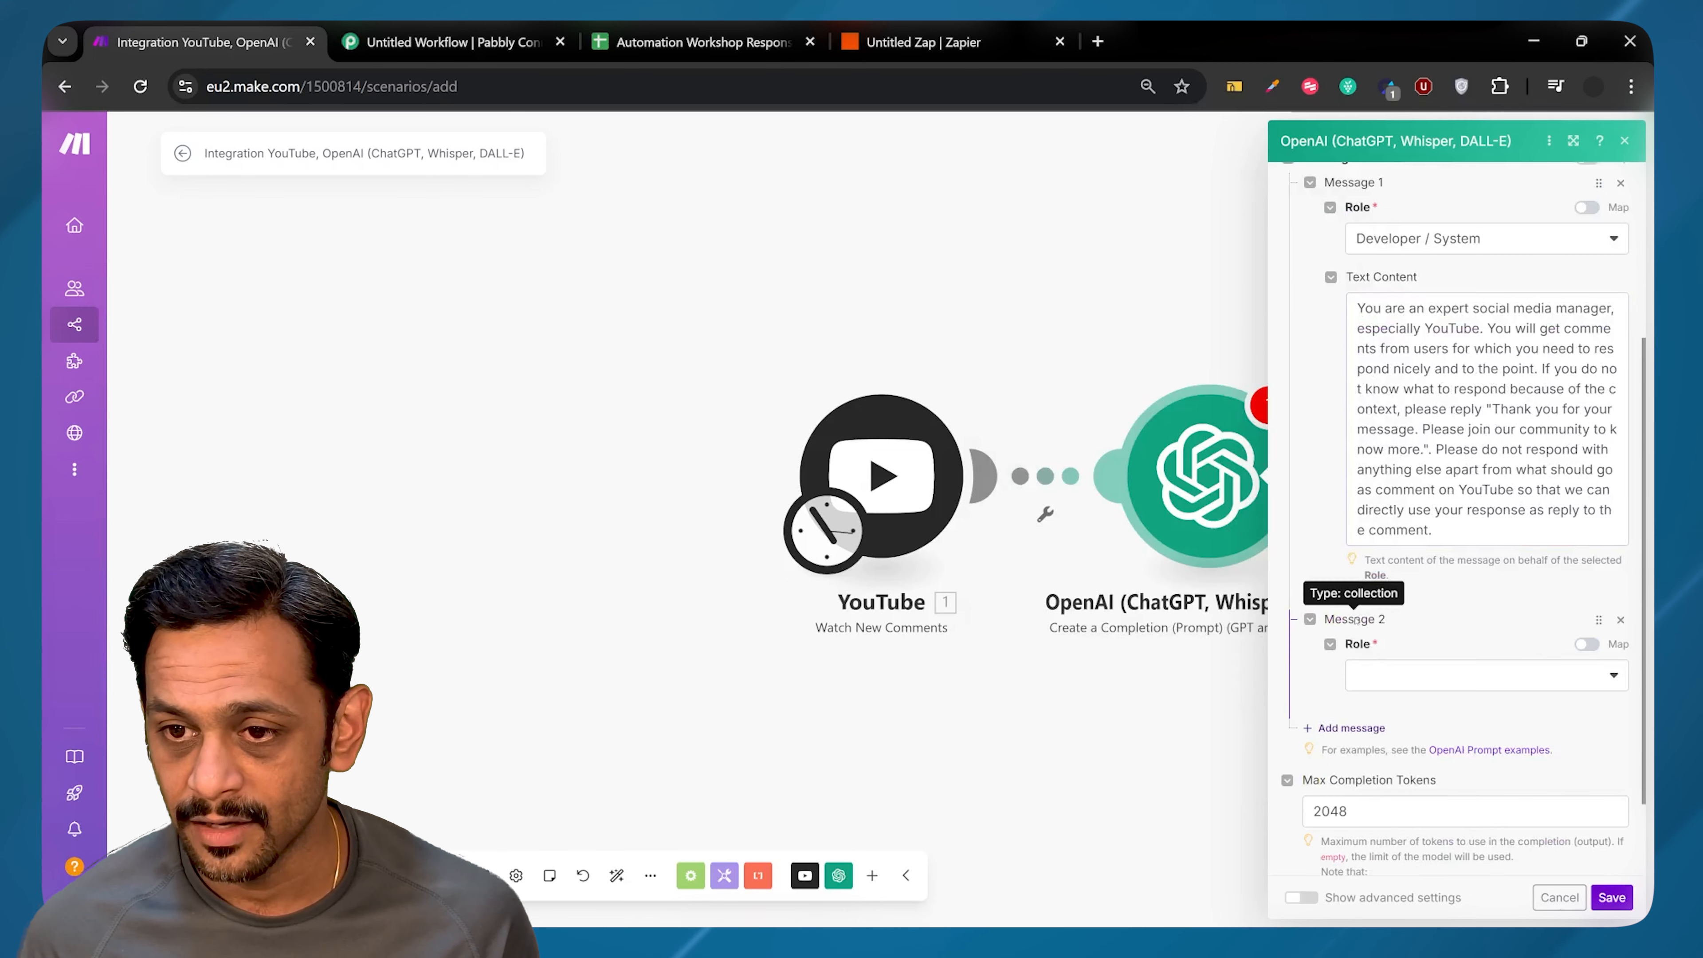
click(1381, 674)
click(1383, 710)
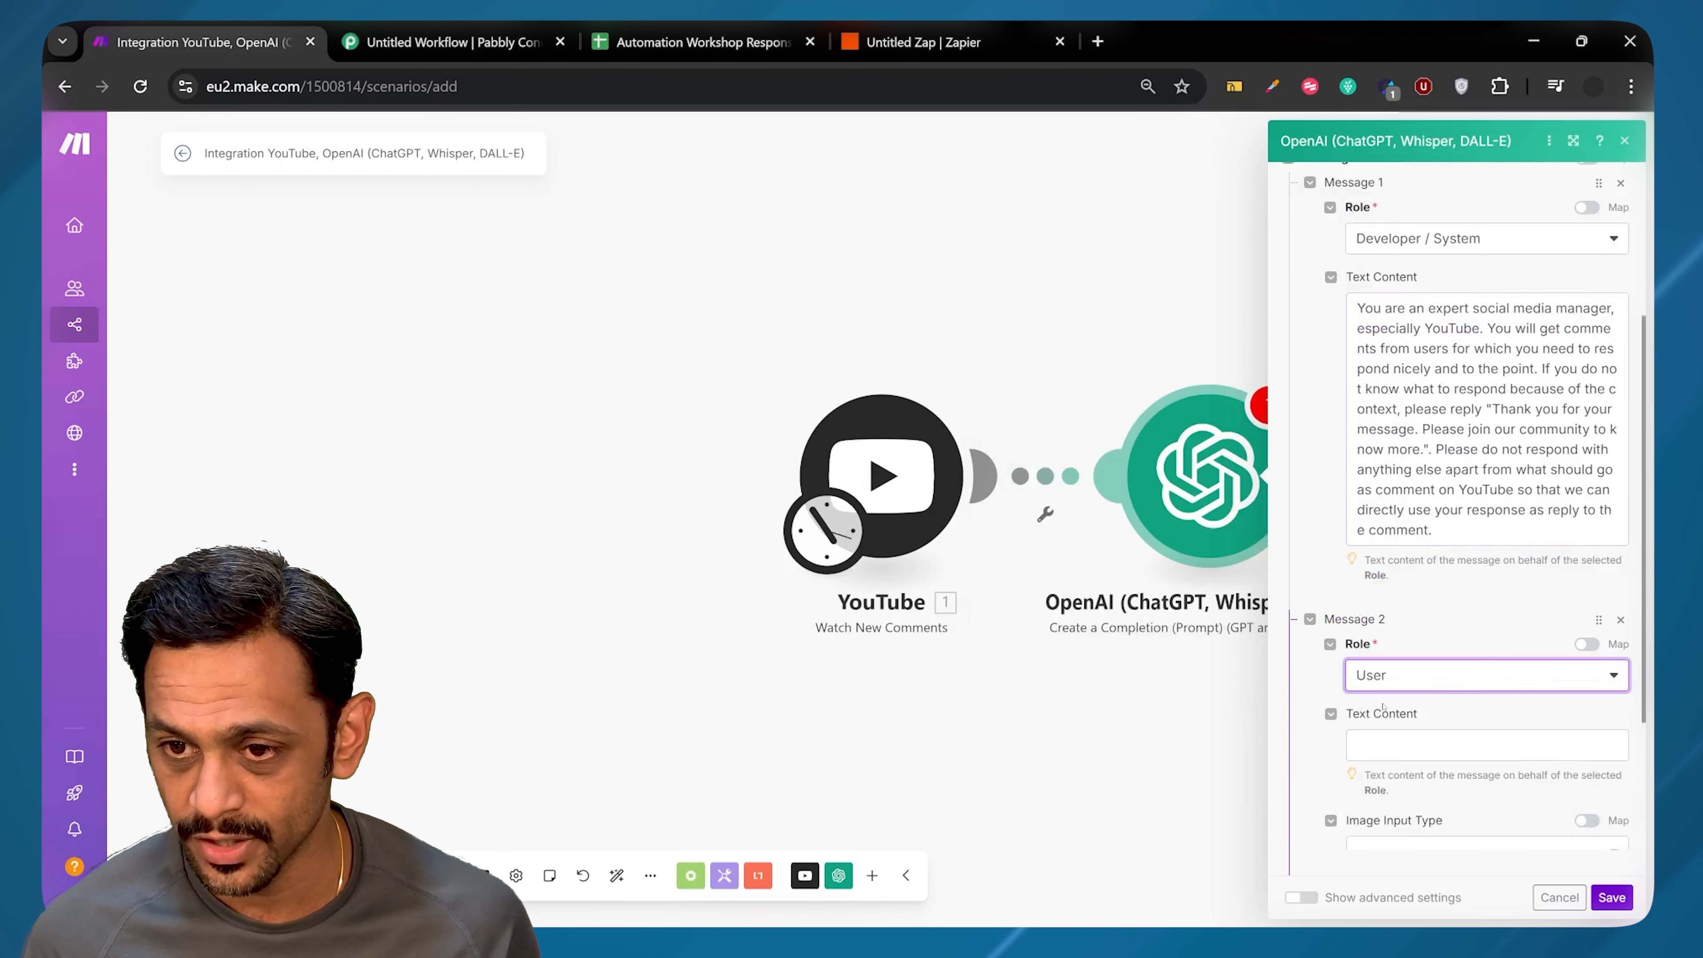
click(1392, 752)
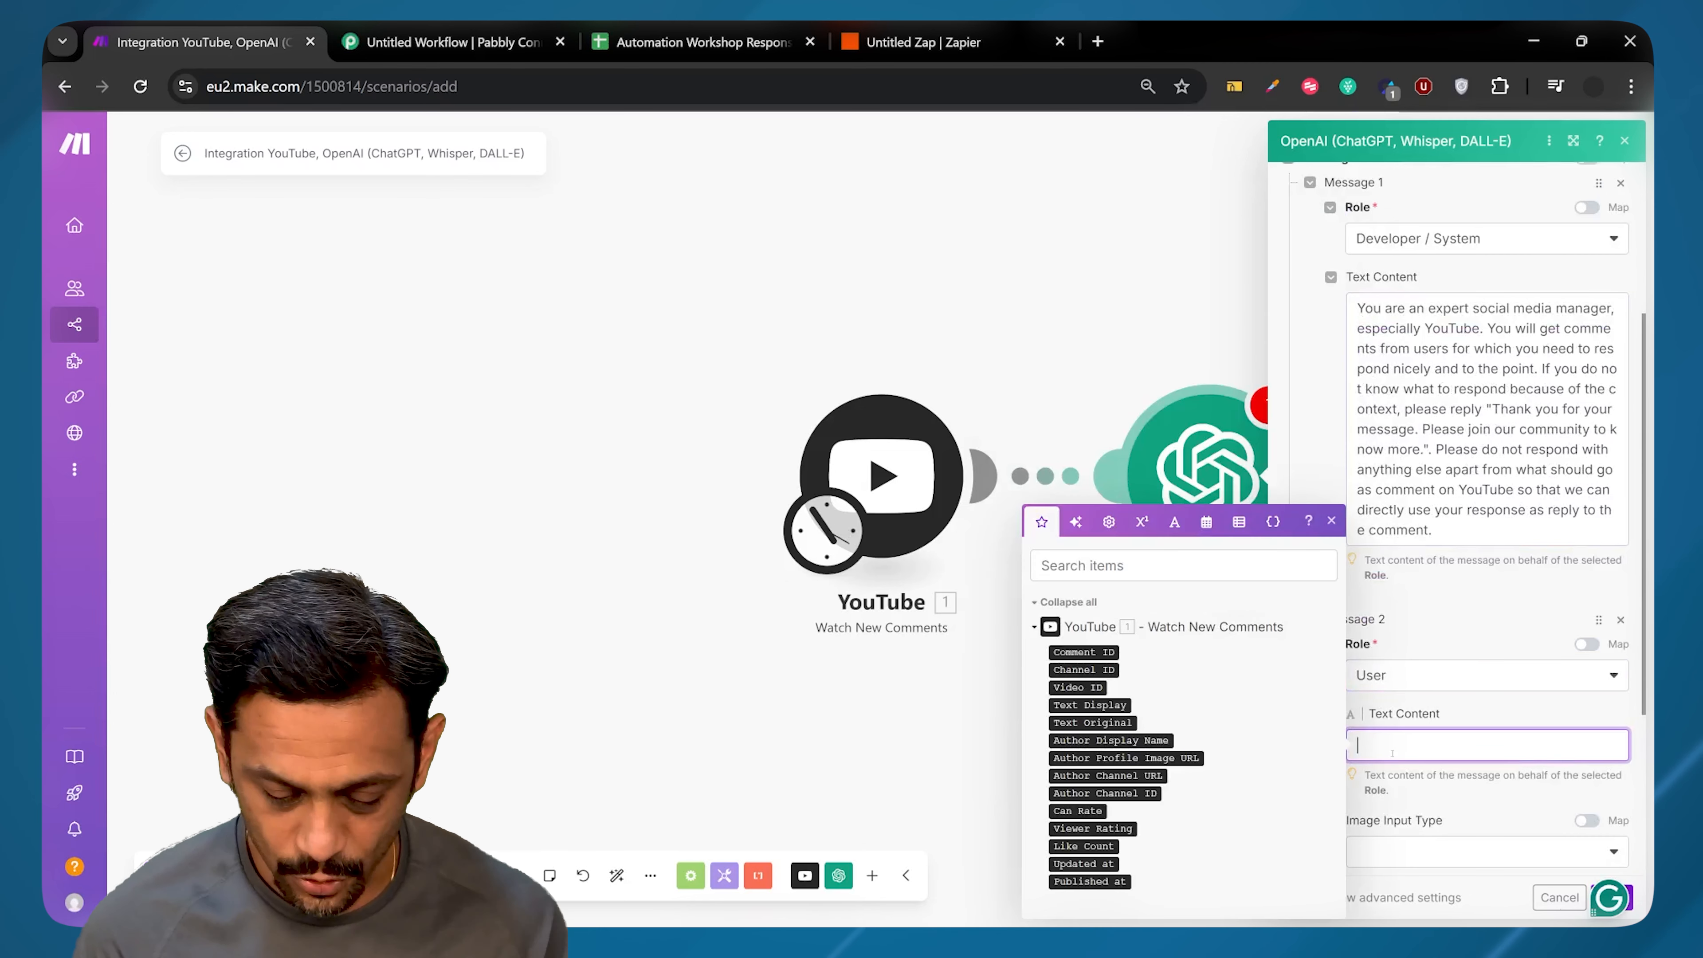
text(The comment from user is:)
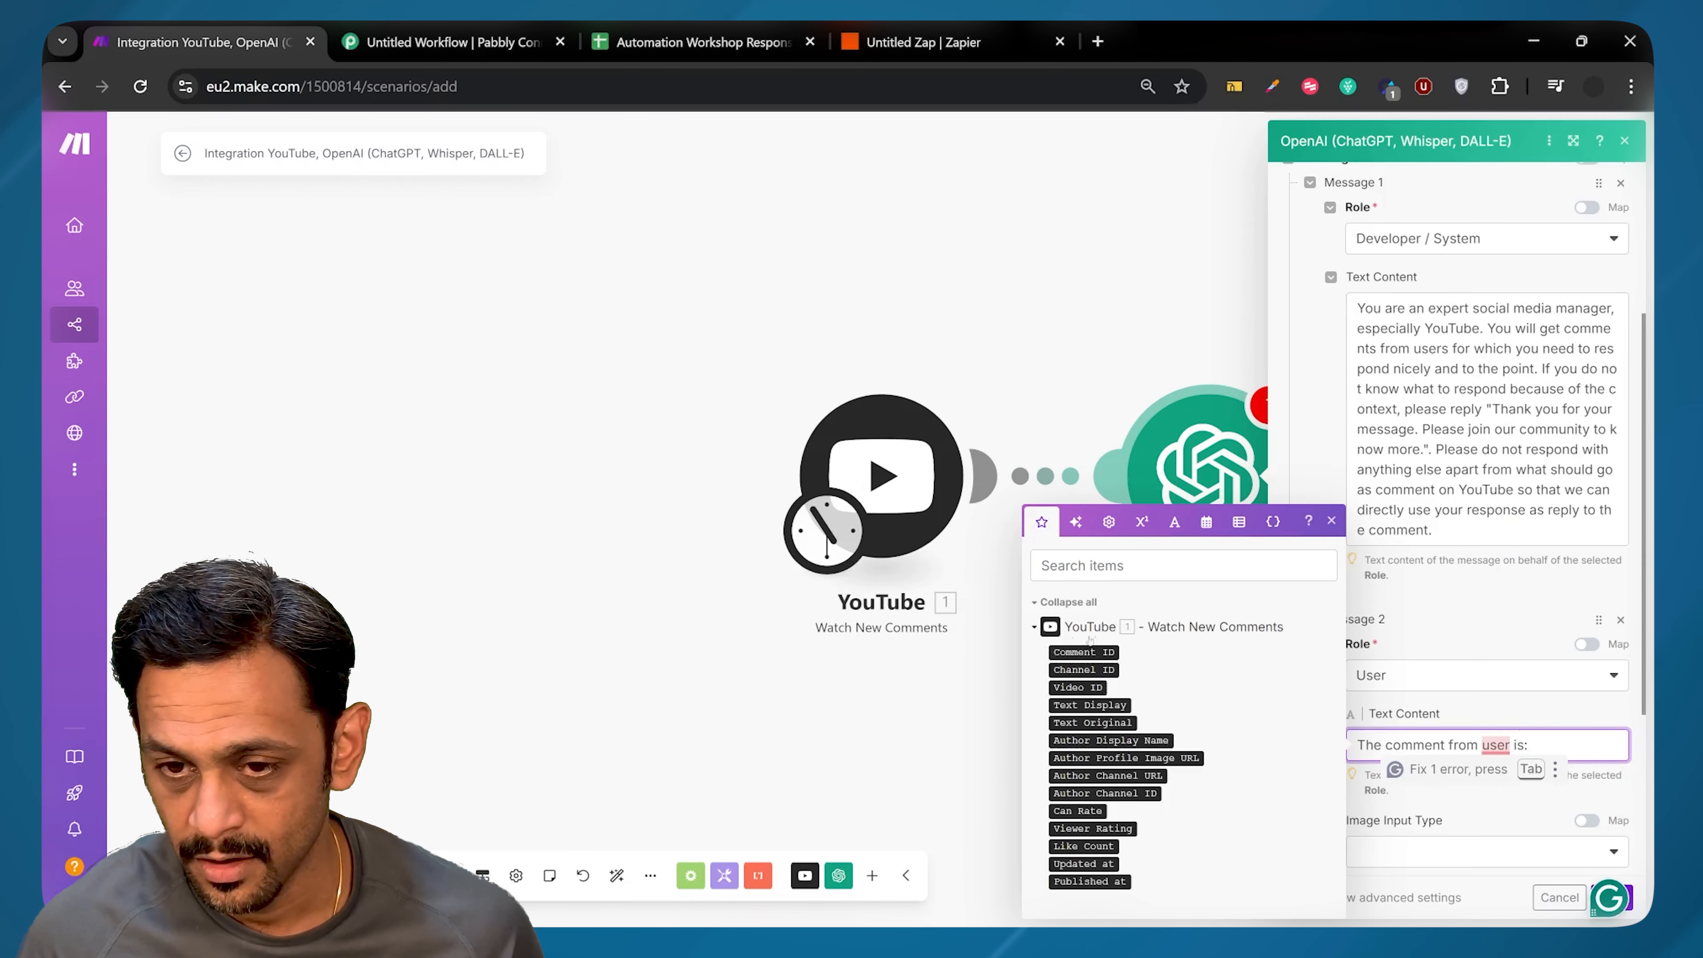
click(1088, 722)
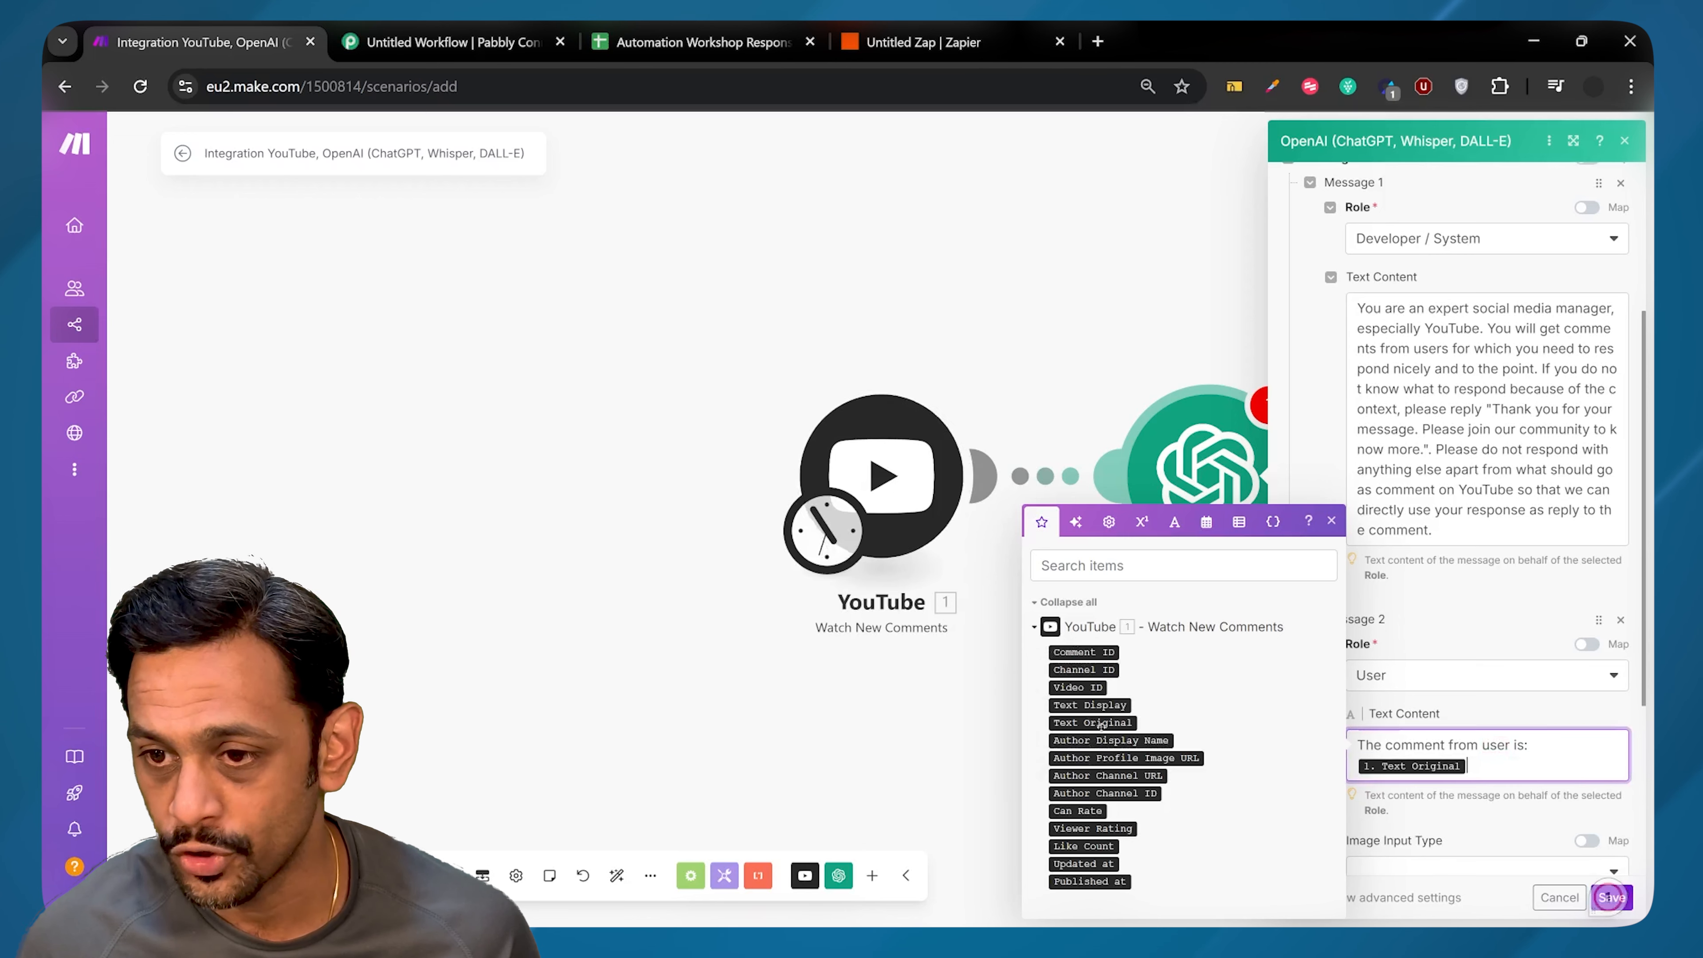
click(1475, 716)
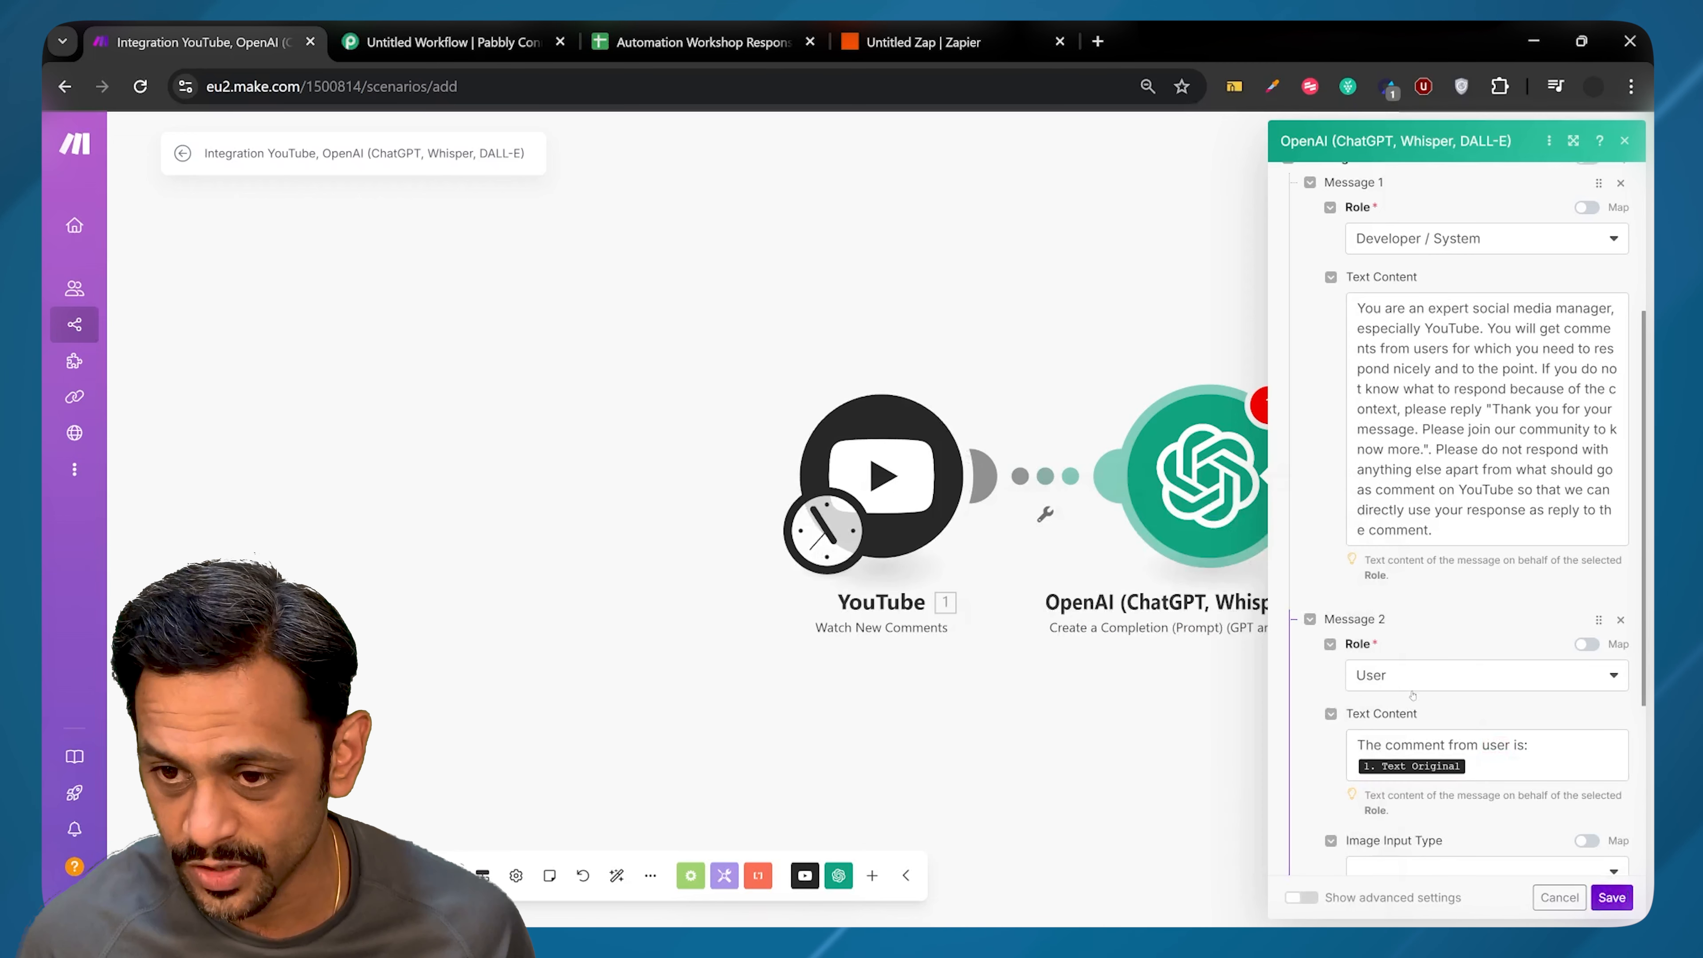
scroll(1436, 738, down, 5)
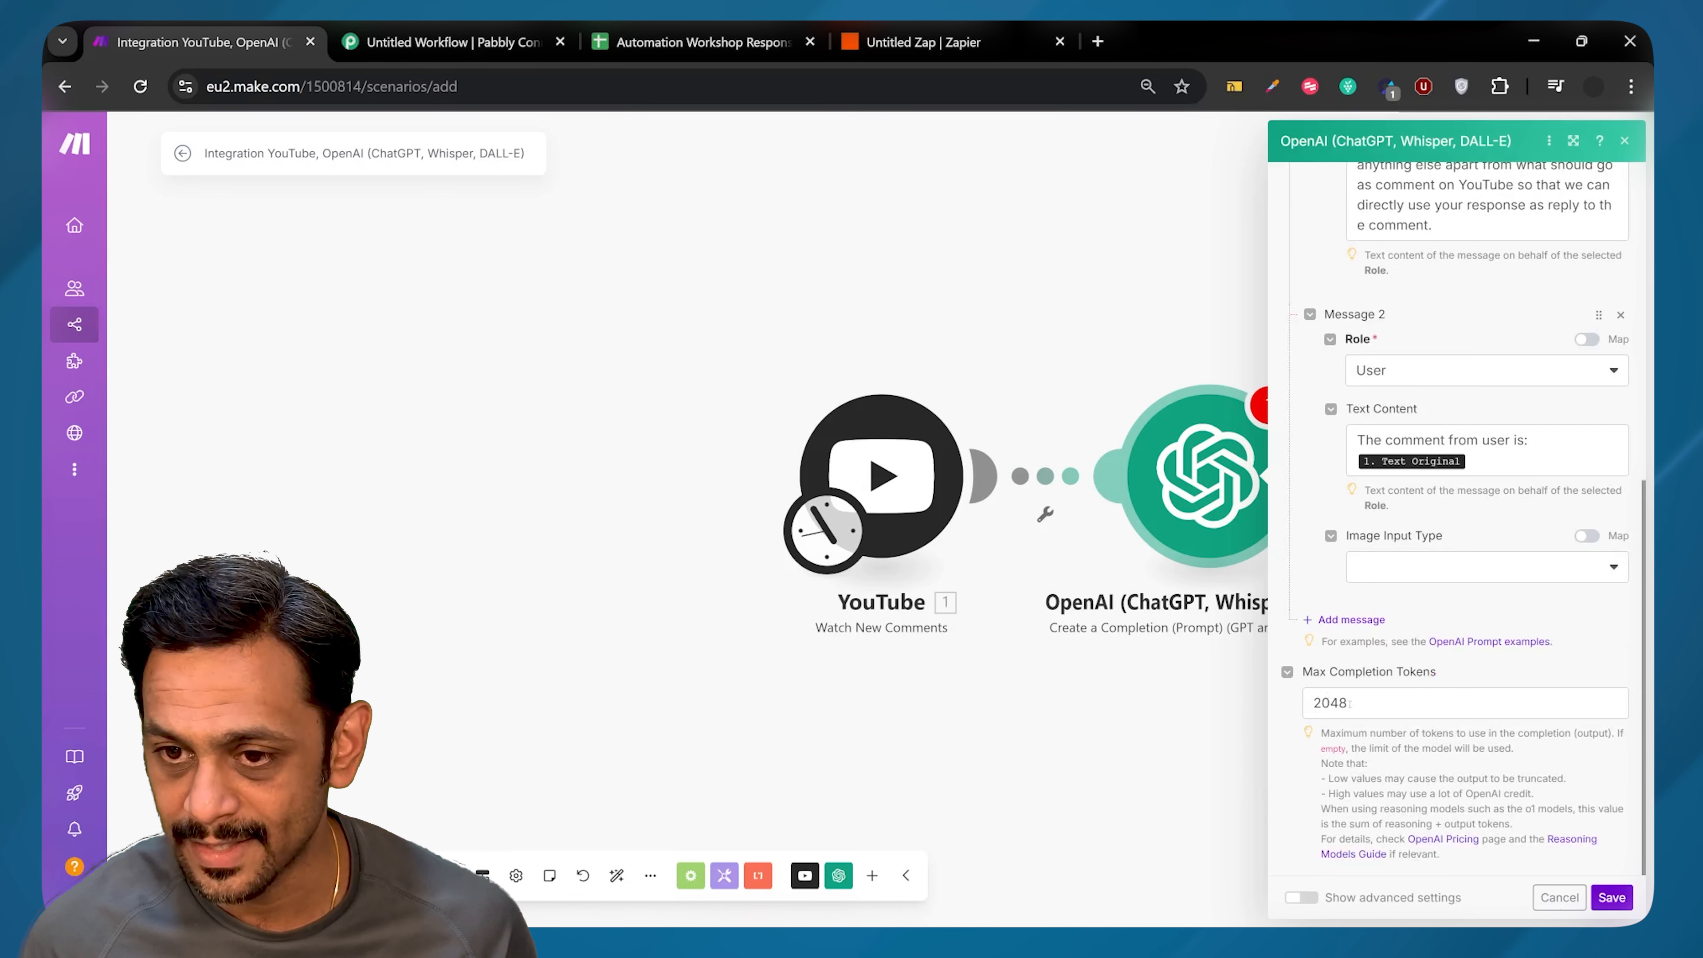
click(1611, 897)
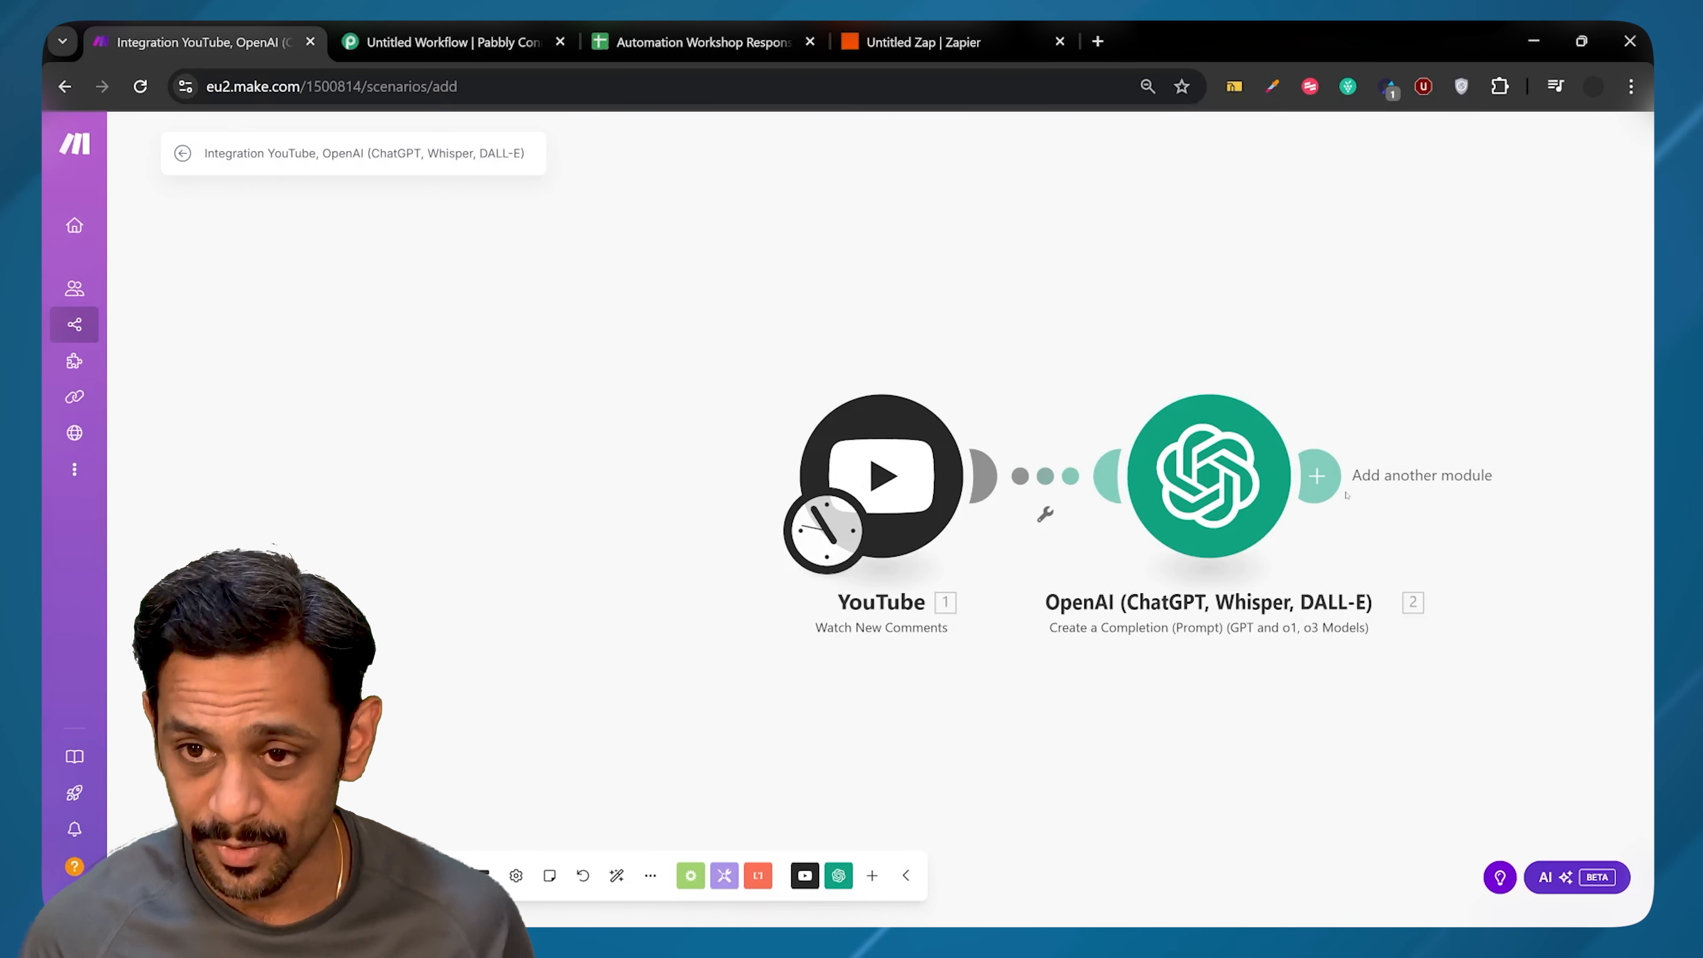
Step: Add a YouTube Reply to a Comment module after the OpenAI step
click(1318, 477)
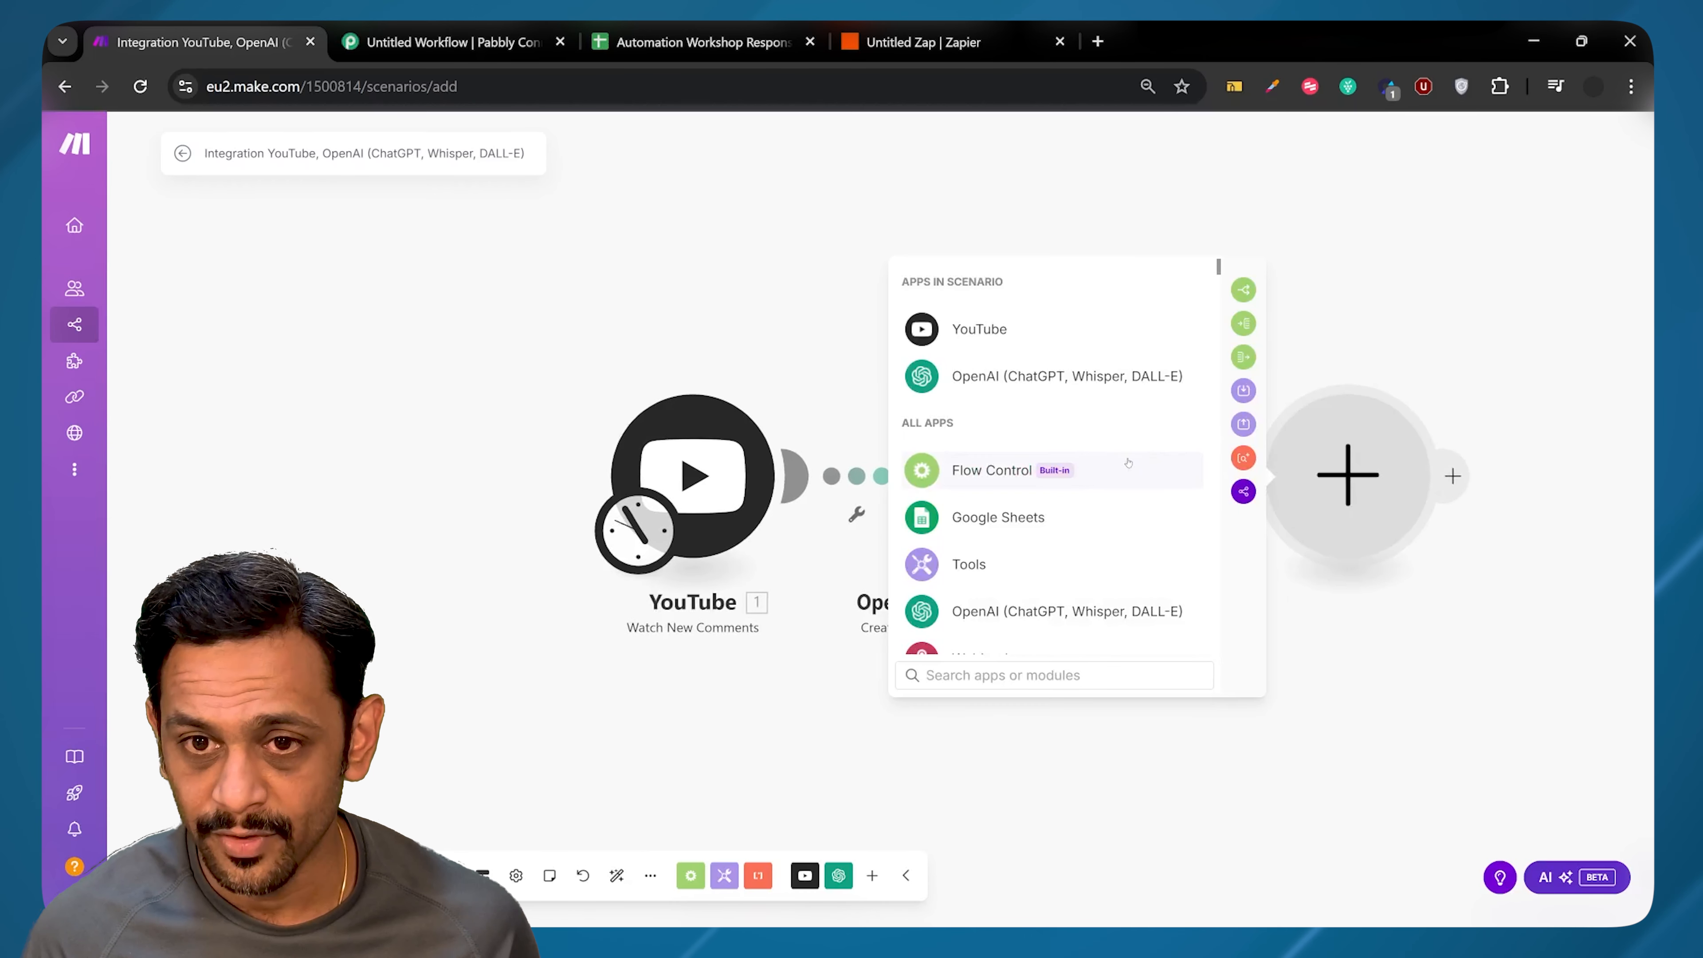
click(1046, 329)
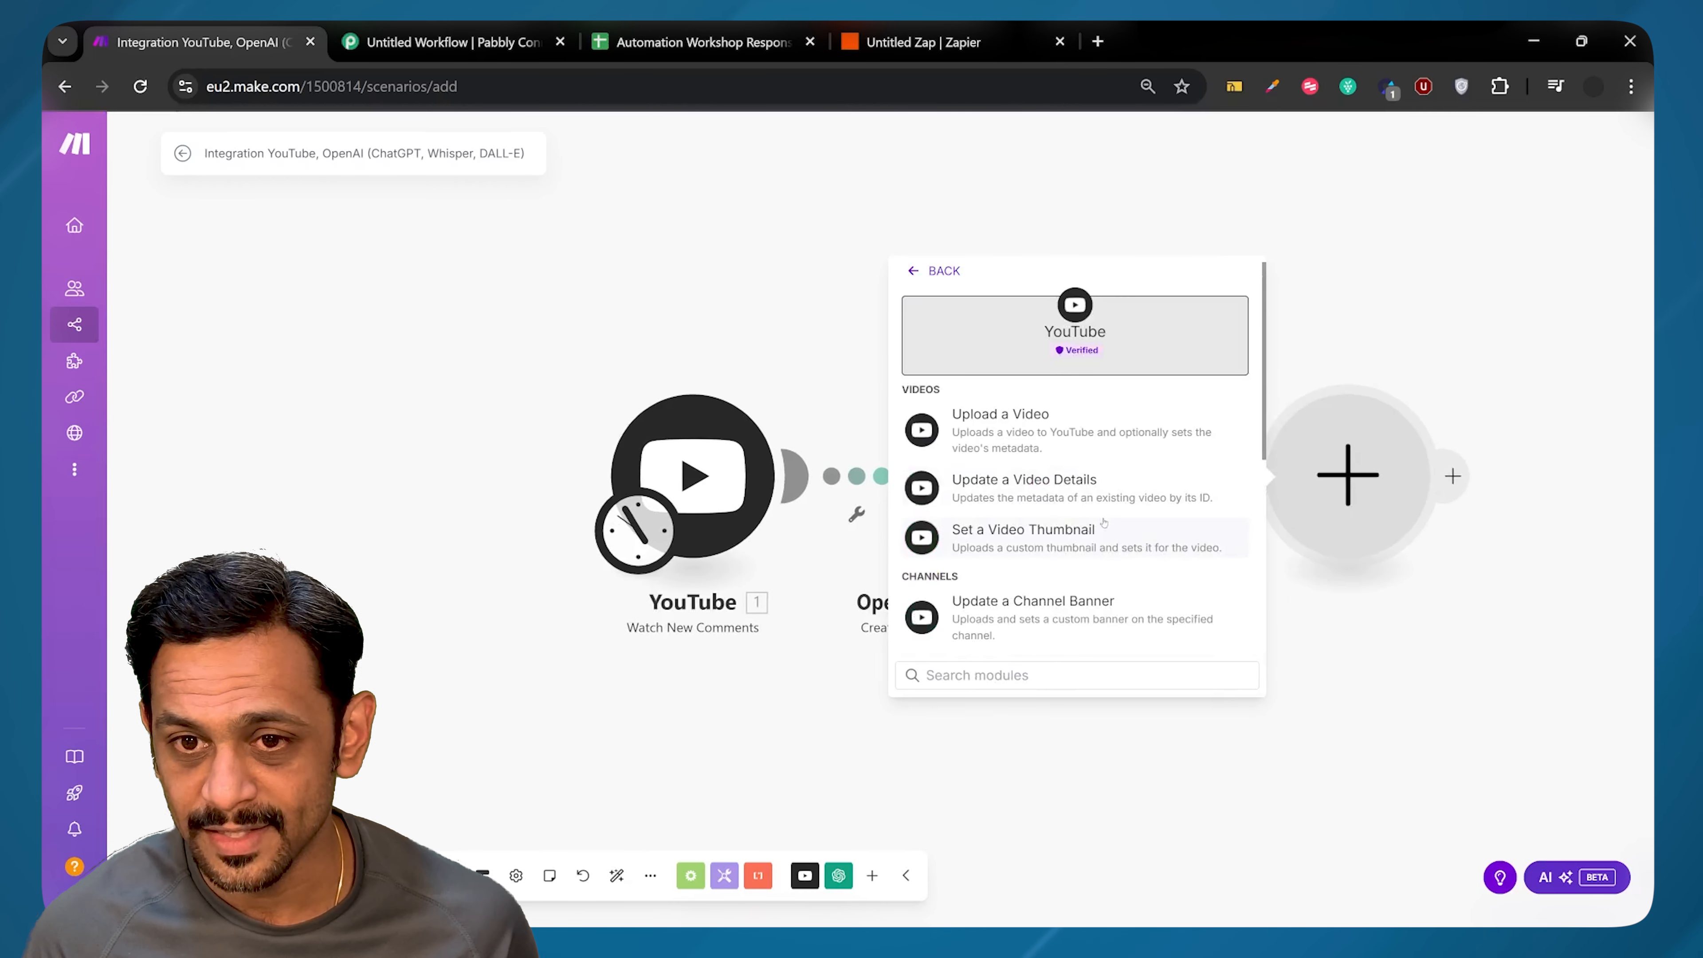
text(co)
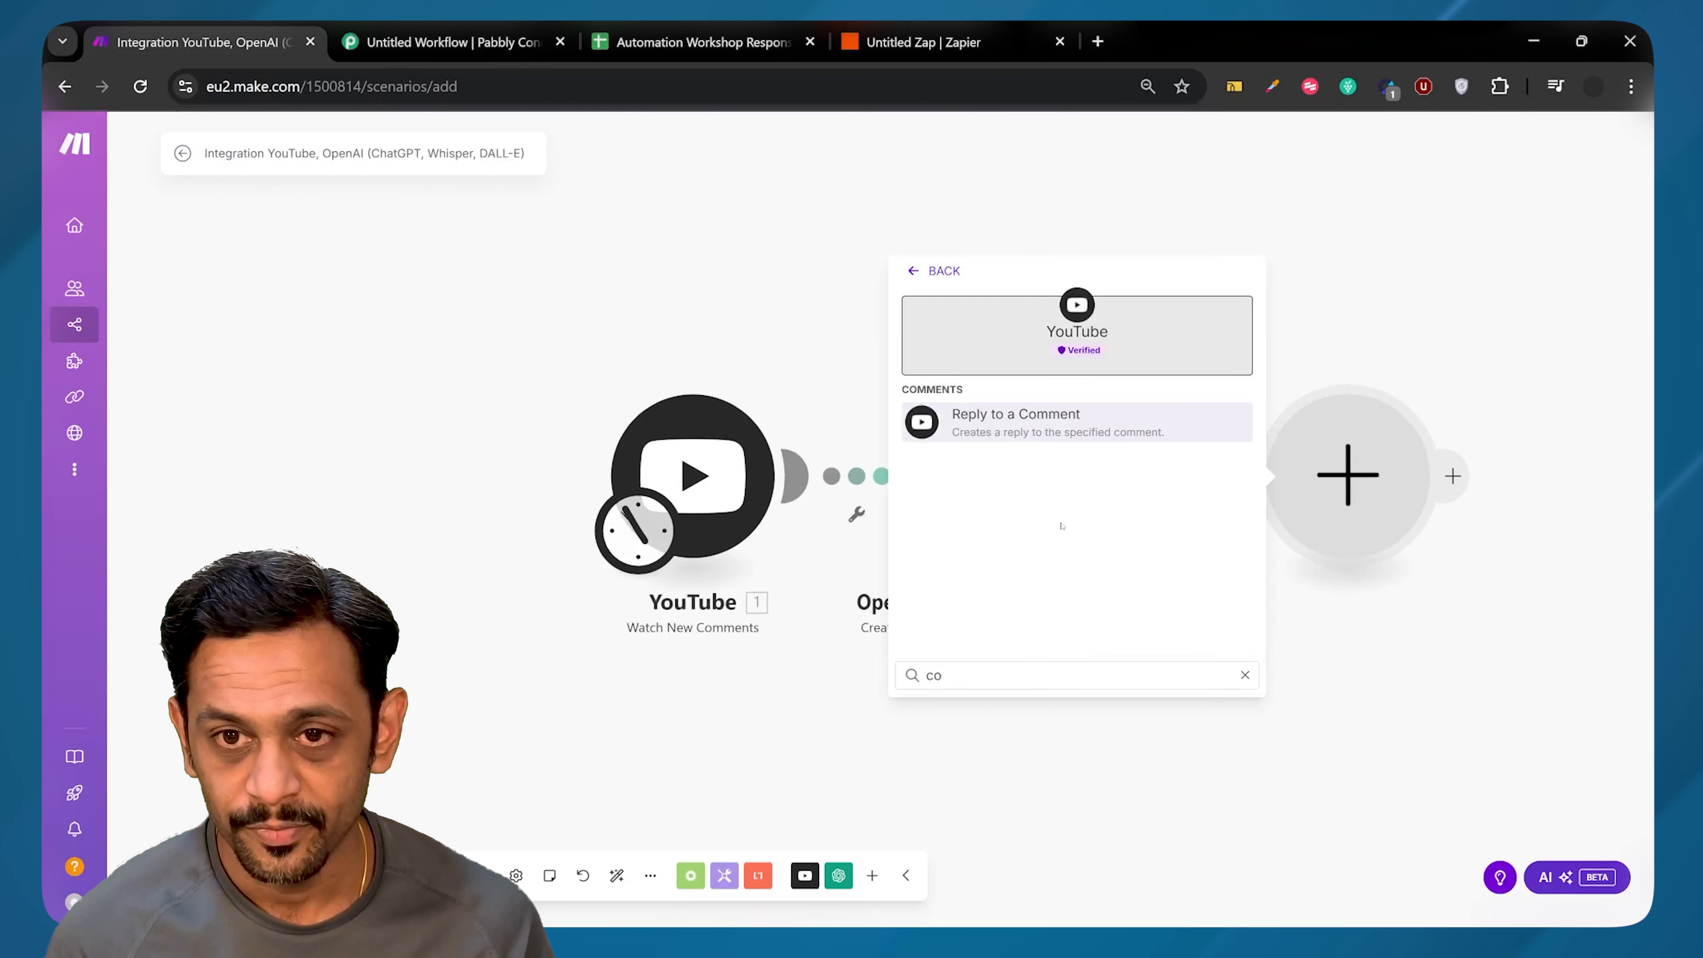
click(1022, 427)
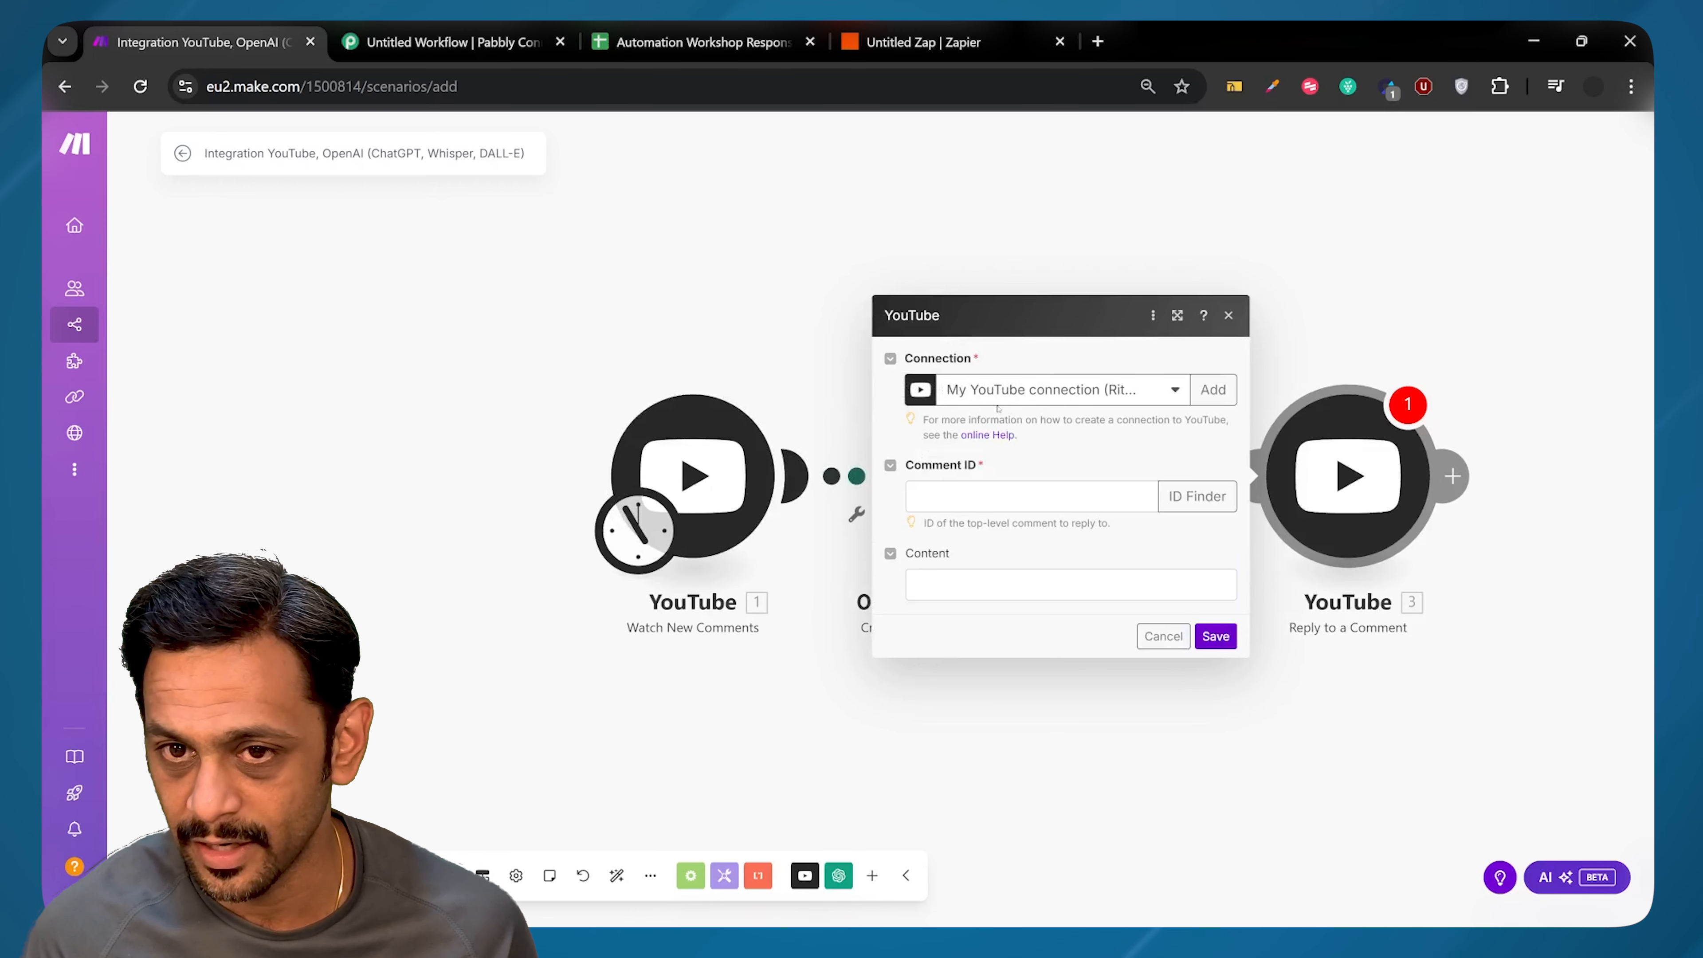
Step: Map the watched Comment ID and OpenAI's Choices[] Message.Content as the reply, then save
click(946, 497)
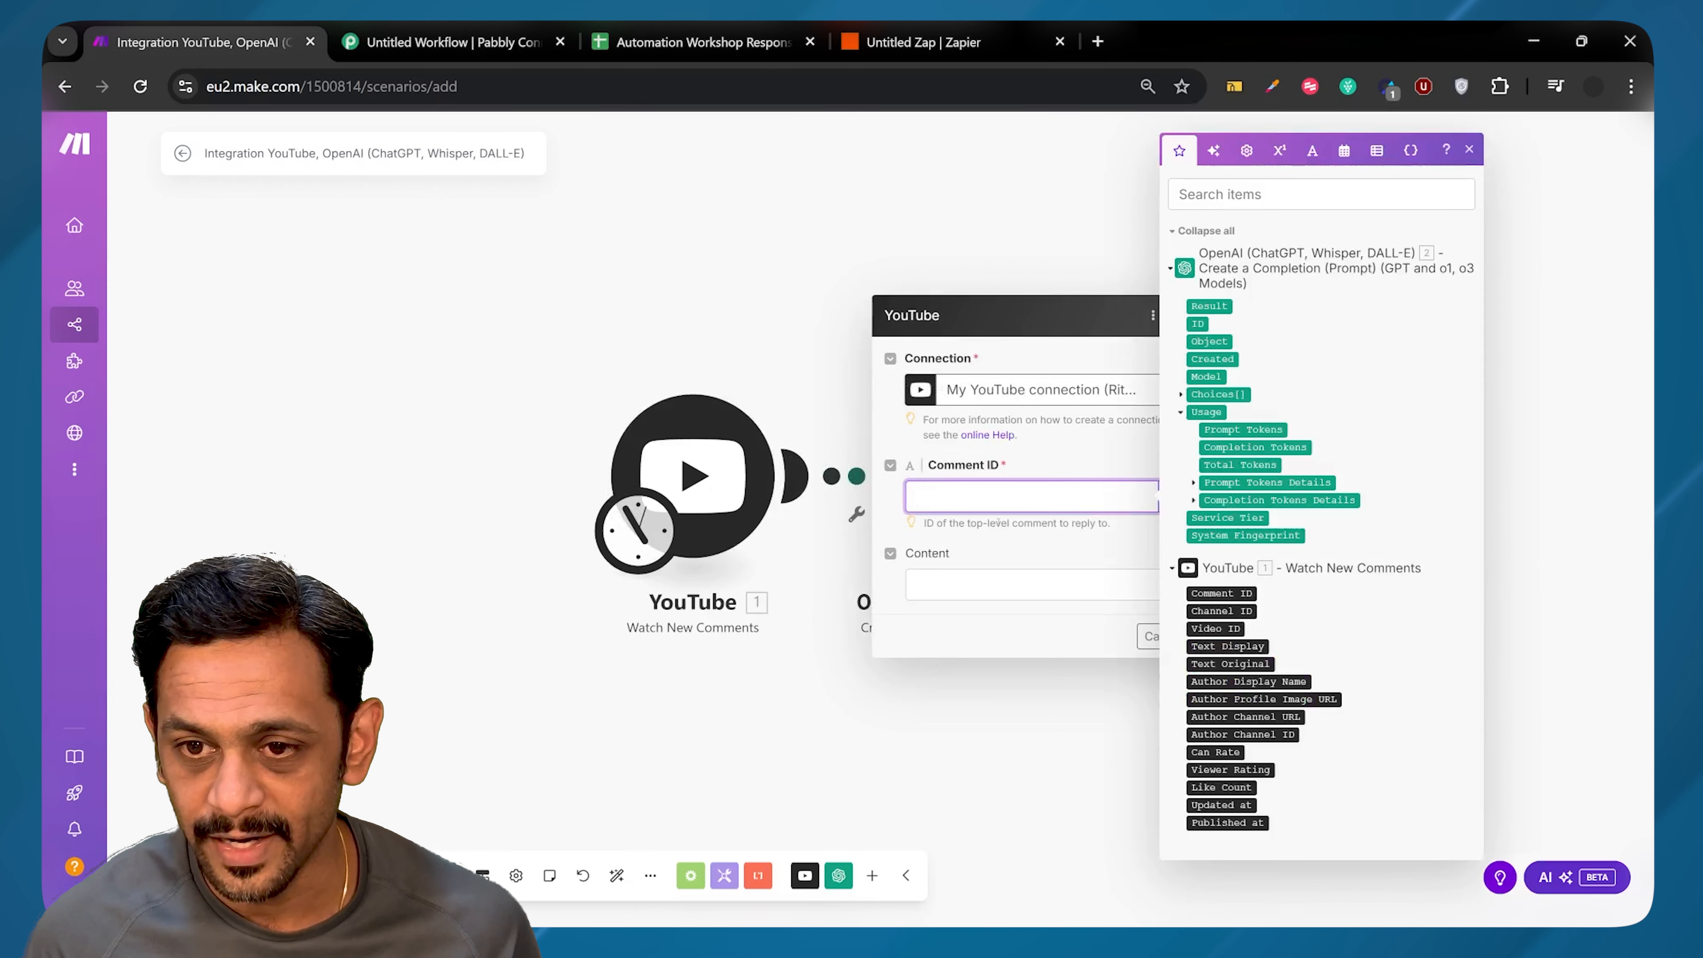
click(1228, 594)
key(Tab)
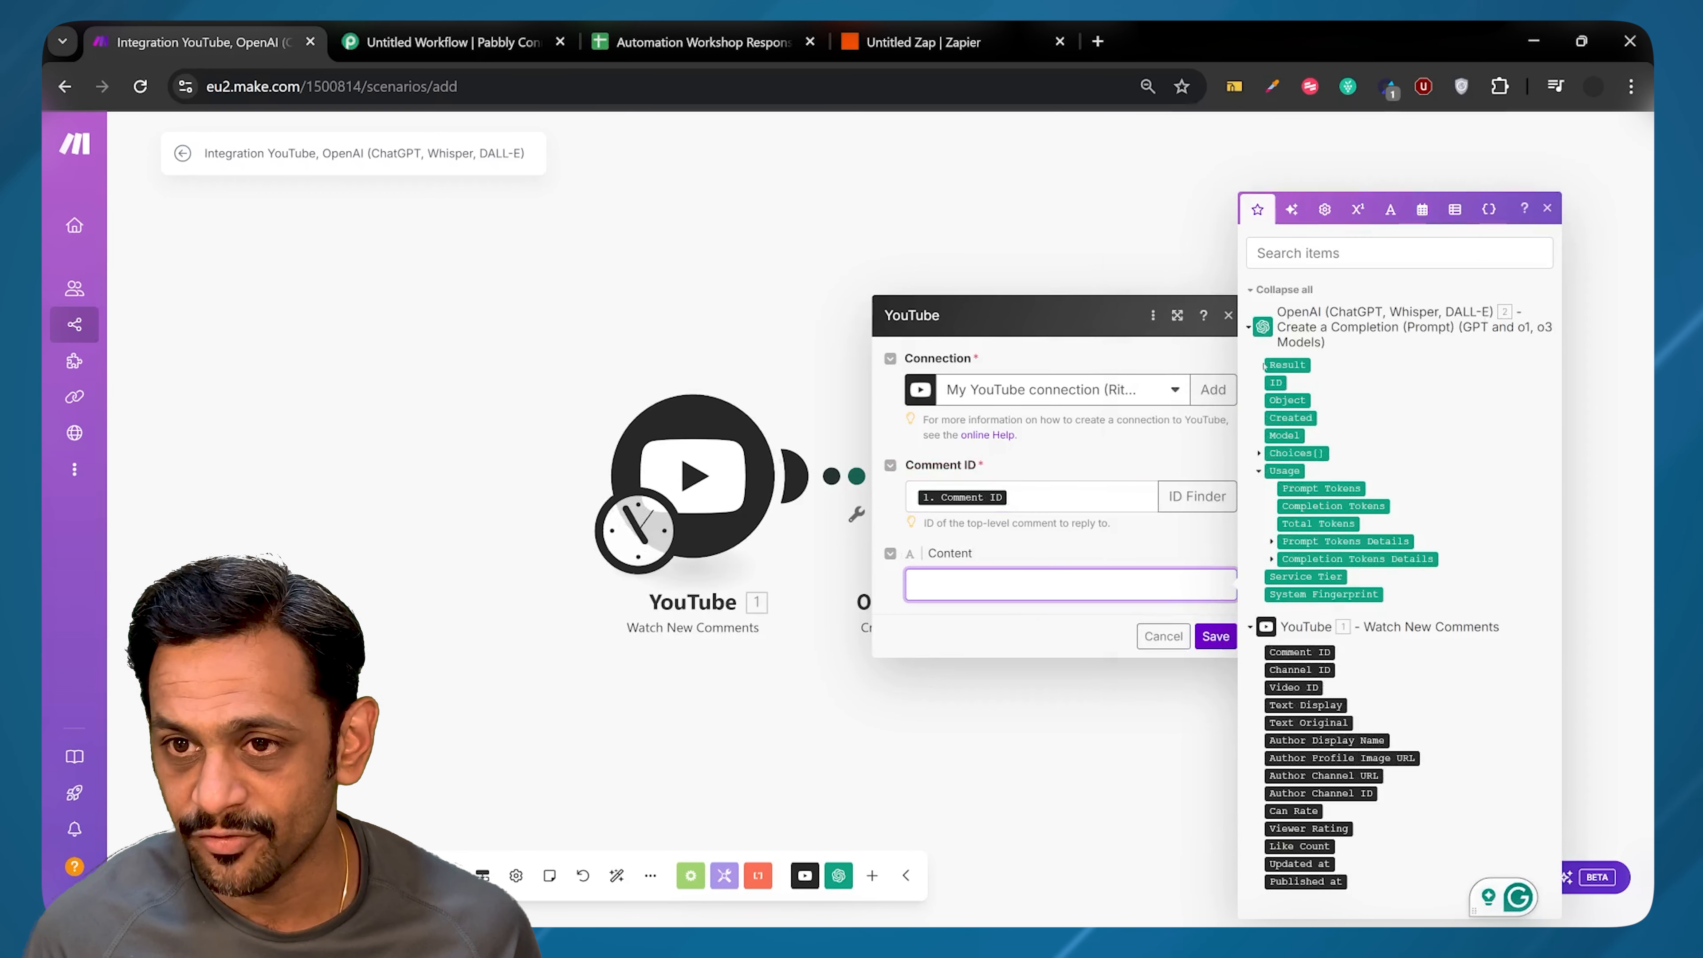
click(1268, 454)
click(1260, 453)
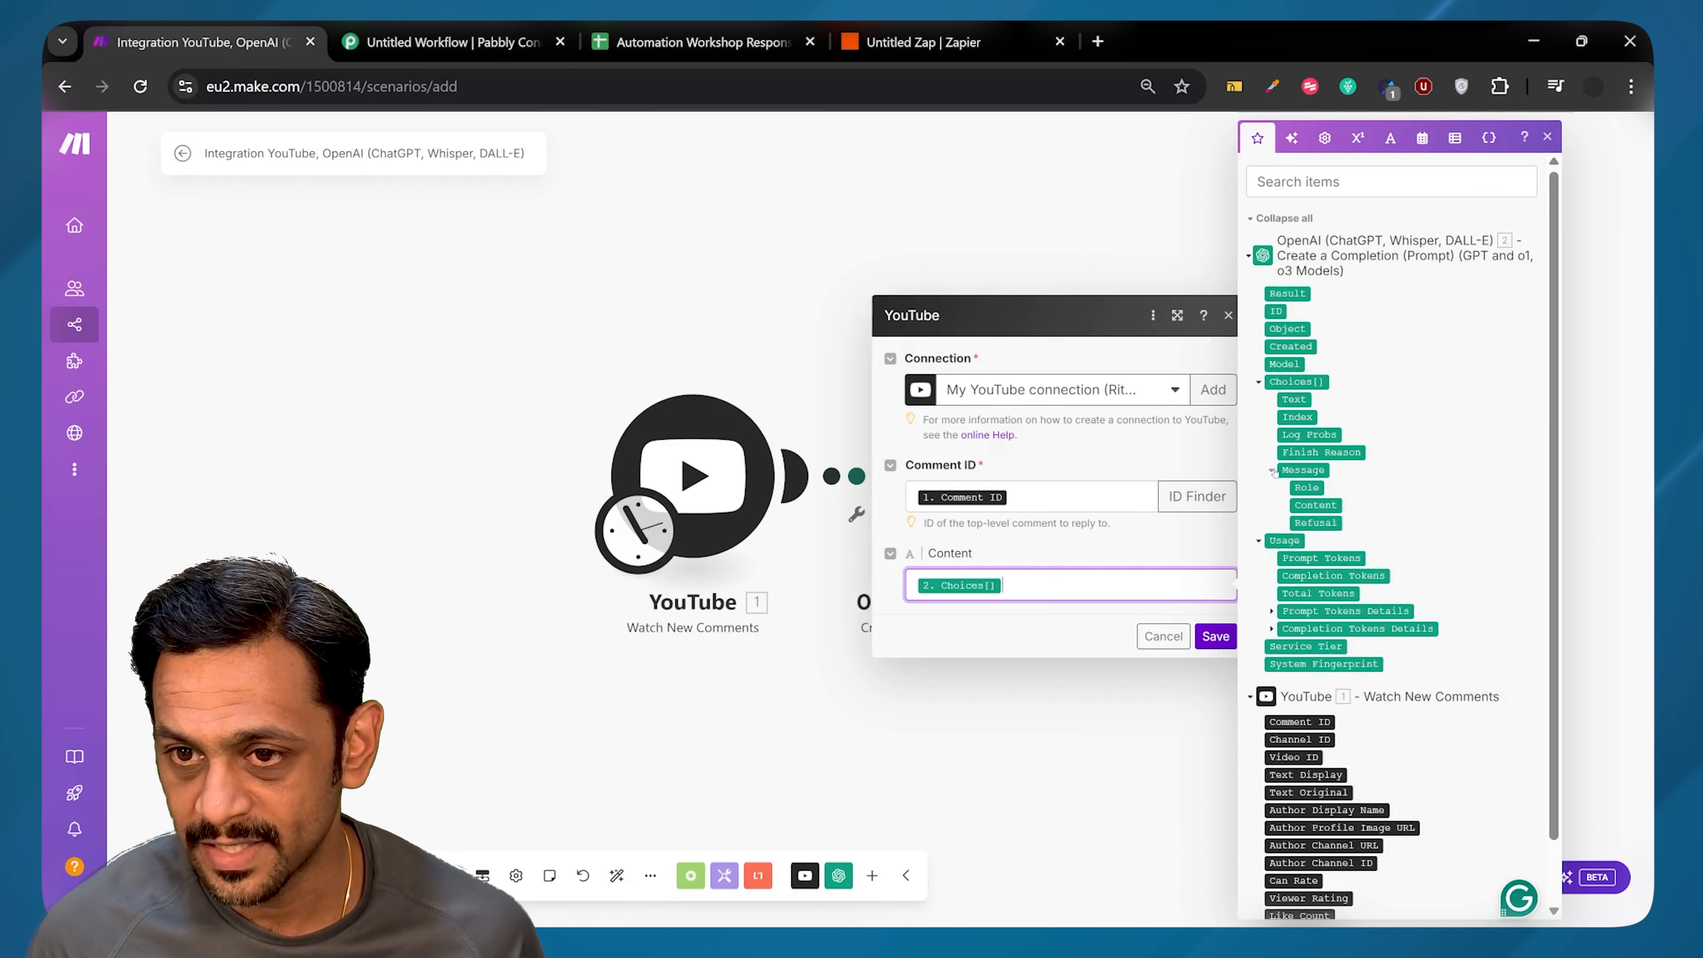
click(1314, 505)
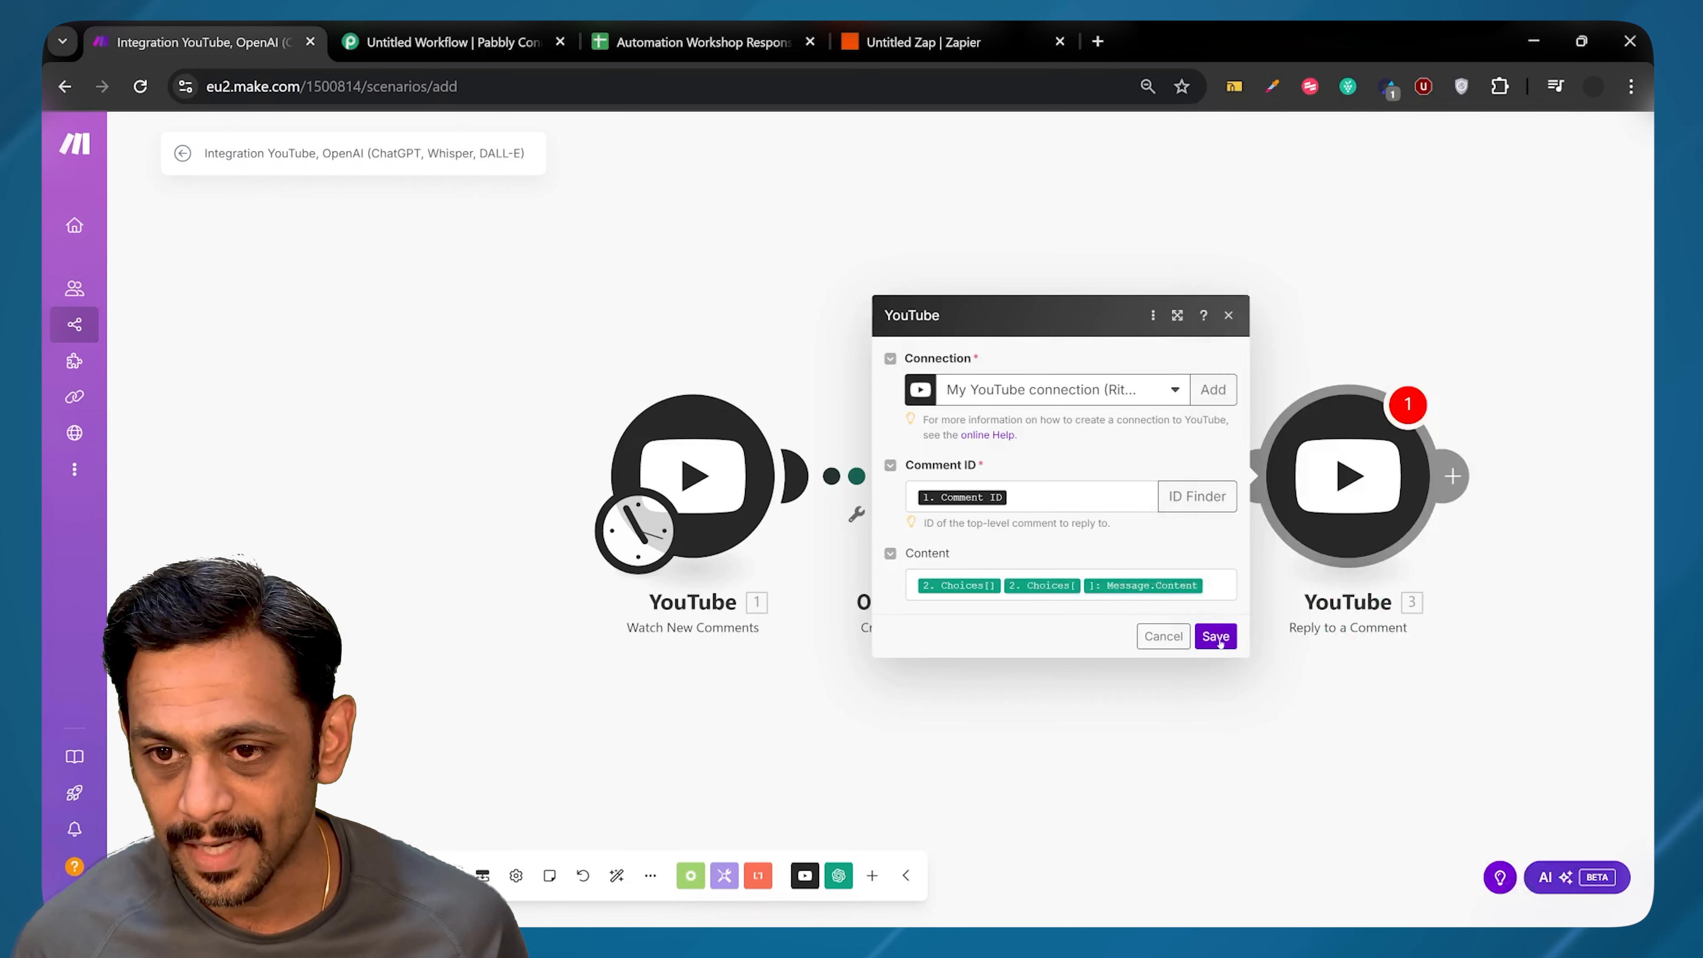
click(1217, 637)
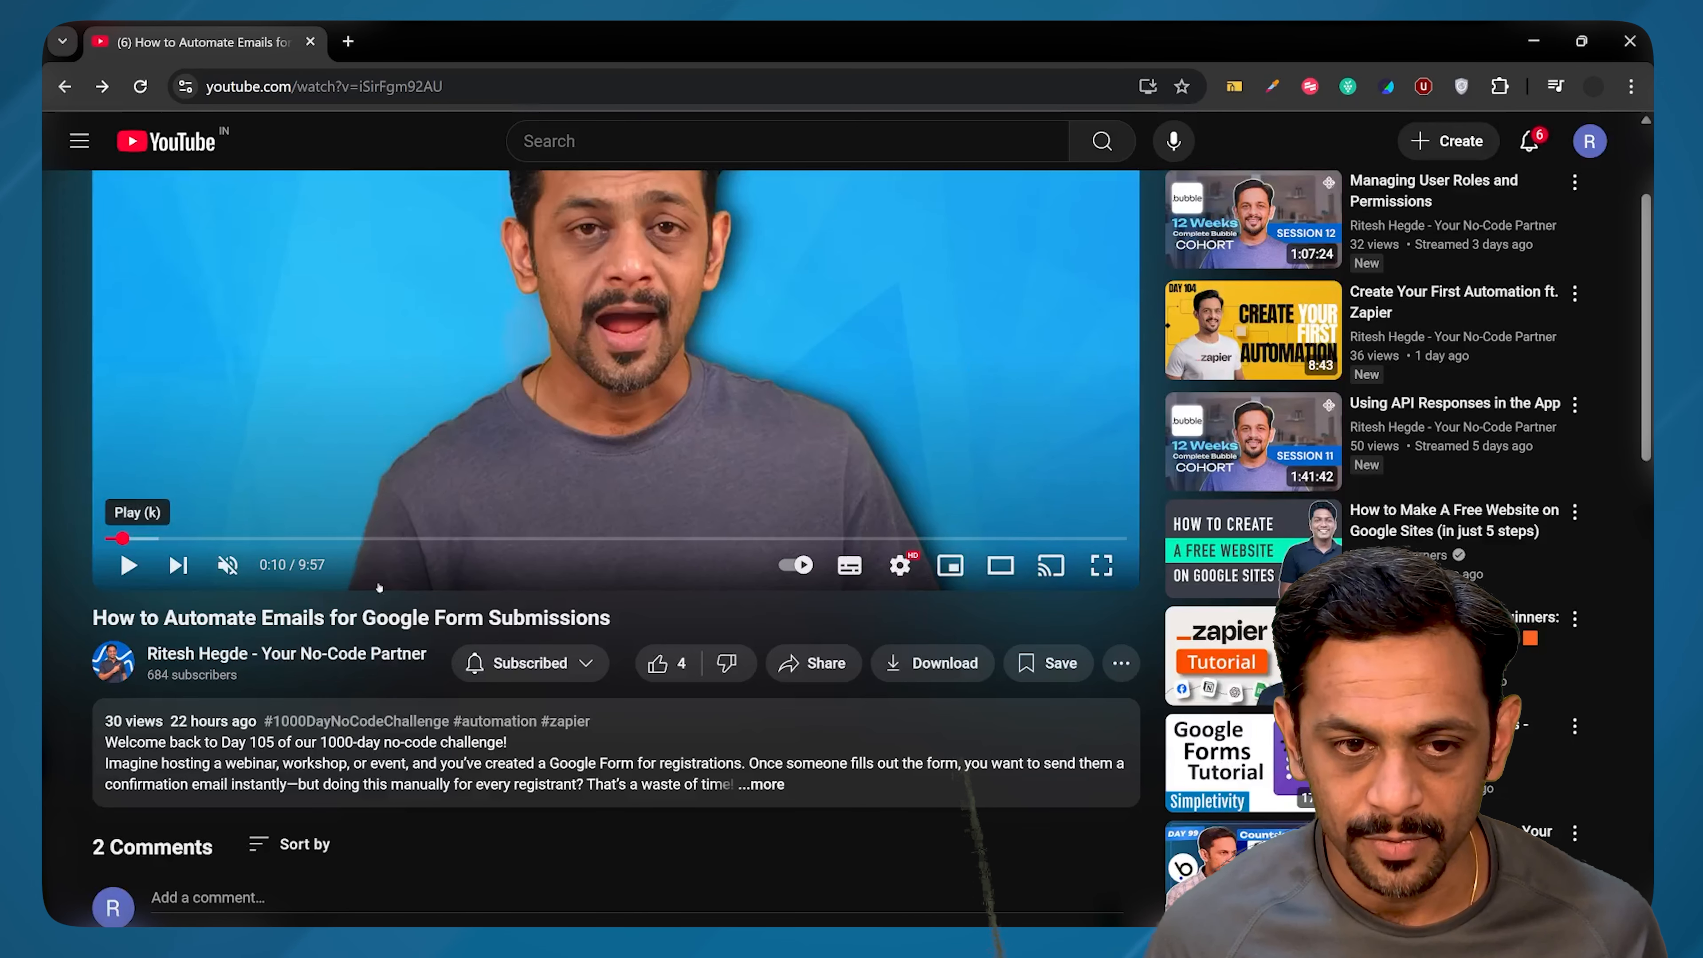
Step: Post the test comment 'Thank you for these wonderful videos. It's very helpful.' on the video
scroll(379, 587, down, 5)
click(257, 587)
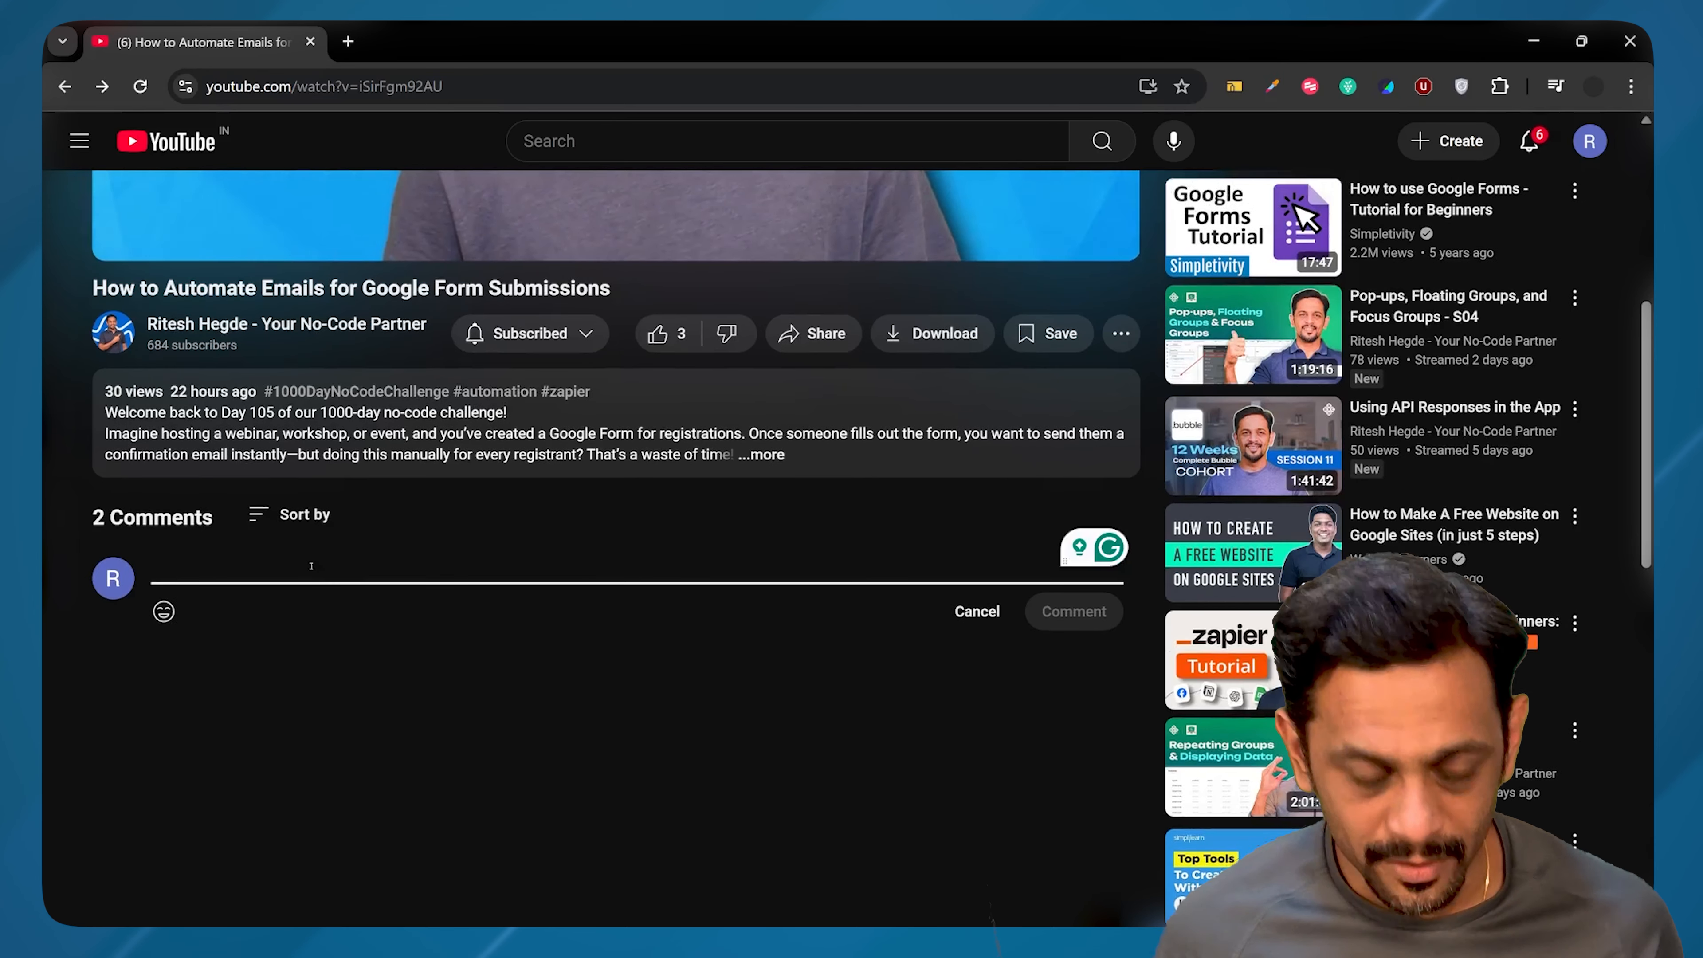
text(Thank you for these wonderful videos. It's very helpful.)
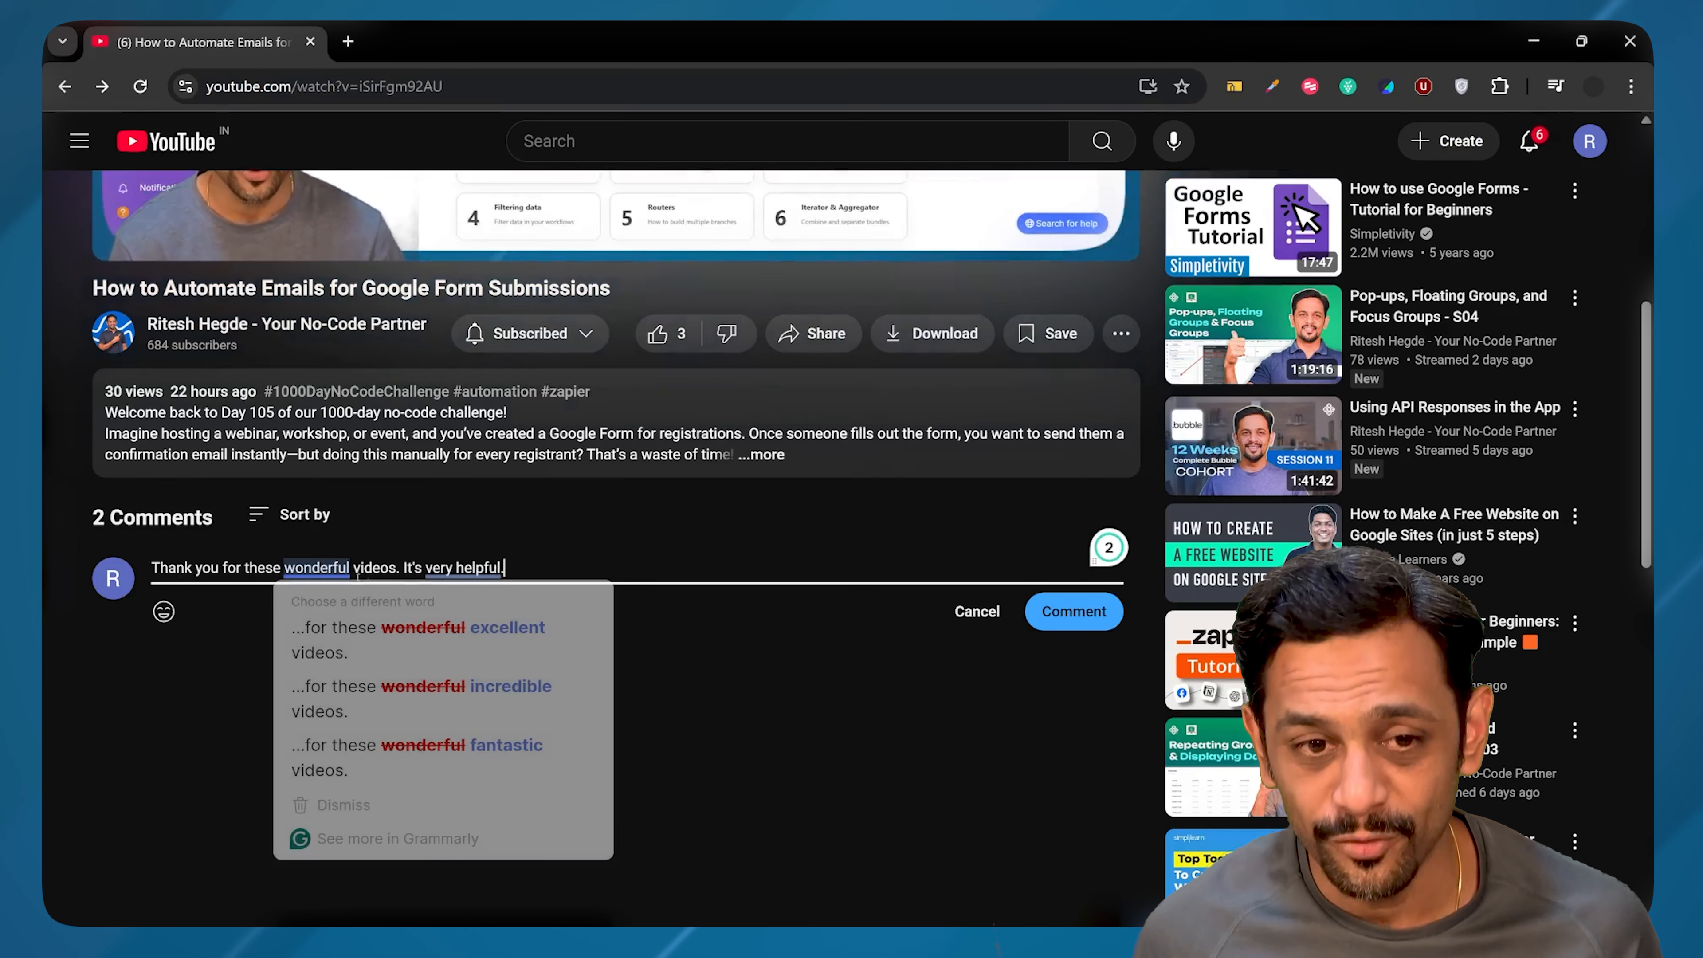
click(1087, 615)
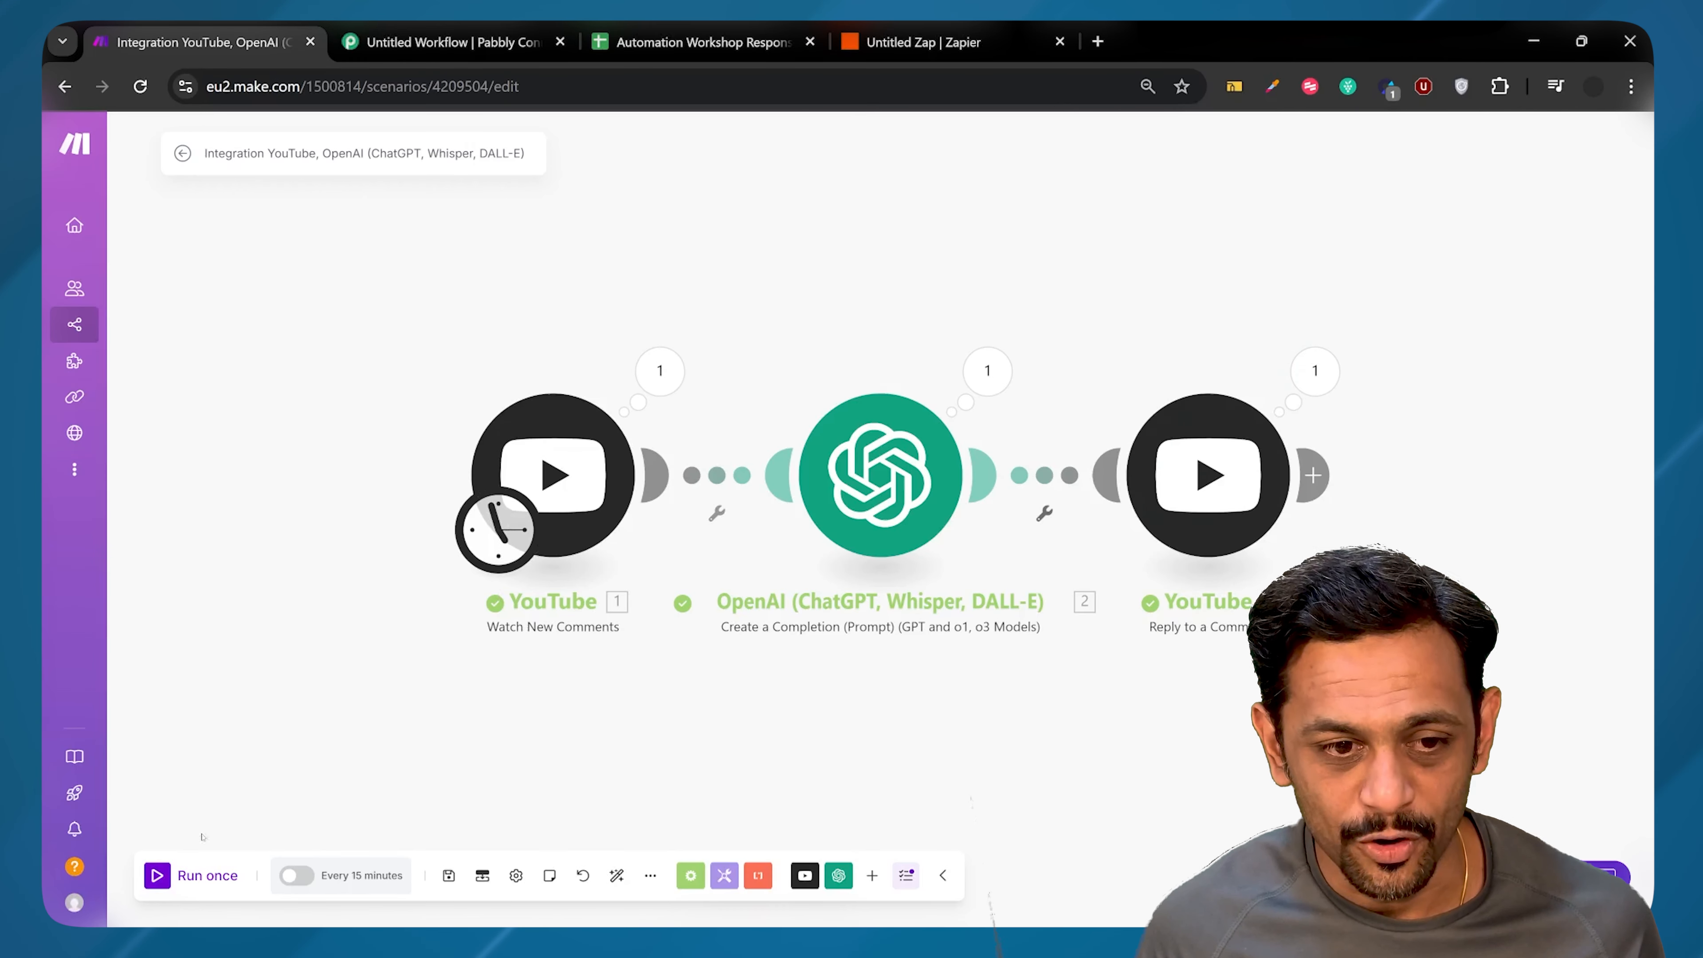
Step: Test-run the three-module comment-reply scenario once, then return to the YouTube video window
click(157, 875)
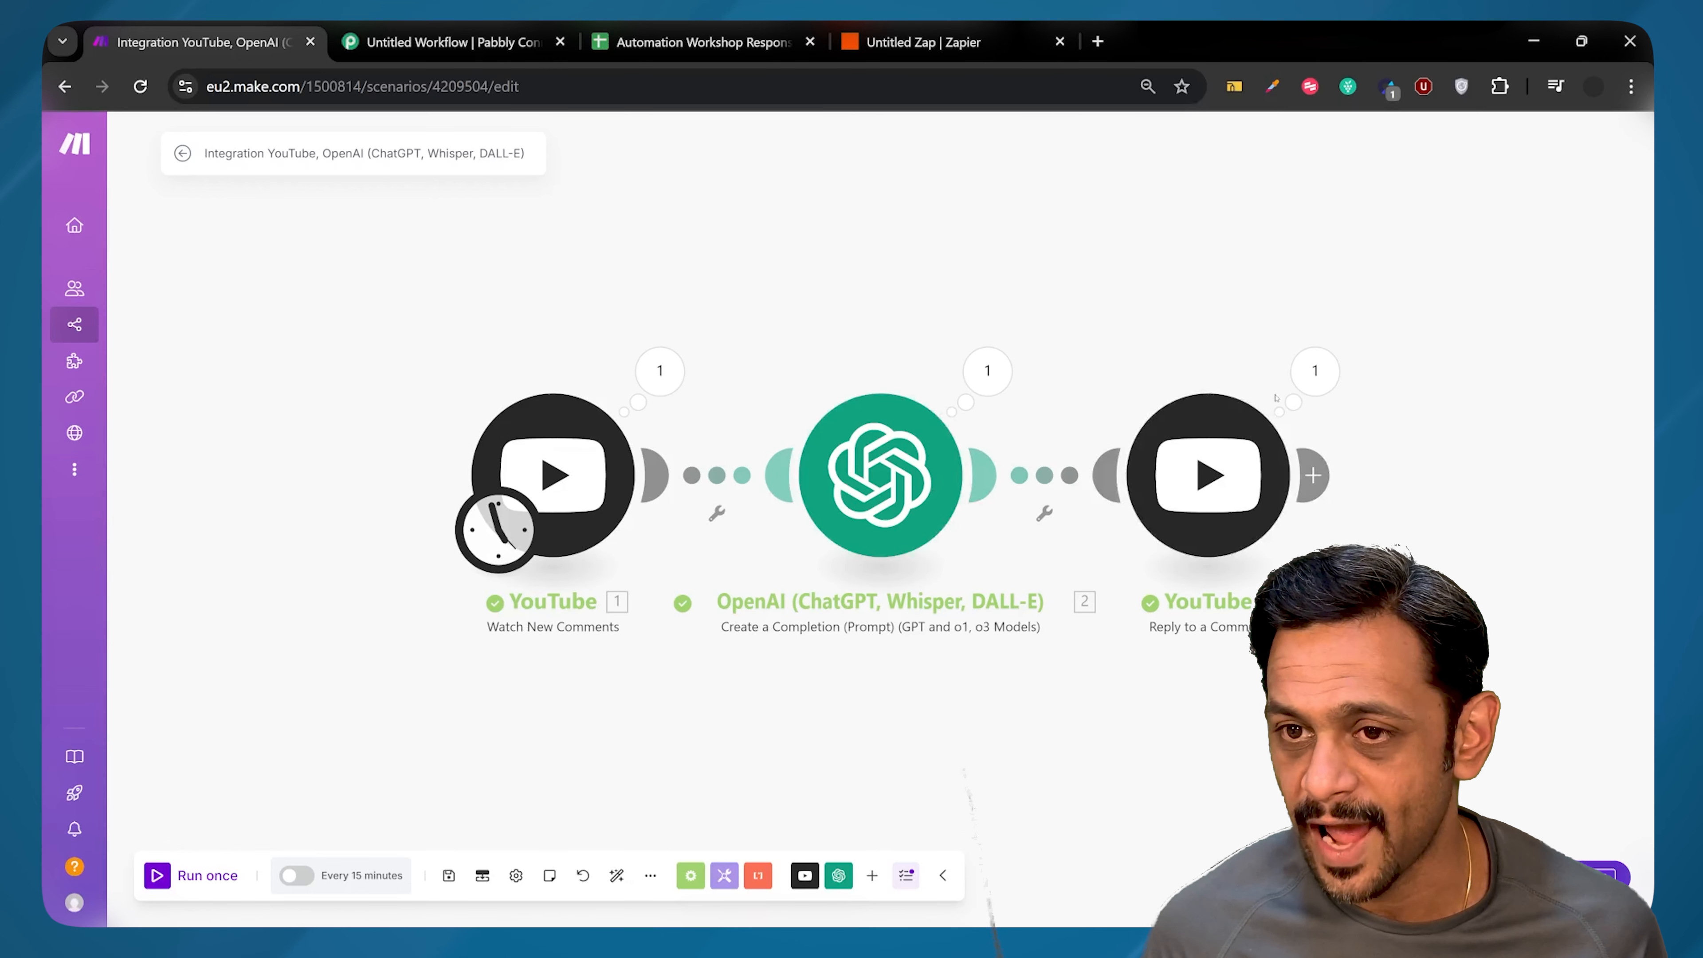
key(alt+Tab)
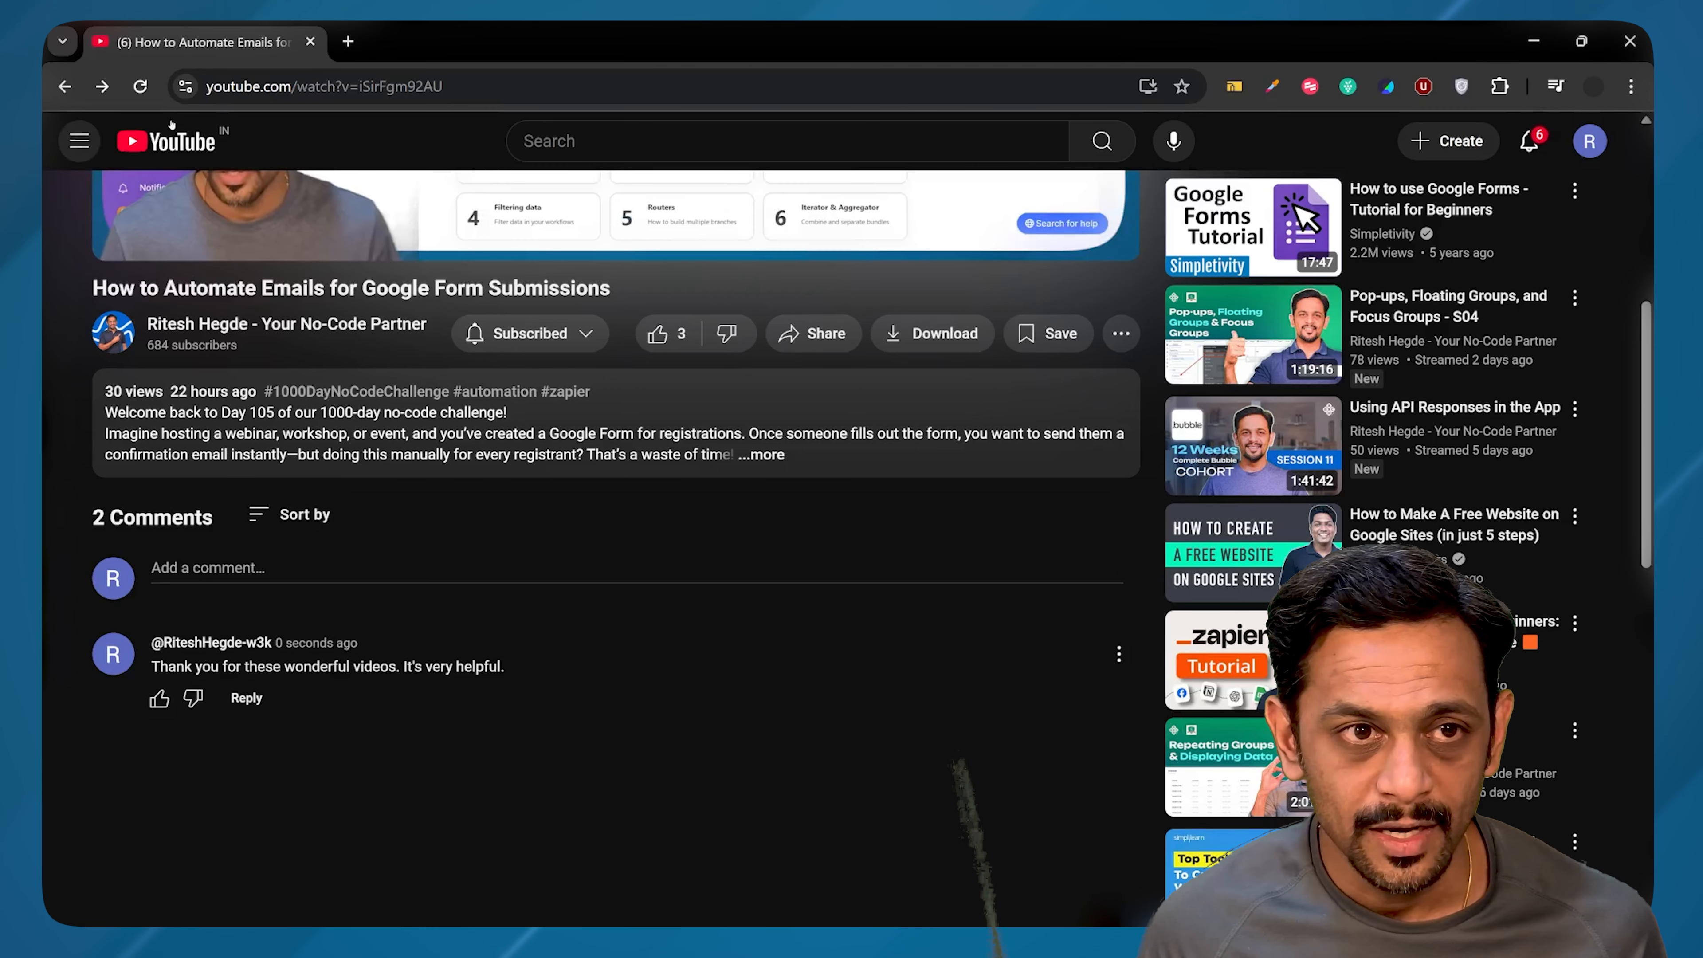
Step: Reload the YouTube video and scroll to the comments to find the automated reply
click(140, 86)
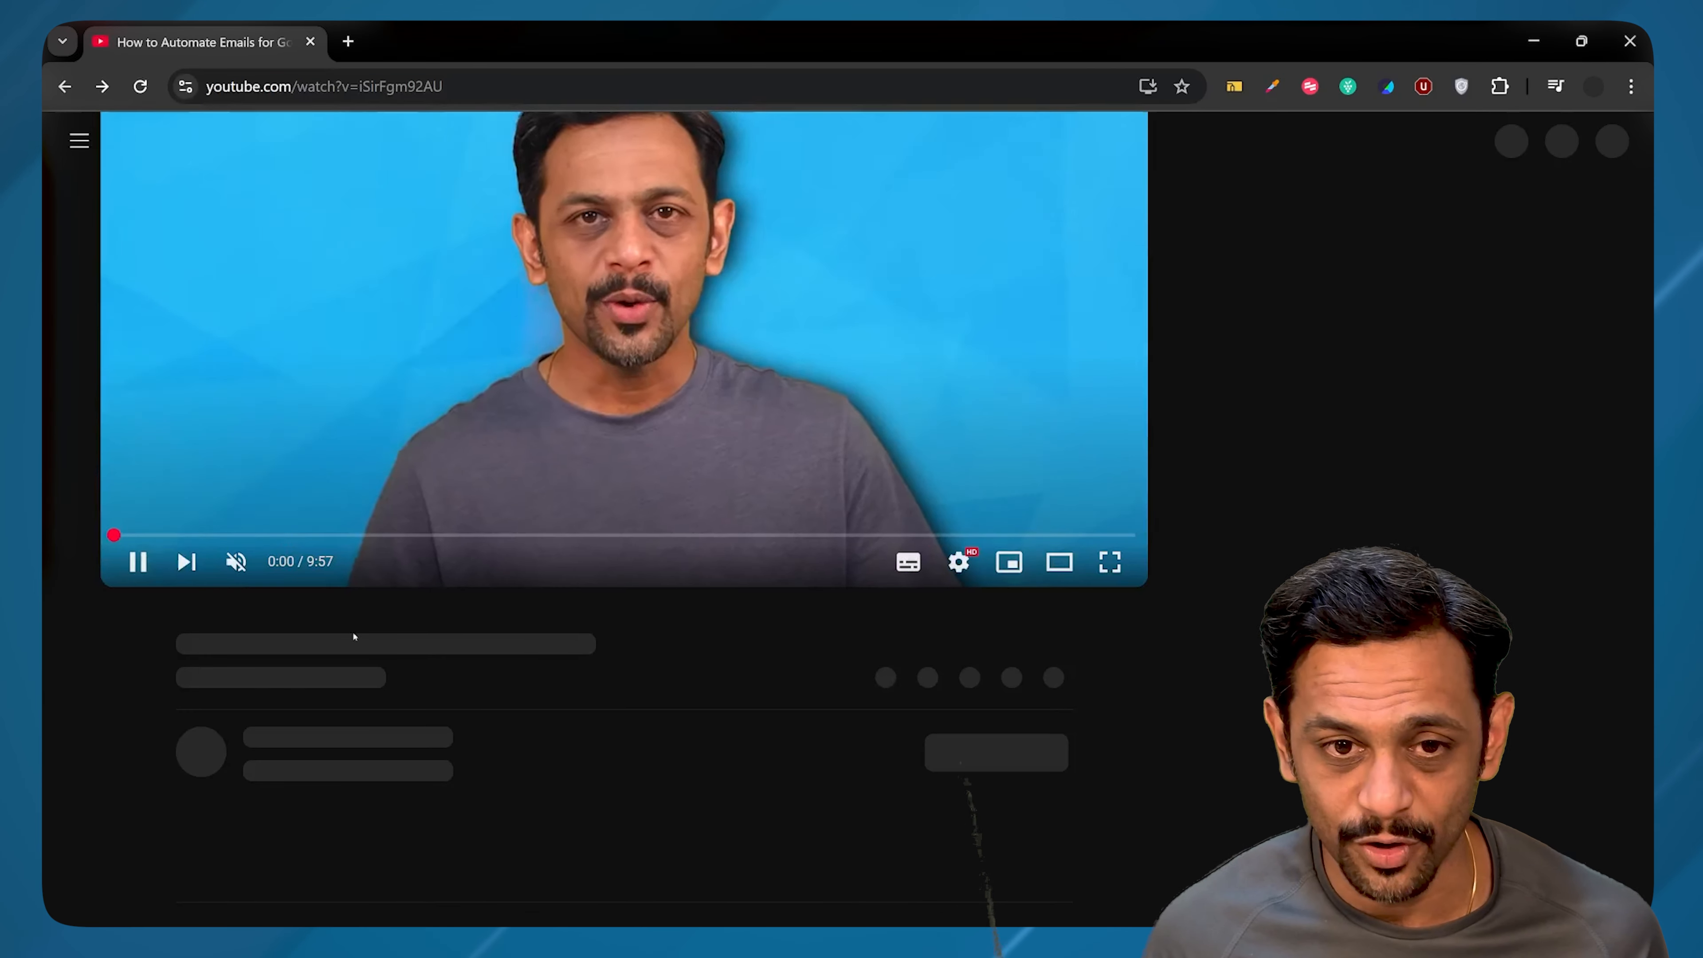
scroll(353, 636, down, 6)
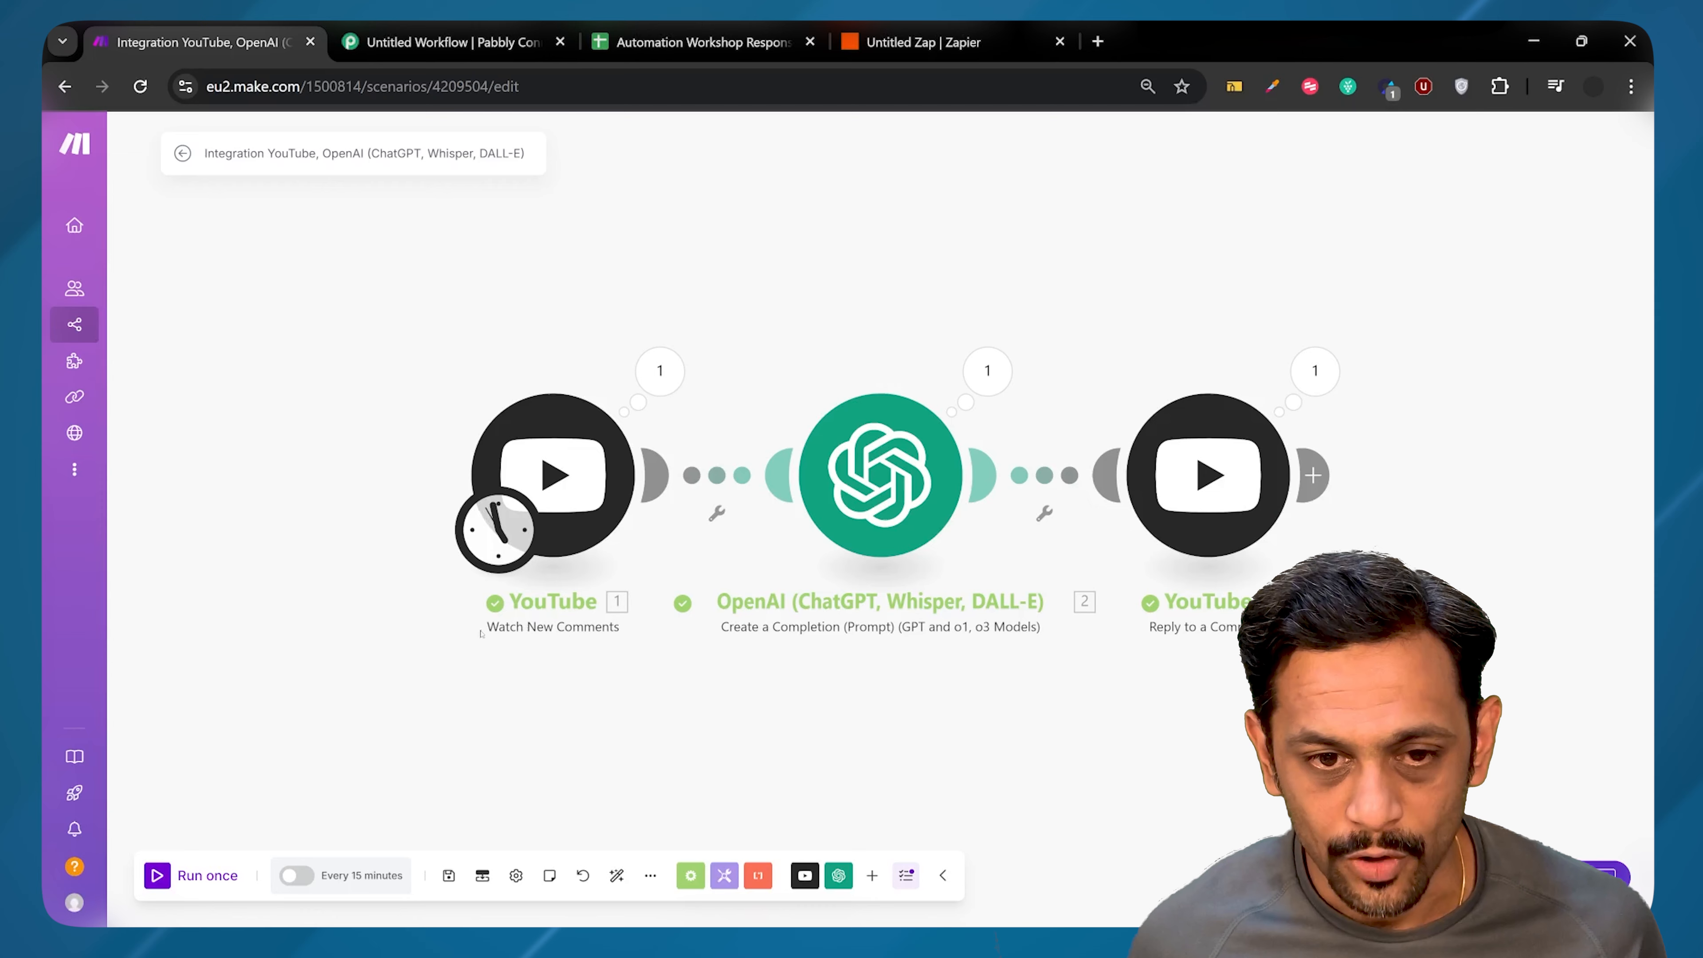
Step: Turn on scenario scheduling and save it at a 15-minute interval
click(306, 875)
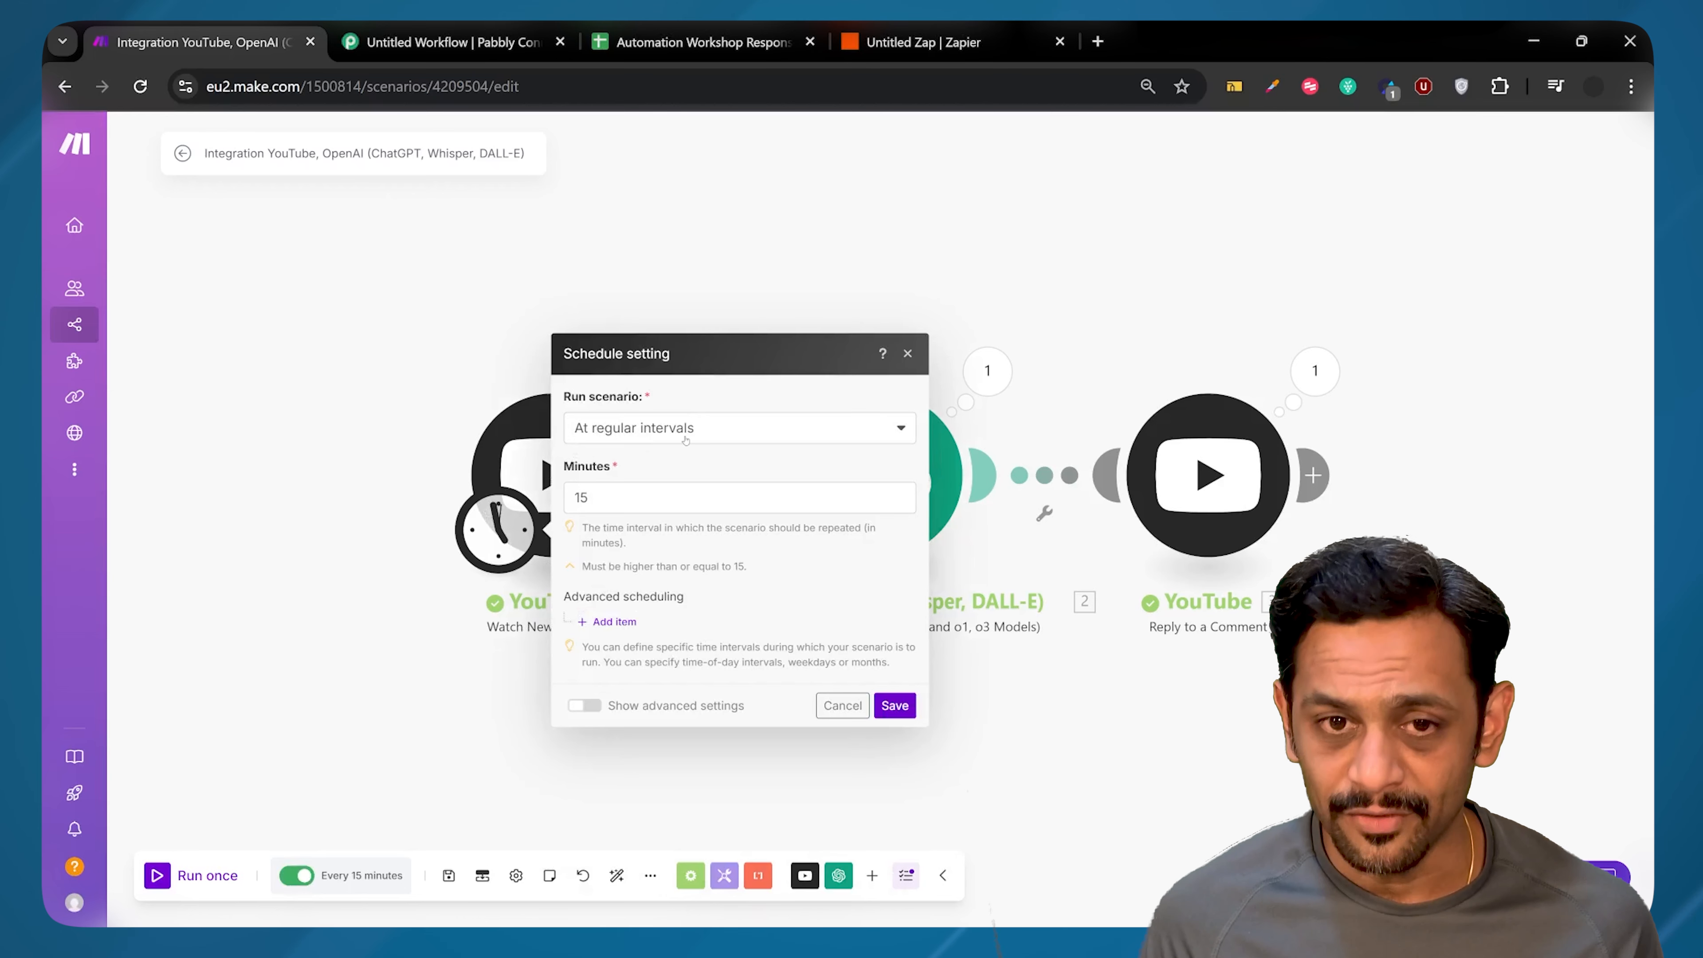
click(612, 500)
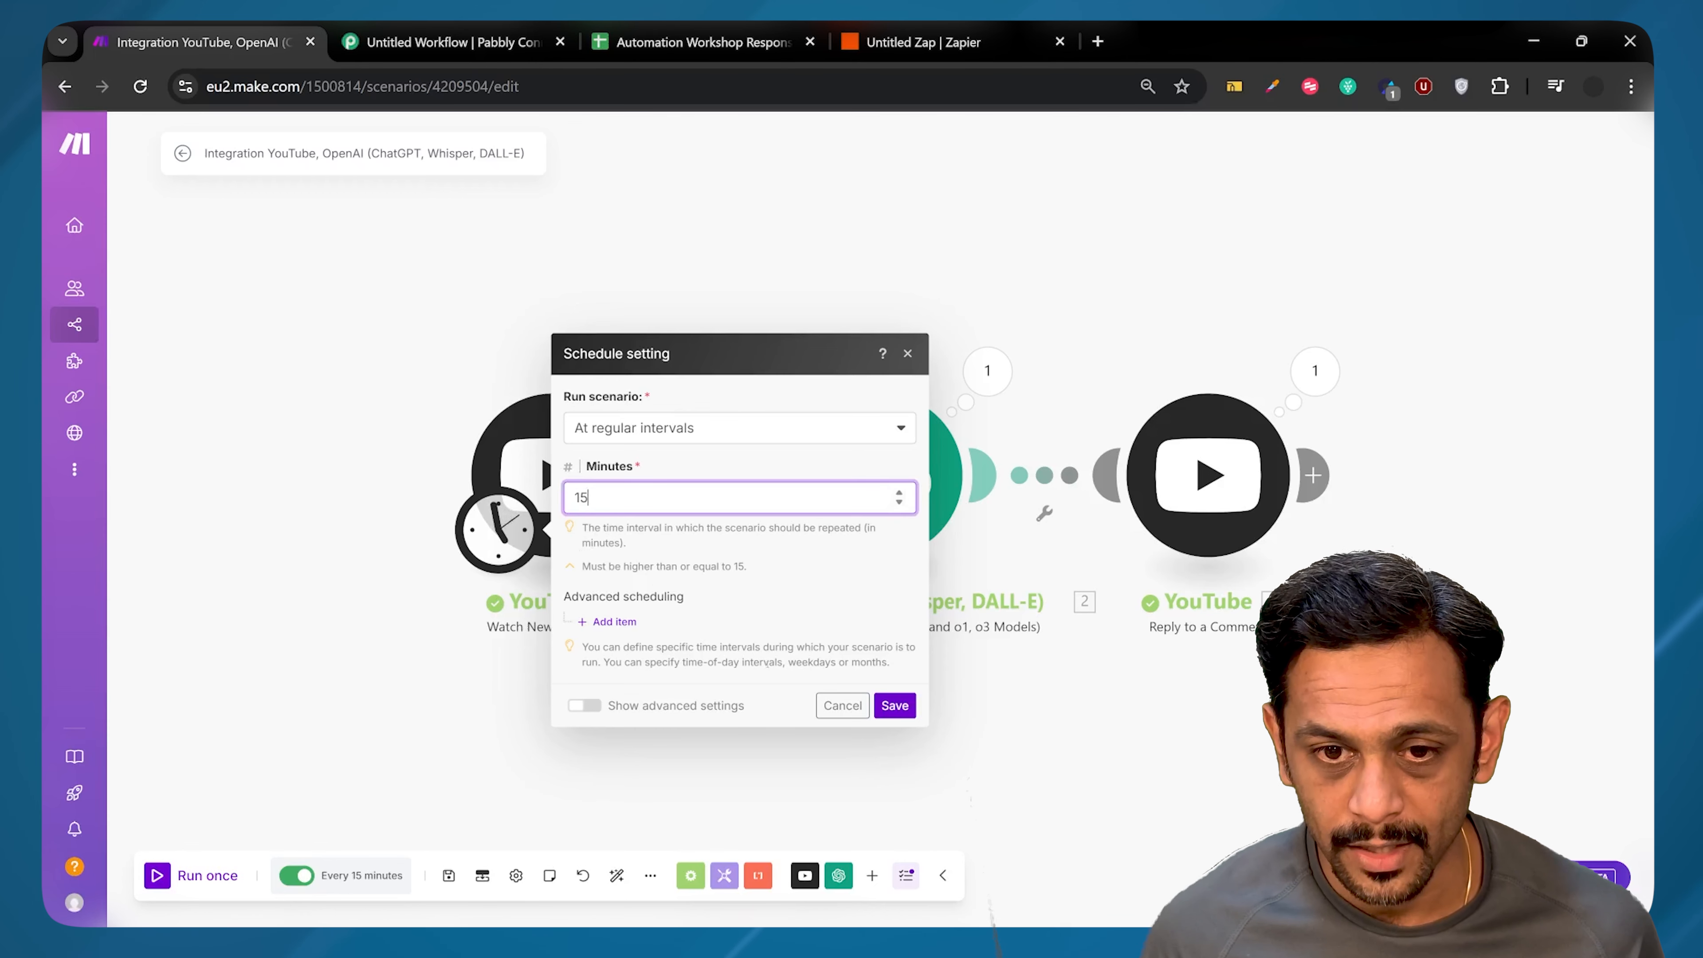
click(895, 705)
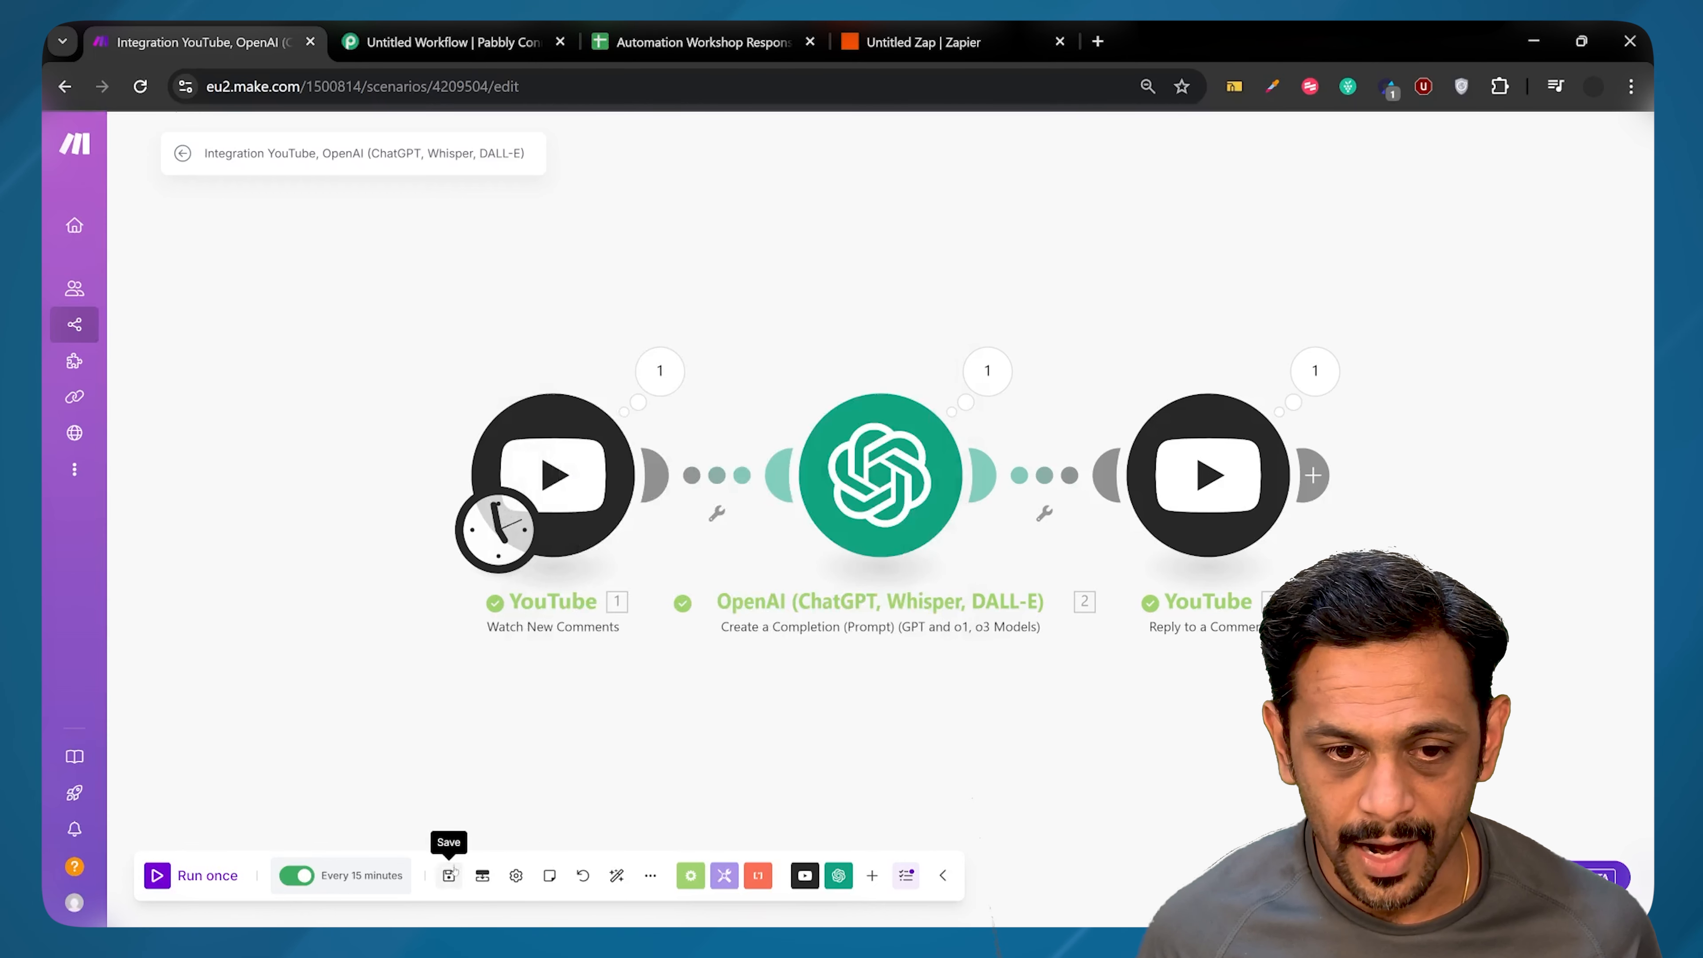